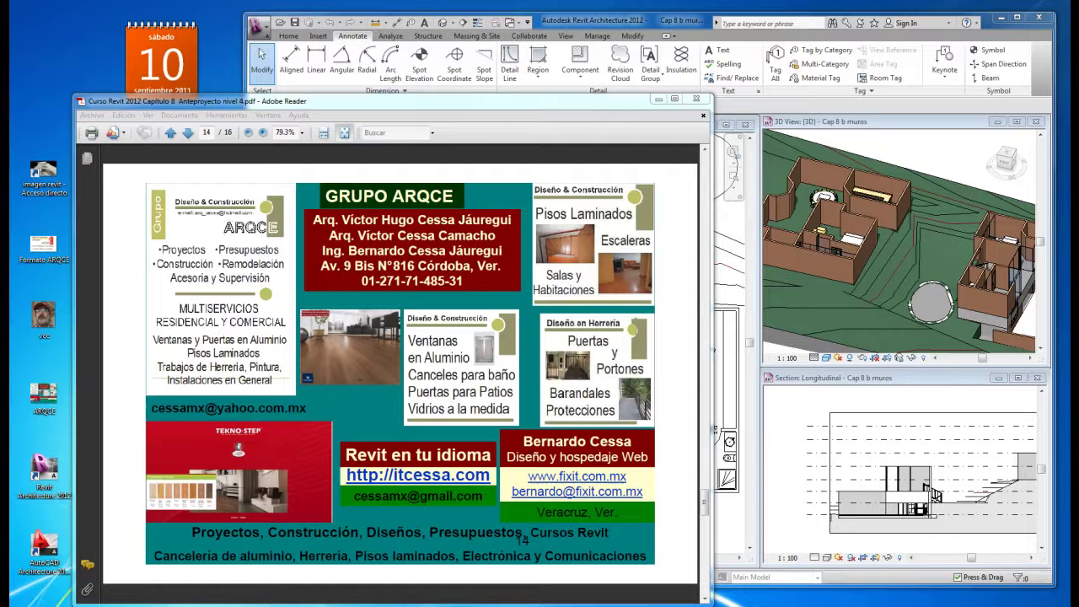
Show page 10 ('7.- Suelos') of the course PDF, then bring Revit back in front
{"action": "left_click", "coordinate": [674, 185]}
{"action": "key", "text": "Left"}
{"action": "key", "text": "Left"}
{"action": "key", "text": "Left"}
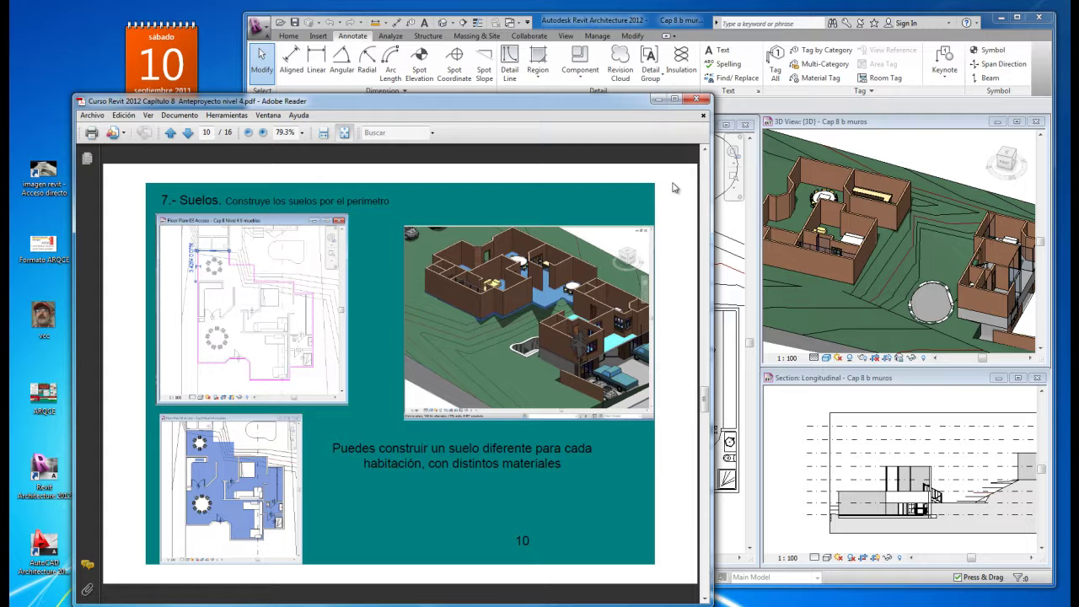
{"action": "left_click", "coordinate": [734, 222]}
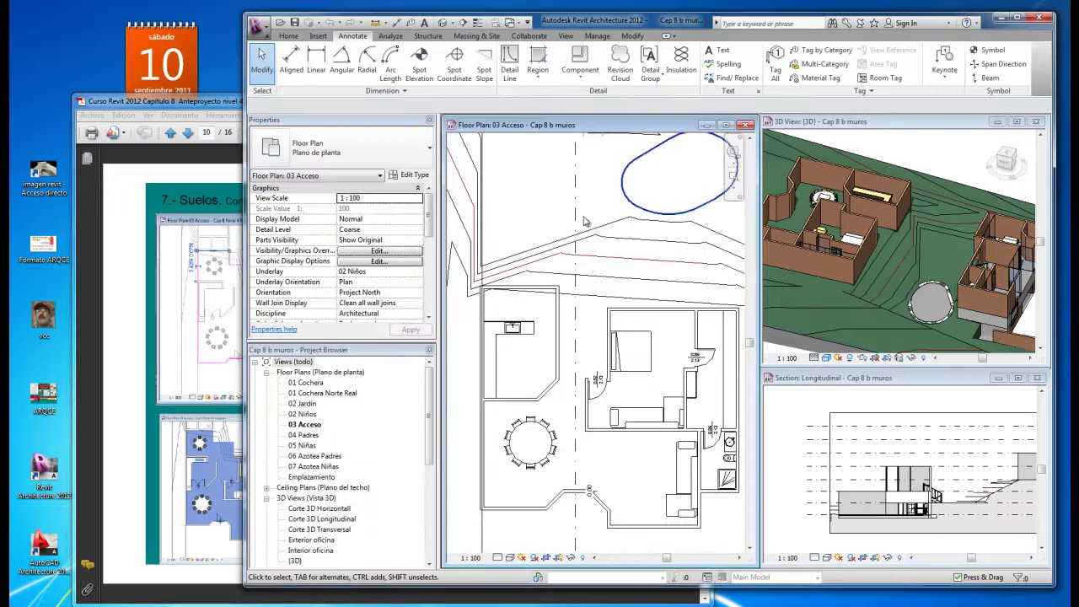
After checking the Floor options, start a Structure > Slab > Foundation Slab sketch on 03 Acceso
{"action": "scroll", "coordinate": [621, 403], "scroll_direction": "up", "scroll_amount": 1}
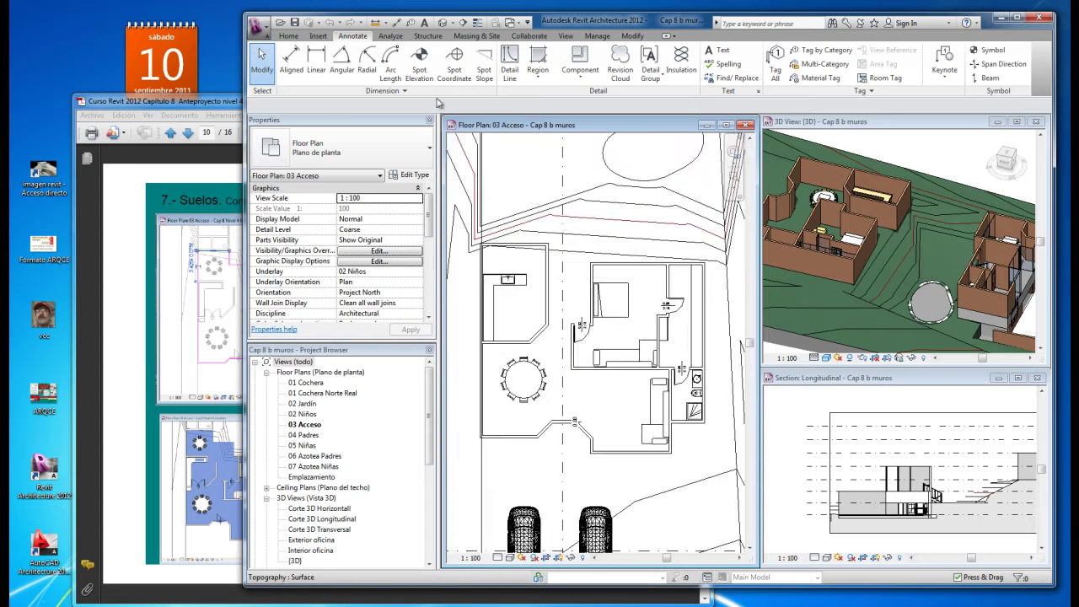
{"action": "left_click", "coordinate": [291, 40]}
{"action": "left_click", "coordinate": [511, 76]}
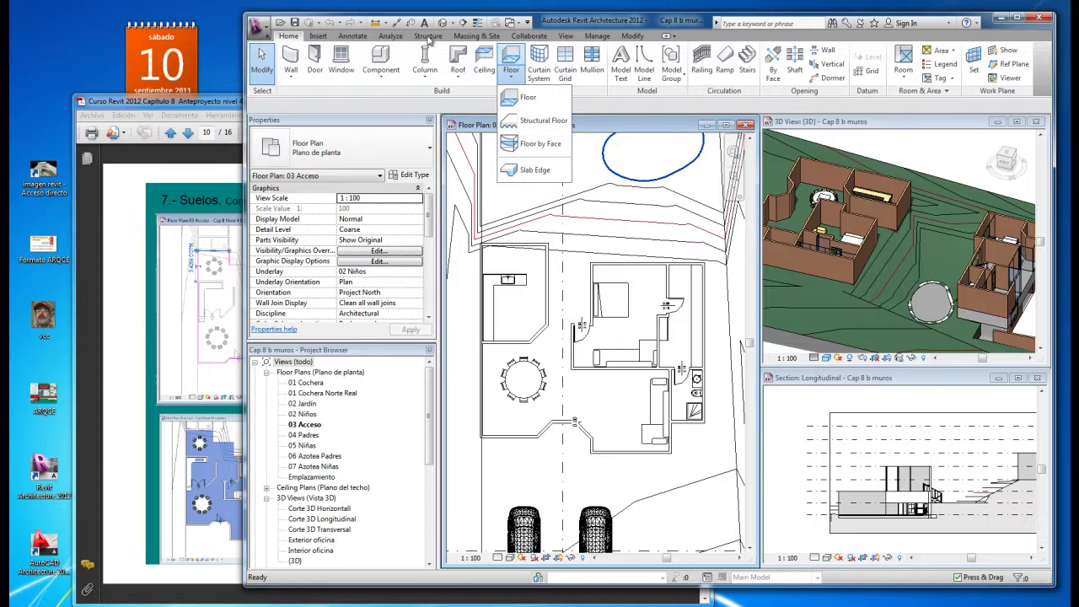
{"action": "left_click", "coordinate": [429, 37]}
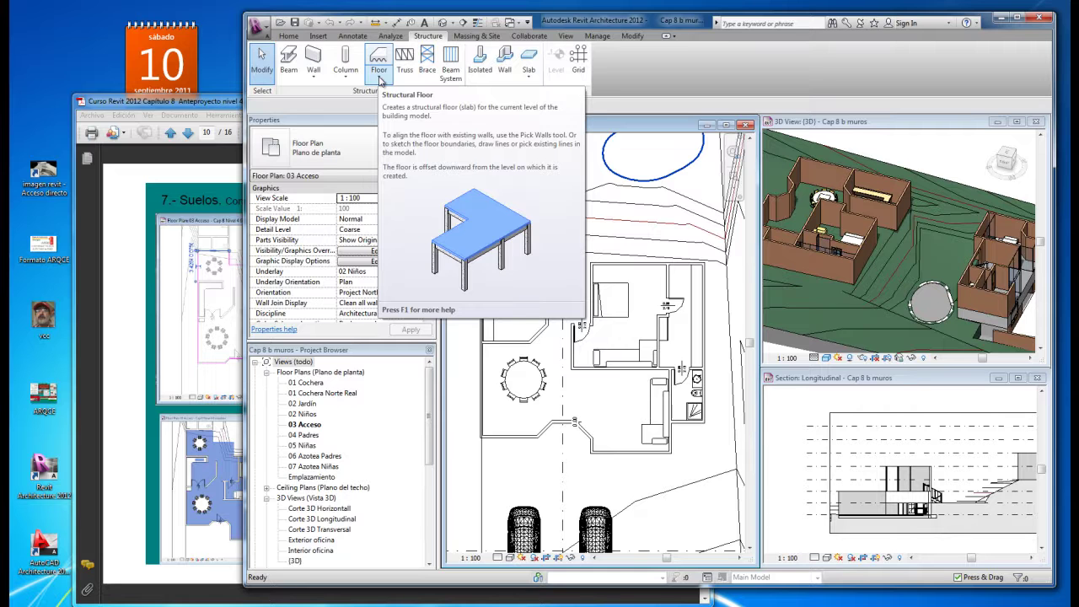
{"action": "left_click", "coordinate": [380, 80]}
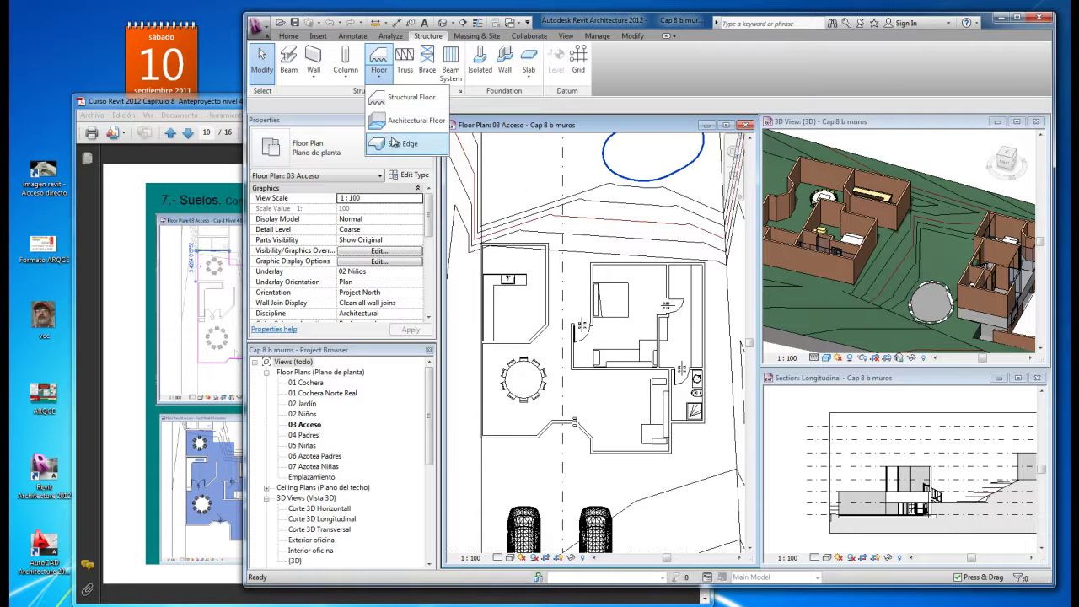
{"action": "left_click", "coordinate": [529, 78]}
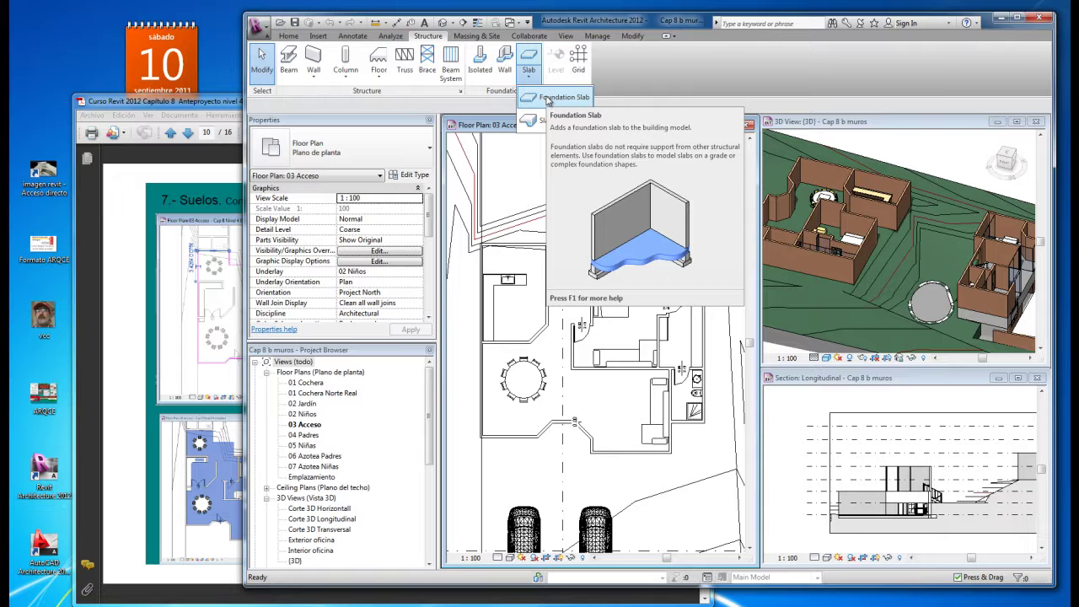
{"action": "left_click", "coordinate": [548, 98]}
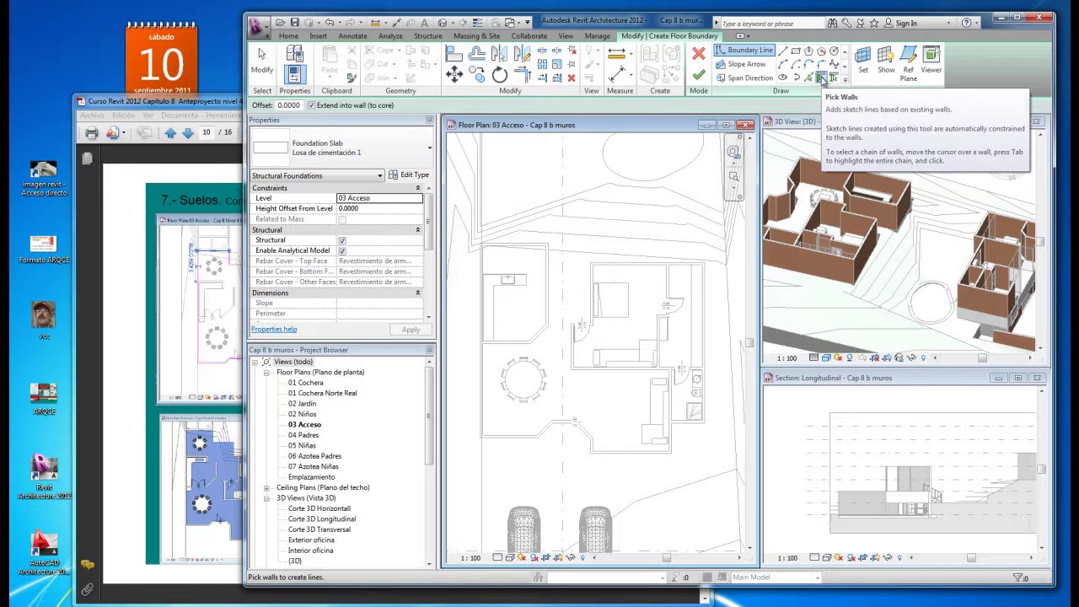
Pick the left, bottom, angled and right outer walls as foundation slab boundary lines
{"action": "left_click", "coordinate": [822, 78]}
{"action": "scroll", "coordinate": [481, 329], "scroll_direction": "up", "scroll_amount": 2}
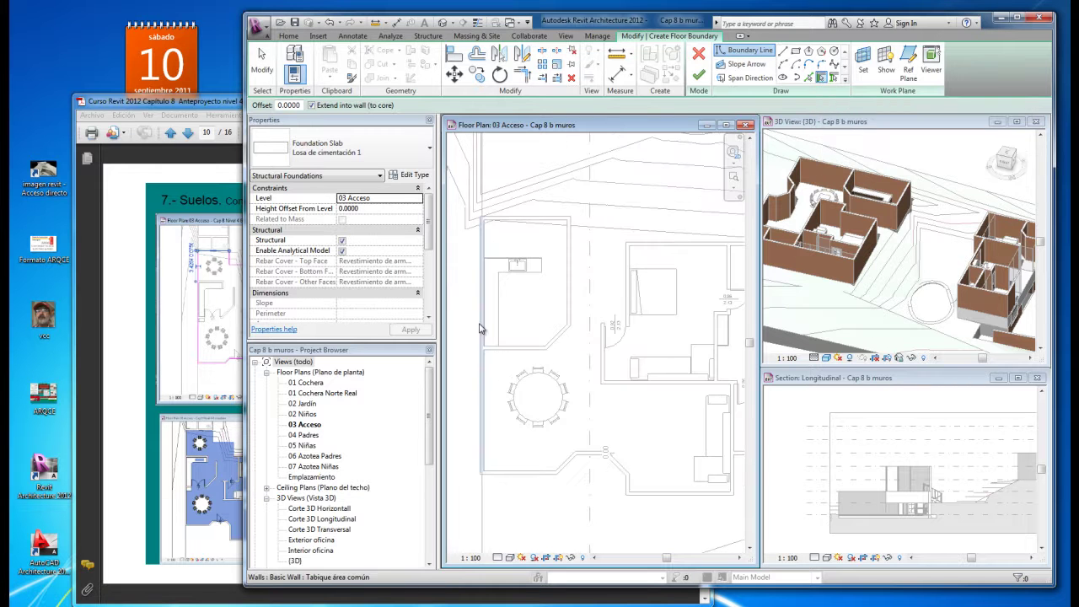
{"action": "left_click", "coordinate": [480, 333]}
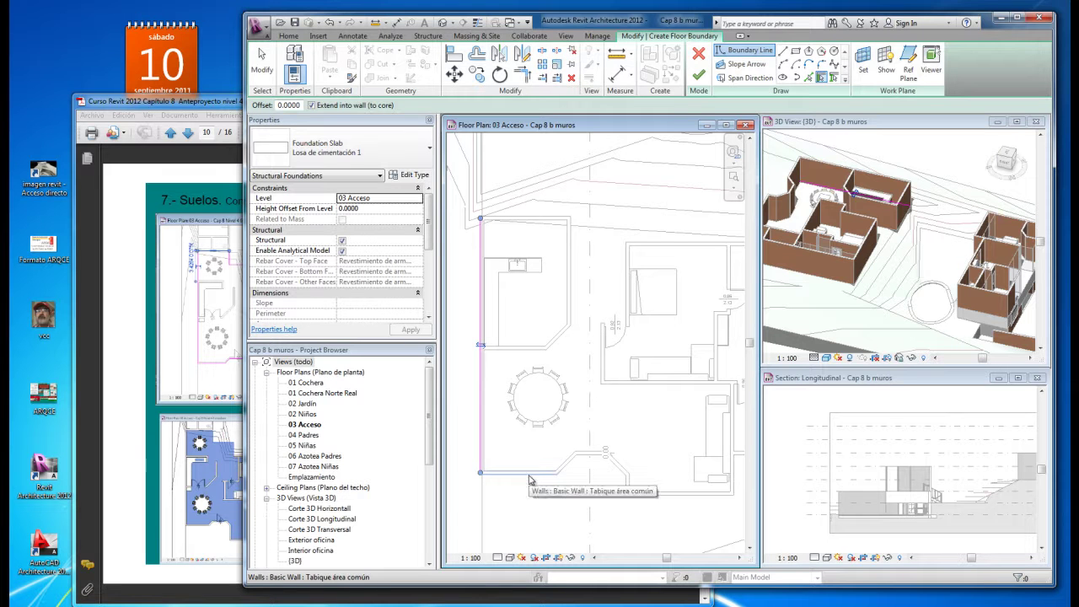
{"action": "left_click", "coordinate": [530, 478]}
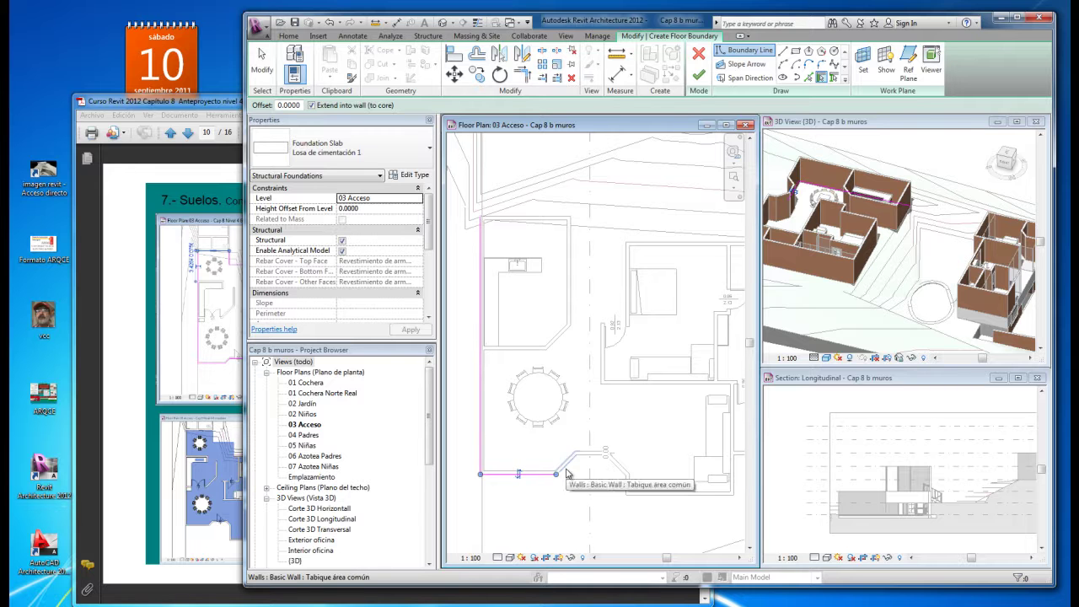
{"action": "left_click", "coordinate": [566, 474]}
{"action": "left_click", "coordinate": [594, 463]}
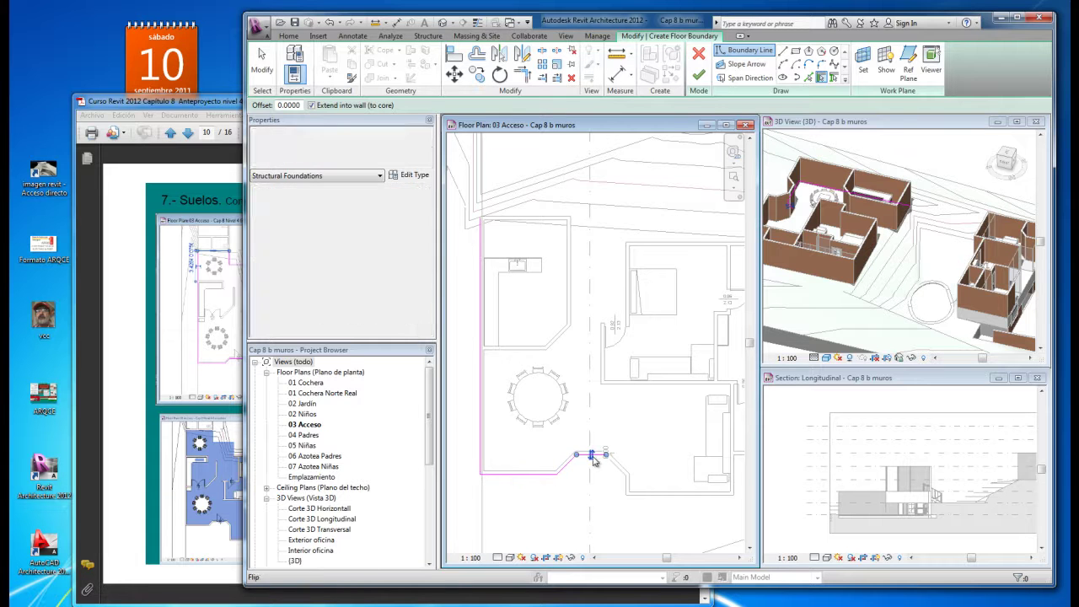
{"action": "left_click", "coordinate": [627, 485]}
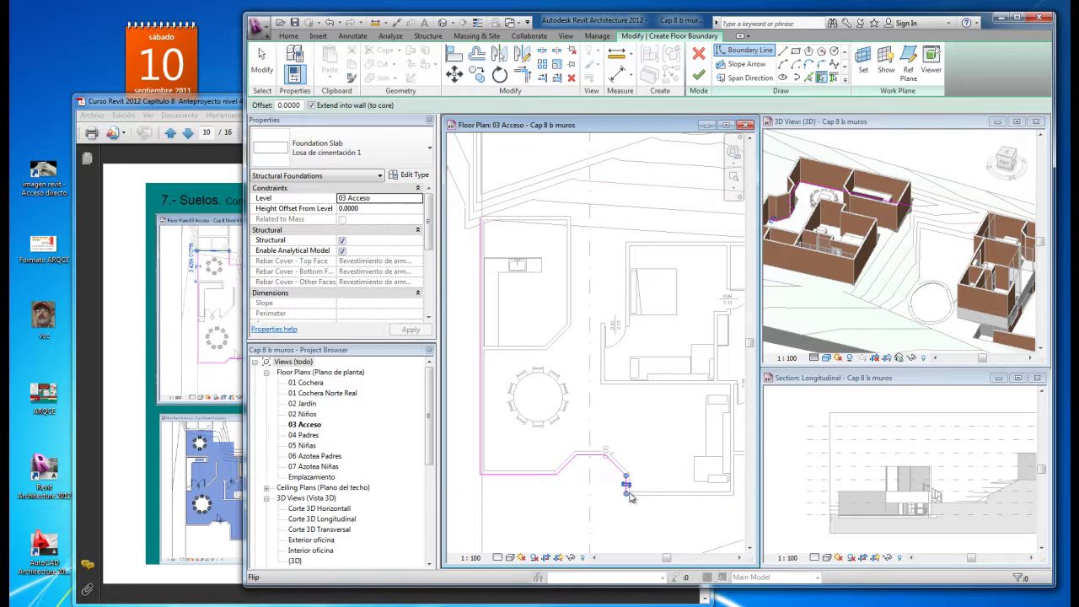
{"action": "left_click", "coordinate": [641, 496]}
{"action": "scroll", "coordinate": [565, 493], "scroll_direction": "down", "scroll_amount": 2}
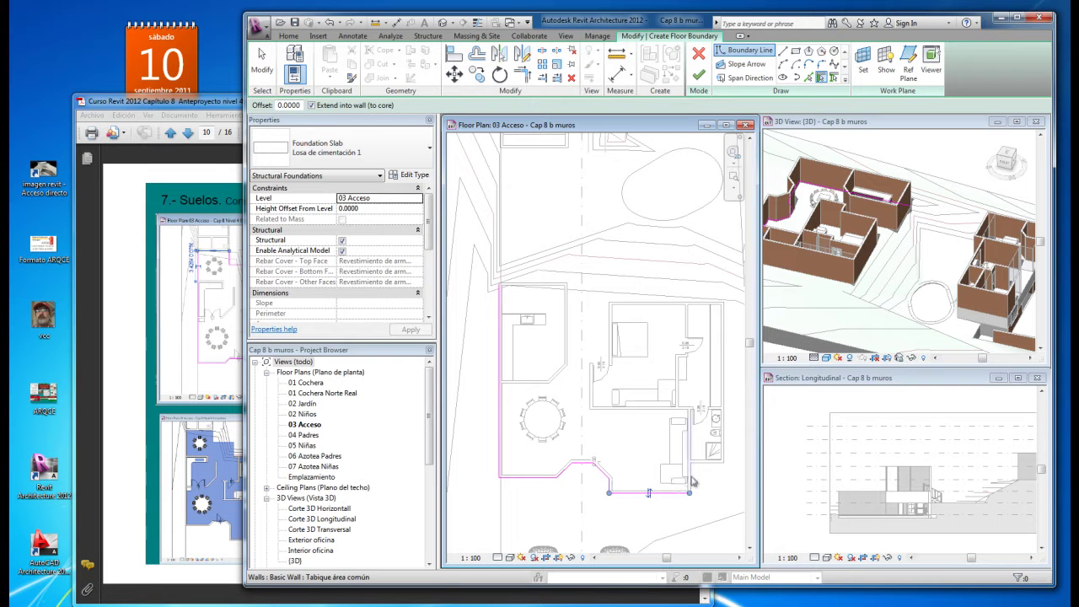
{"action": "left_click", "coordinate": [691, 477]}
{"action": "left_click", "coordinate": [712, 460]}
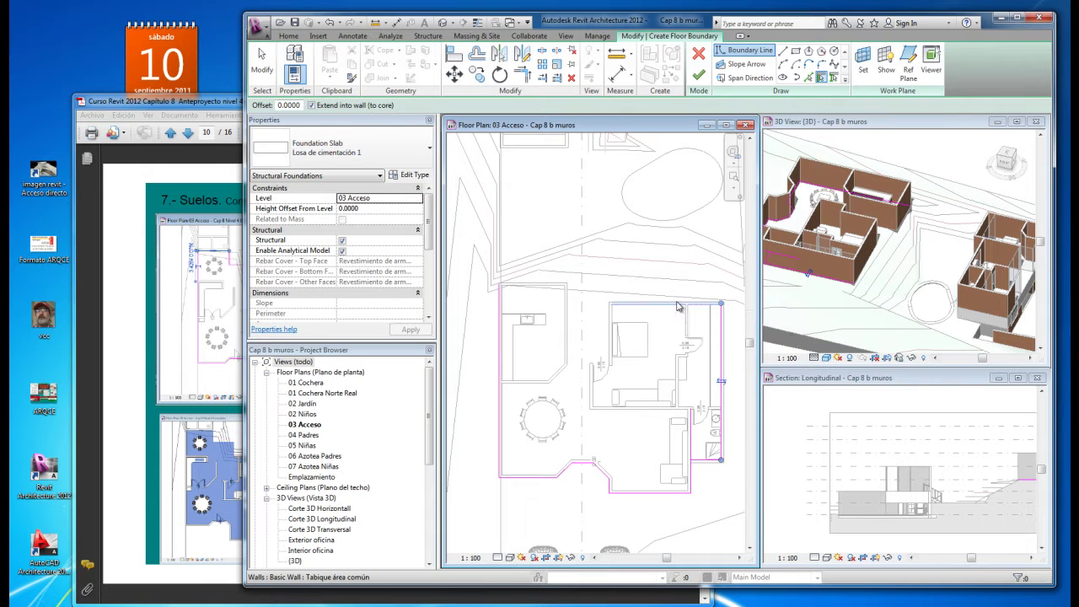
Align the top slab boundary line onto the wall face
{"action": "scroll", "coordinate": [534, 286], "scroll_direction": "up", "scroll_amount": 1}
{"action": "left_click", "coordinate": [265, 72]}
{"action": "scroll", "coordinate": [511, 309], "scroll_direction": "down", "scroll_amount": 2}
{"action": "left_click", "coordinate": [650, 309]}
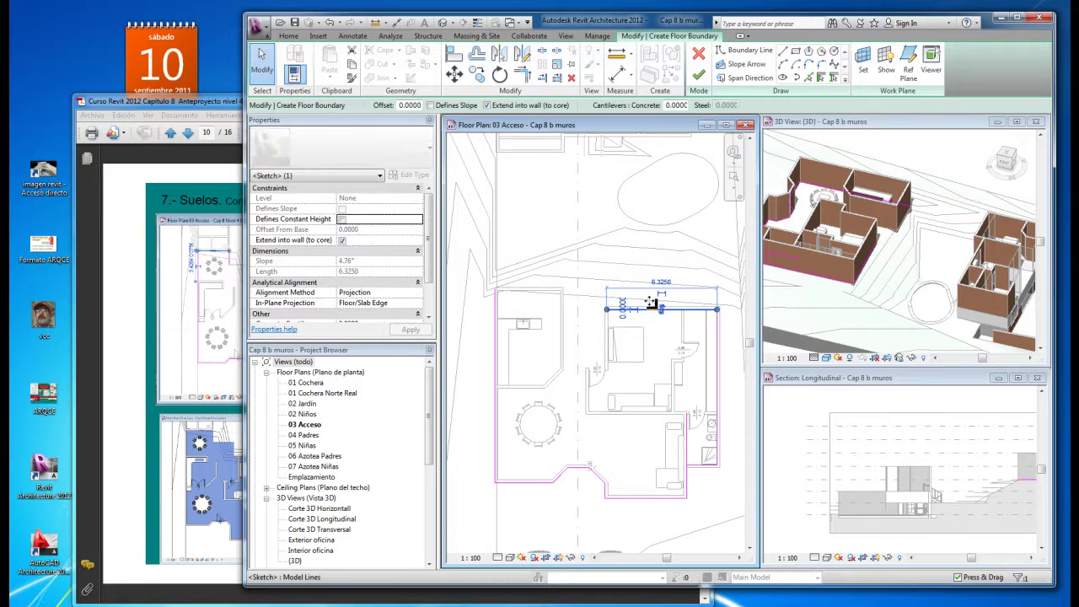
{"action": "scroll", "coordinate": [650, 303], "scroll_direction": "up", "scroll_amount": 3}
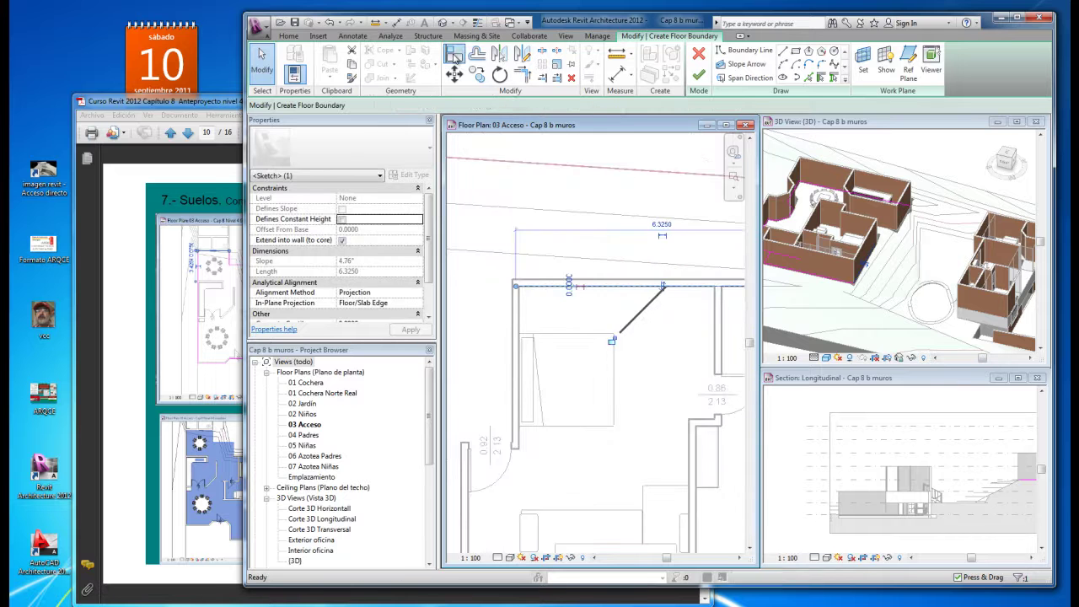
{"action": "left_click", "coordinate": [455, 55]}
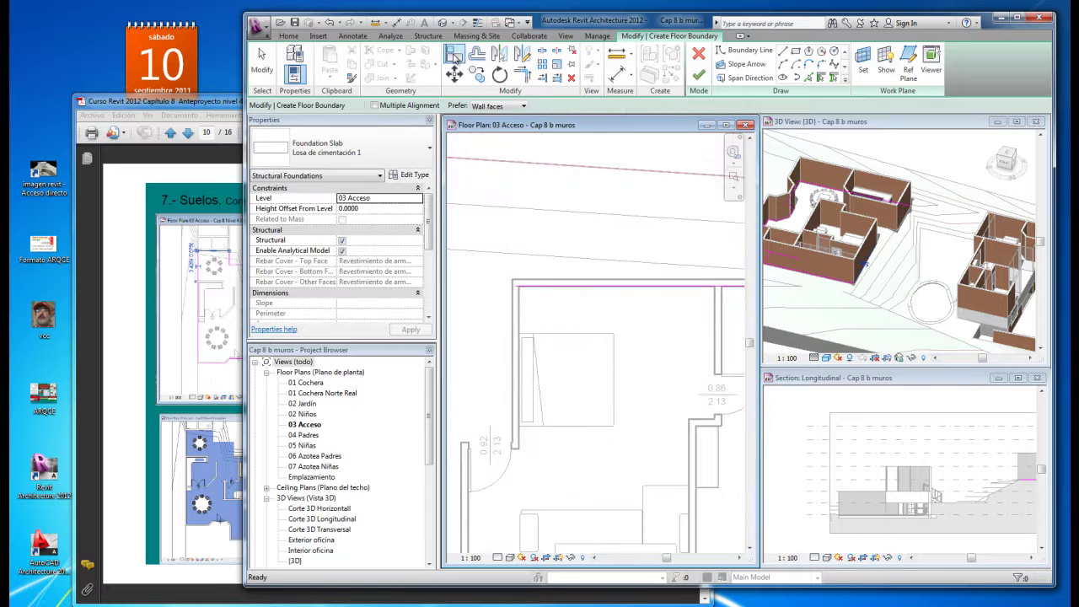
{"action": "left_click", "coordinate": [621, 285]}
{"action": "left_click", "coordinate": [511, 279]}
{"action": "scroll", "coordinate": [511, 279], "scroll_direction": "down", "scroll_amount": 2}
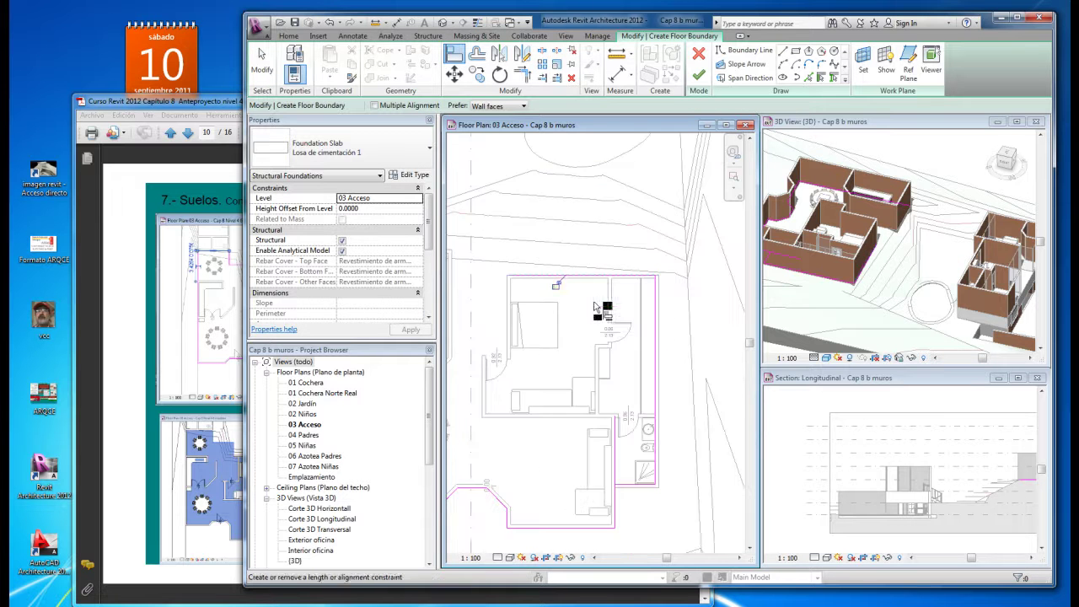
{"action": "key", "text": "Escape"}
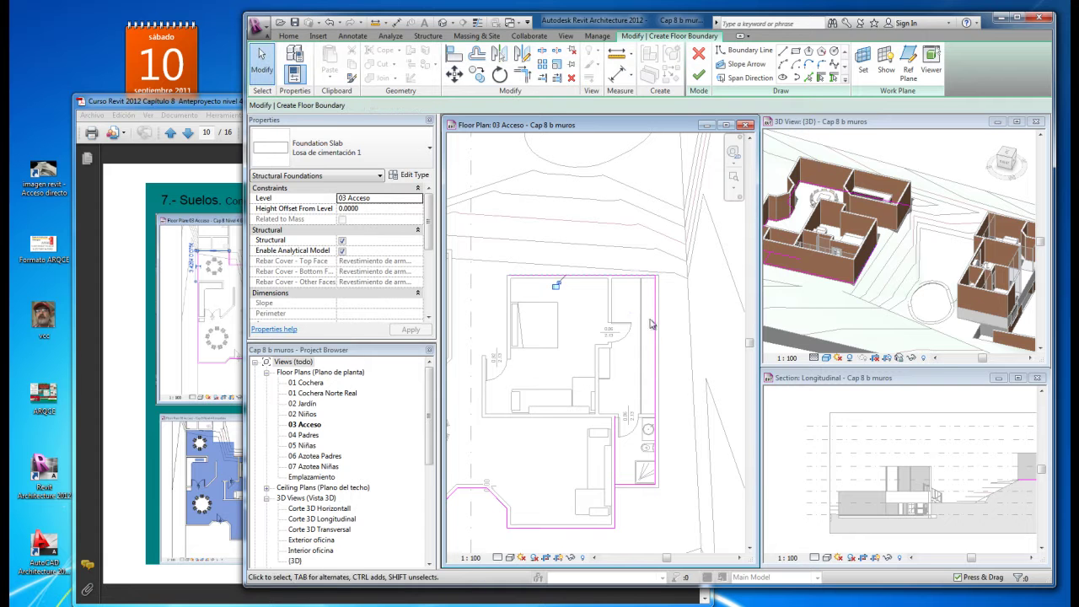
Stretch the short right line down to the wall and extend the top line left to 8.9471
{"action": "left_click", "coordinate": [655, 329]}
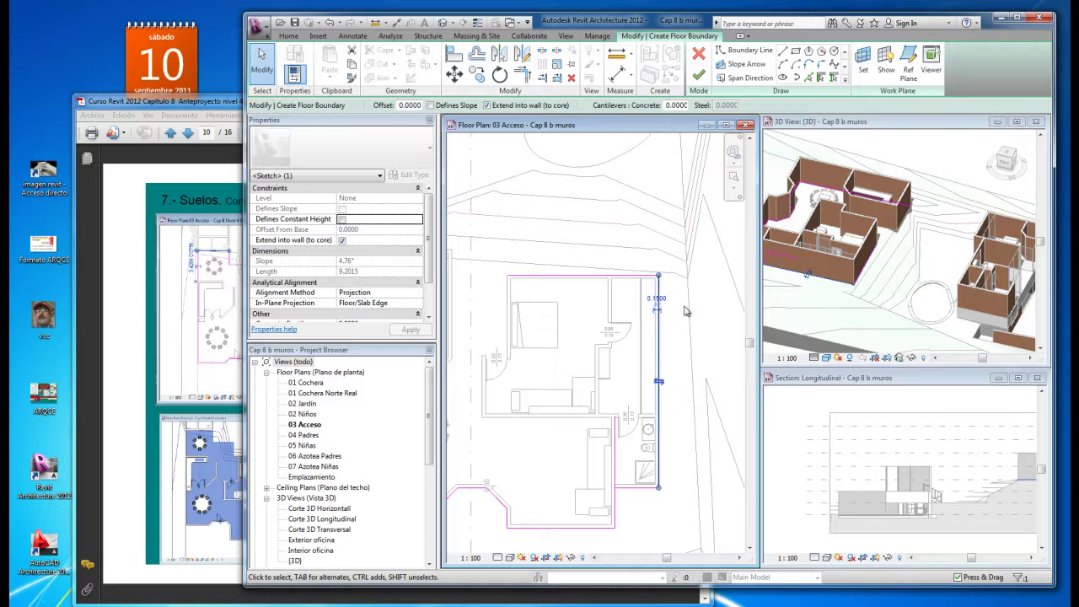
{"action": "scroll", "coordinate": [683, 287], "scroll_direction": "down", "scroll_amount": 1}
{"action": "left_click", "coordinate": [594, 412]}
{"action": "left_click", "coordinate": [630, 396]}
{"action": "left_click_drag", "start_coordinate": [630, 390], "coordinate": [634, 440]}
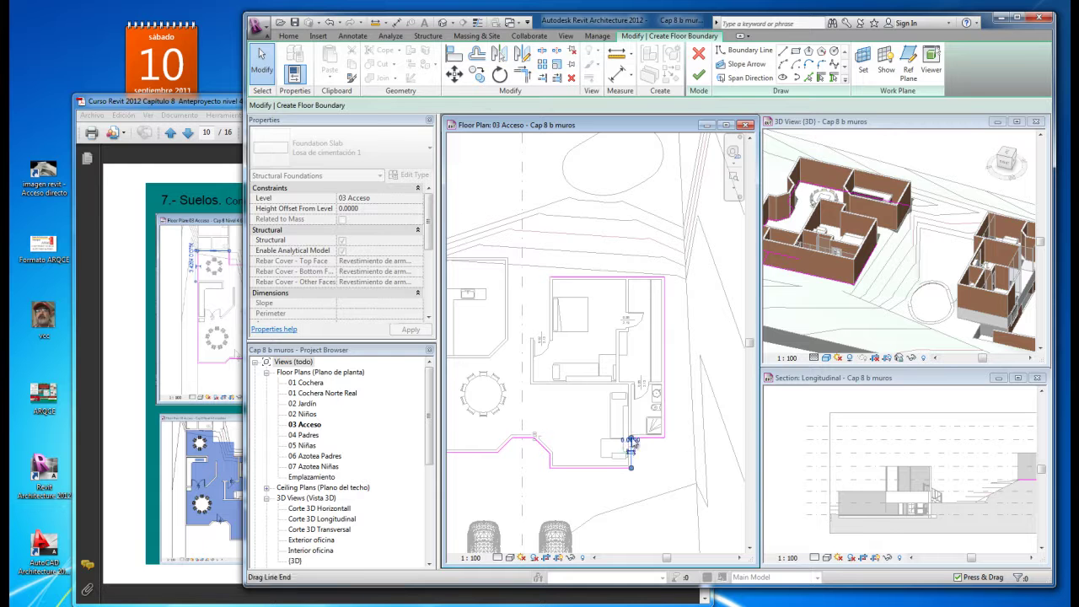
{"action": "left_click", "coordinate": [697, 378]}
{"action": "scroll", "coordinate": [687, 398], "scroll_direction": "down", "scroll_amount": 1}
{"action": "scroll", "coordinate": [688, 398], "scroll_direction": "up", "scroll_amount": 1}
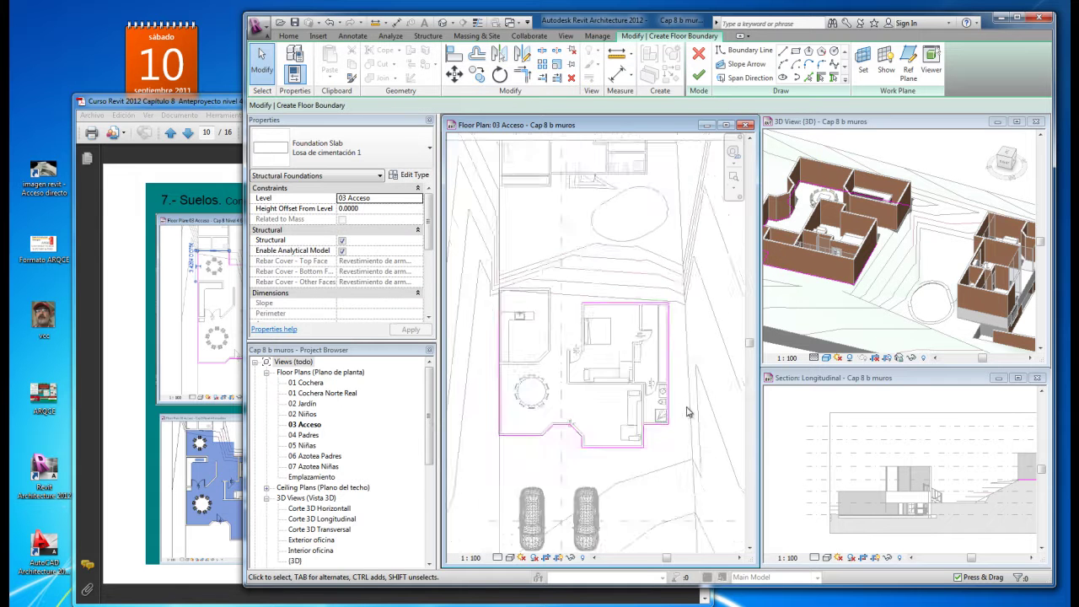
{"action": "left_click", "coordinate": [628, 337]}
{"action": "left_click_drag", "start_coordinate": [625, 337], "coordinate": [582, 337]}
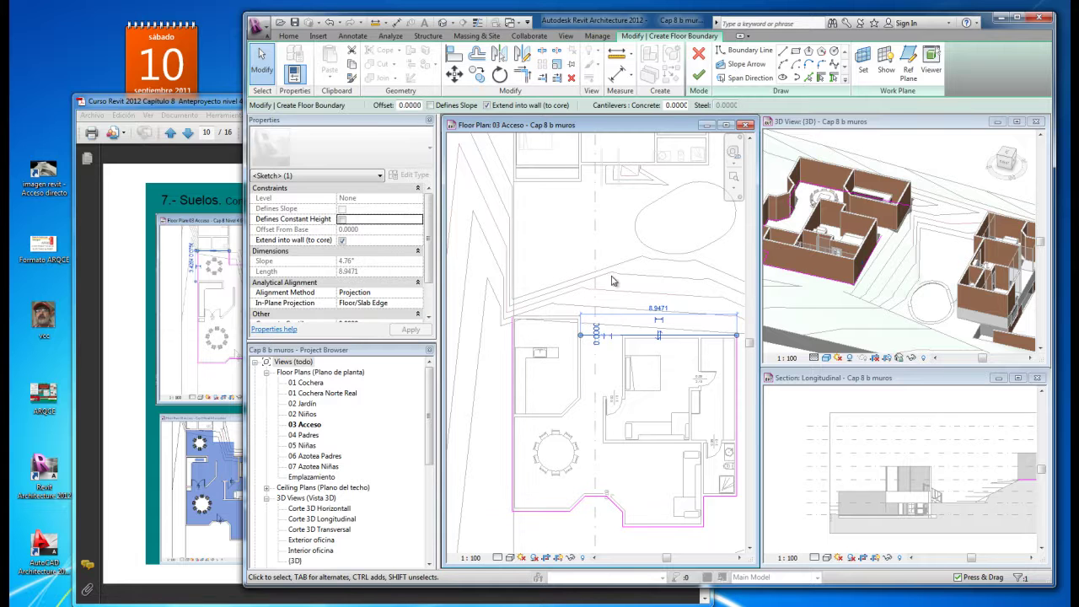
Draw new boundary lines closing the slab loop around the house's upper-left corner
{"action": "left_click", "coordinate": [785, 52]}
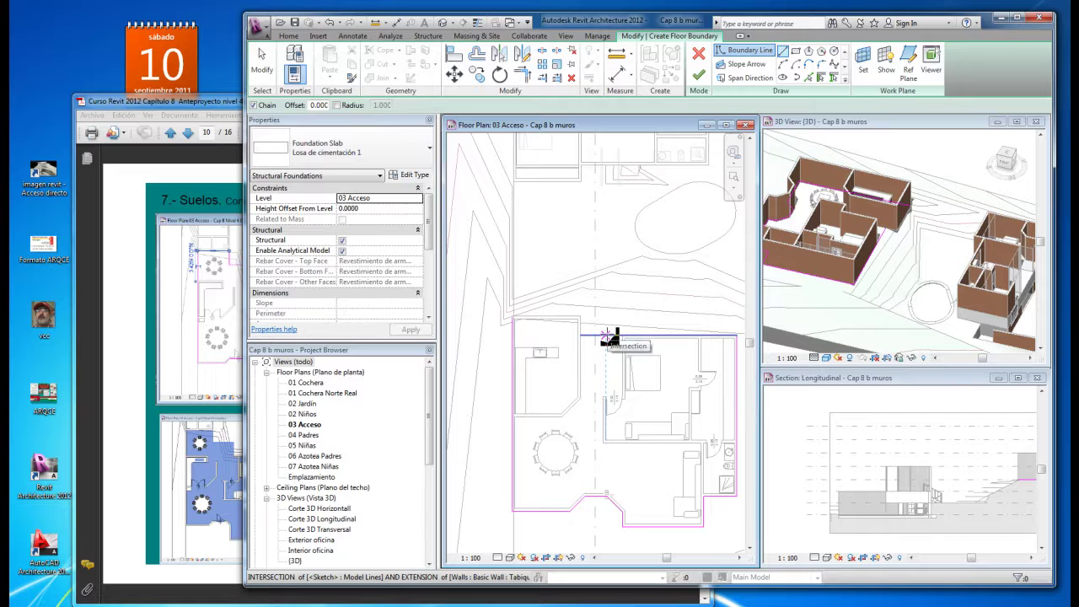
{"action": "left_click", "coordinate": [609, 338]}
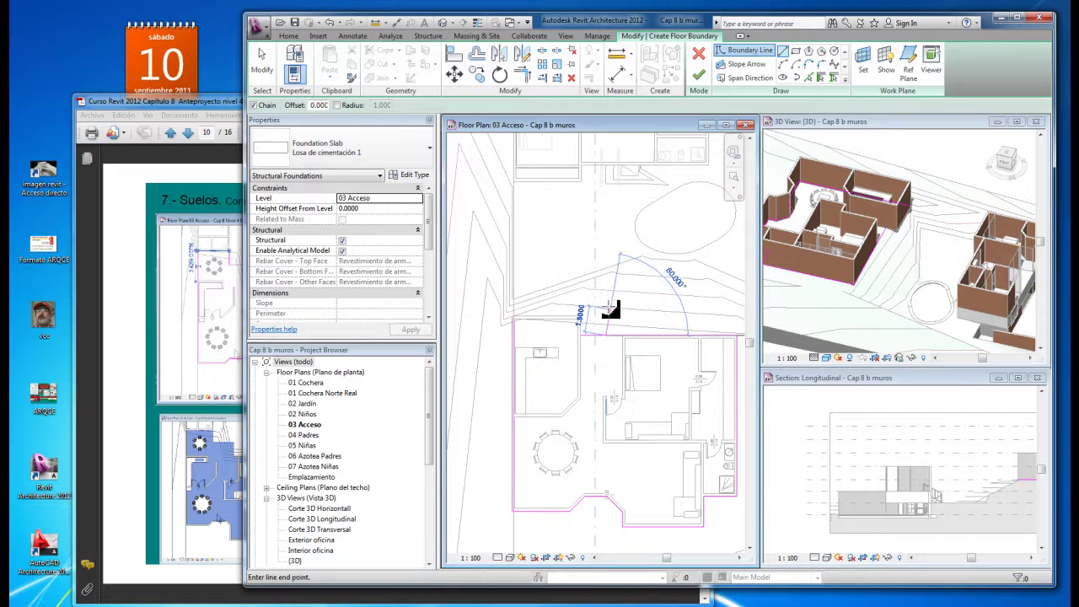
{"action": "left_click", "coordinate": [607, 297]}
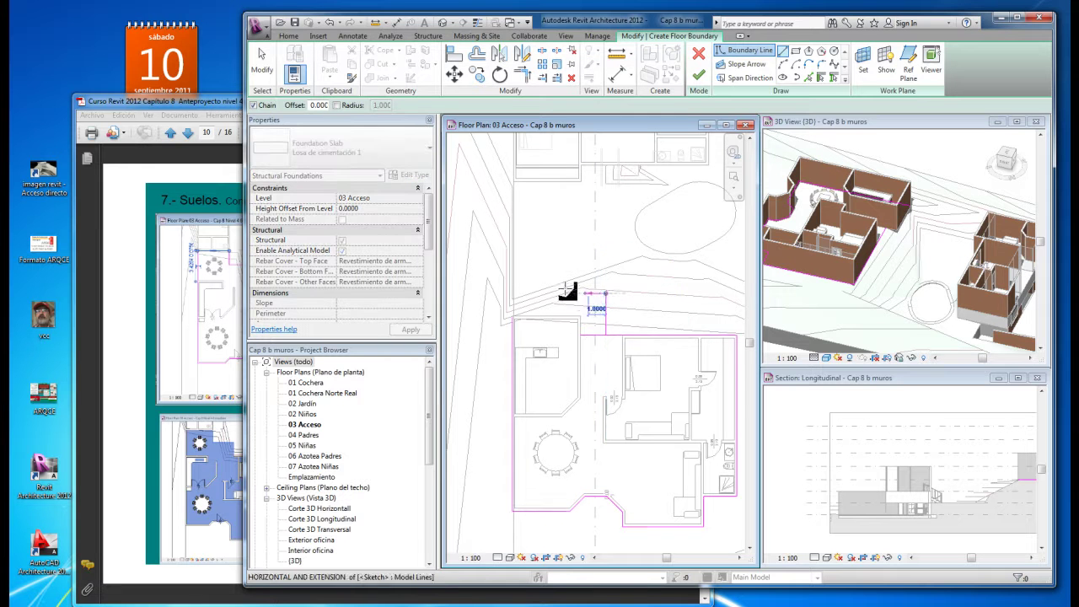
{"action": "scroll", "coordinate": [512, 297], "scroll_direction": "up", "scroll_amount": 4}
{"action": "left_click", "coordinate": [512, 297]}
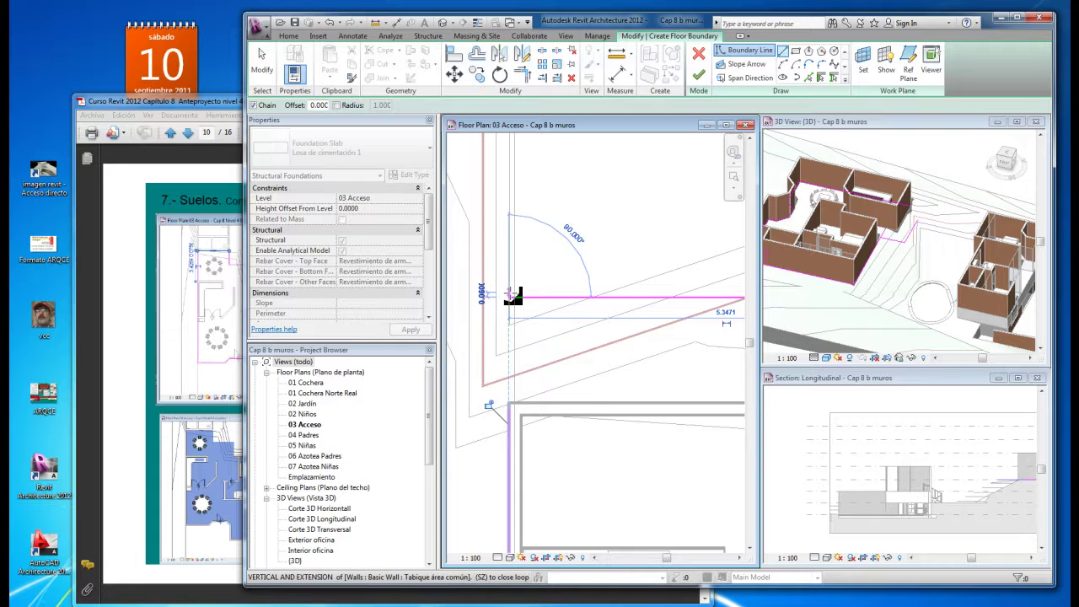
{"action": "left_click", "coordinate": [512, 411]}
{"action": "scroll", "coordinate": [579, 278], "scroll_direction": "down", "scroll_amount": 4}
{"action": "key", "text": "Escape"}
{"action": "key", "text": "Escape"}
Shorten the top boundary line to 7.5000 and finish the foundation slab
{"action": "left_click", "coordinate": [582, 278]}
{"action": "left_click_drag", "start_coordinate": [569, 278], "coordinate": [589, 278]}
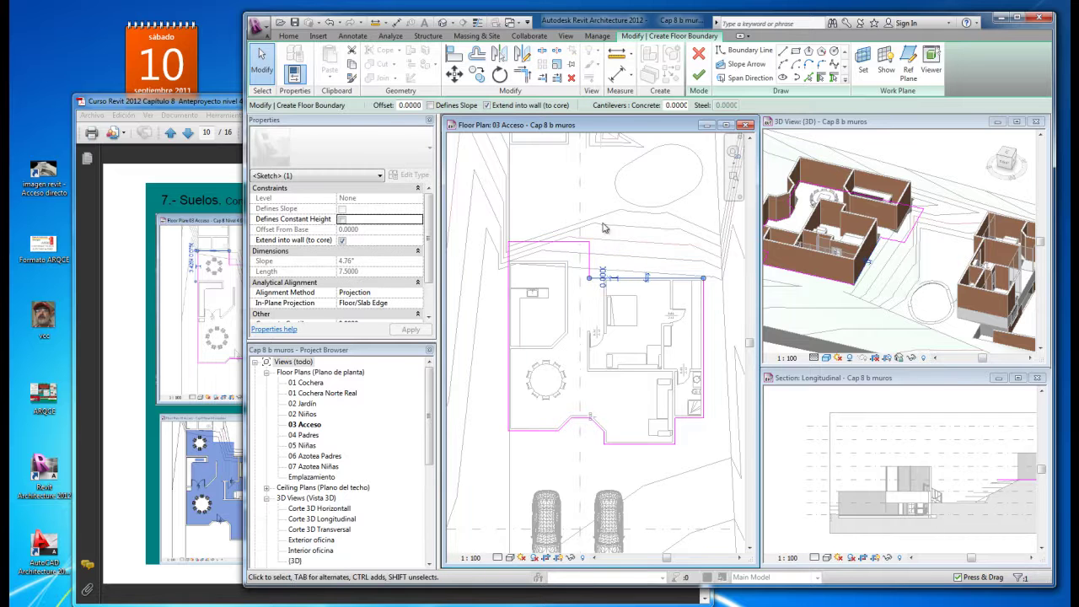
{"action": "left_click", "coordinate": [552, 204]}
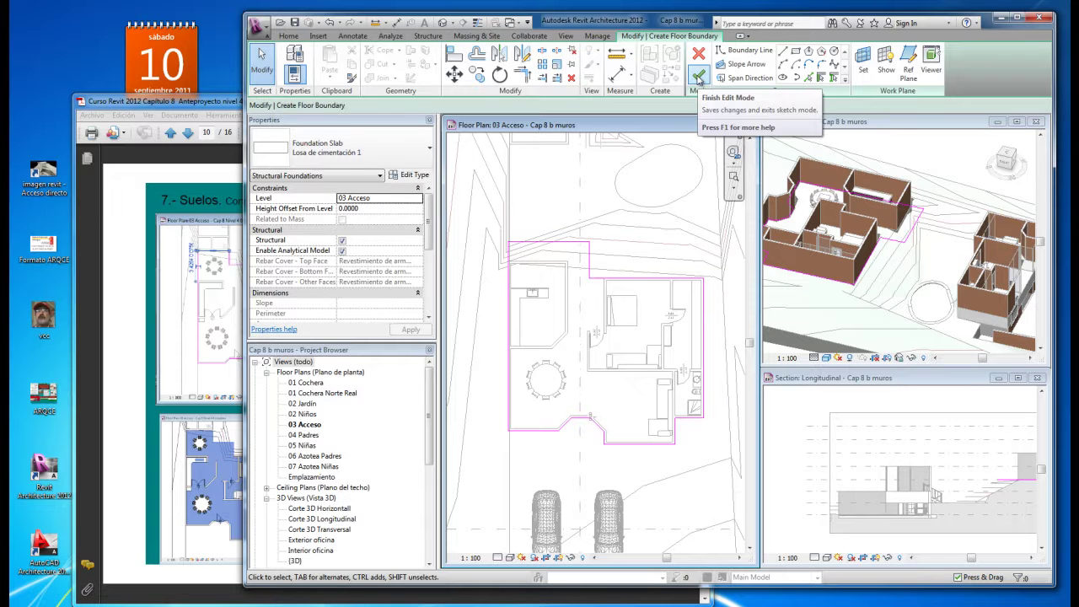
{"action": "left_click", "coordinate": [698, 78]}
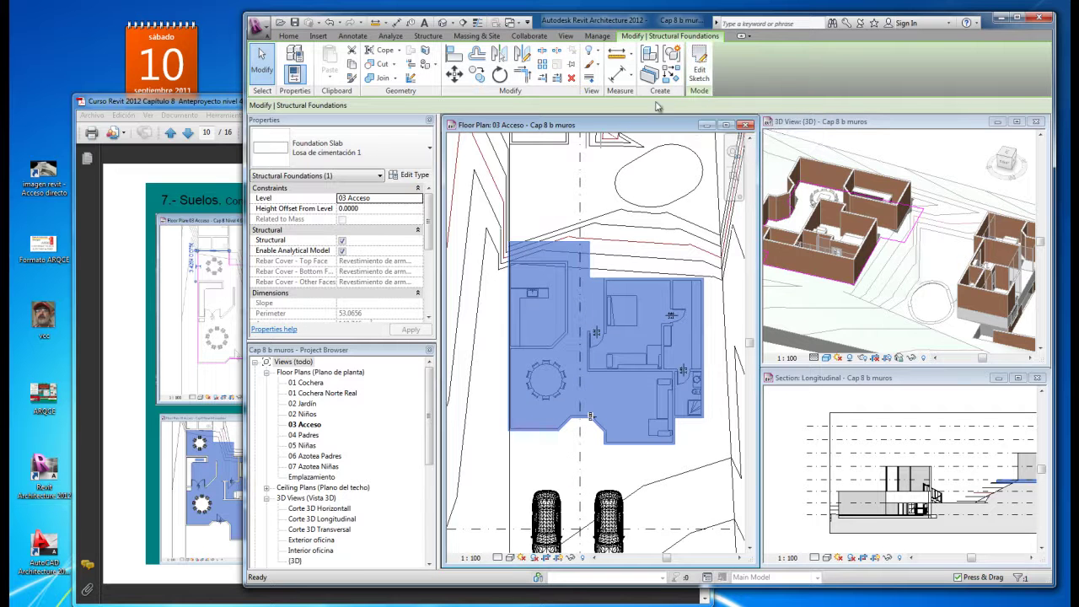
Drag the partition wall above the left room down to a new position
{"action": "left_click", "coordinate": [552, 172]}
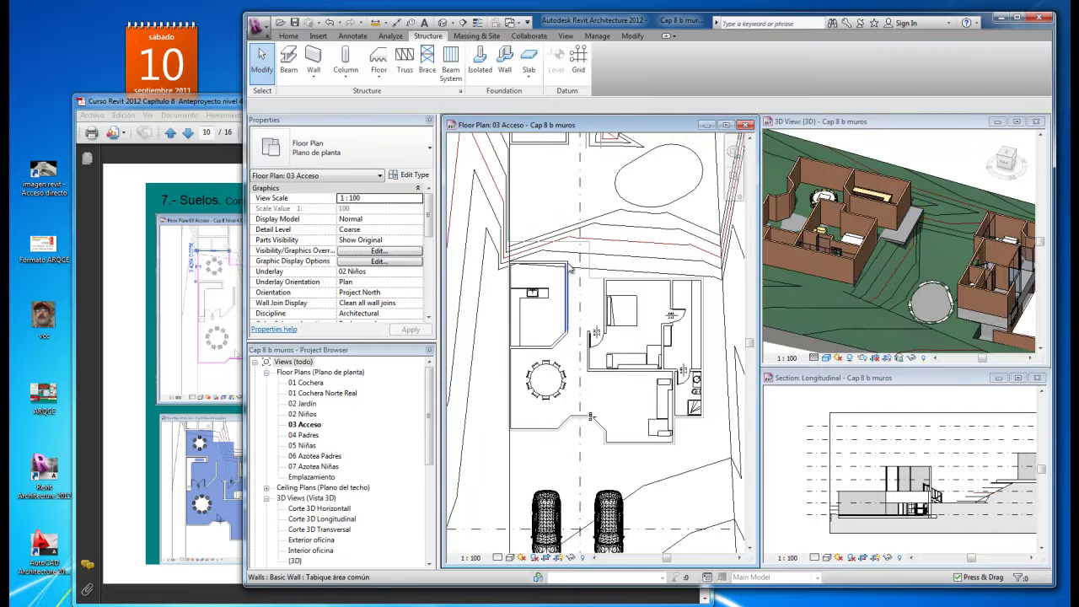
{"action": "scroll", "coordinate": [567, 269], "scroll_direction": "up", "scroll_amount": 3}
{"action": "left_click", "coordinate": [542, 262]}
{"action": "left_click_drag", "start_coordinate": [543, 262], "coordinate": [544, 313]}
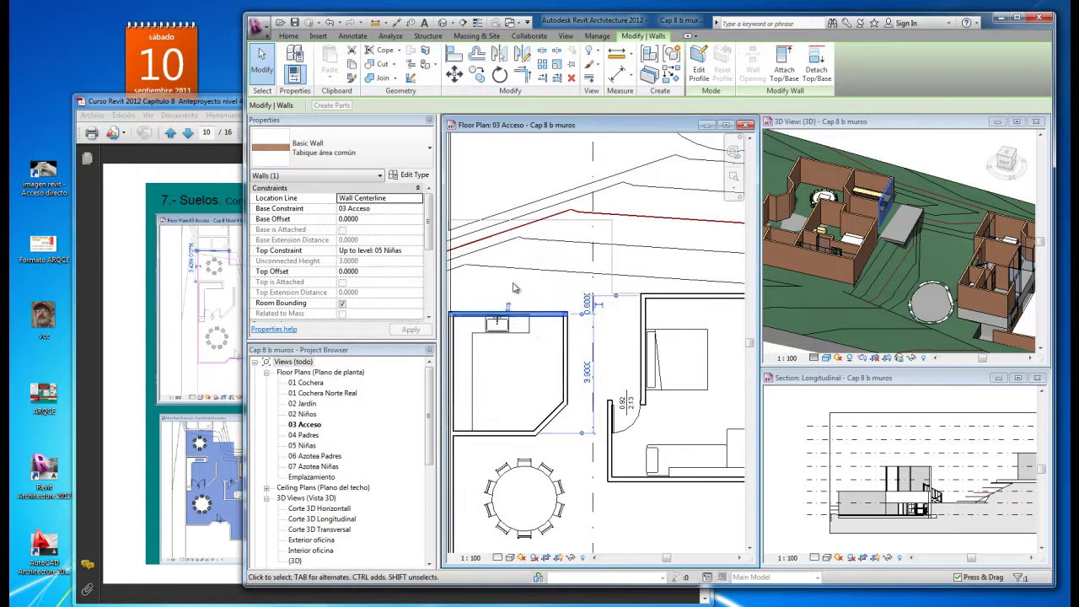
{"action": "scroll", "coordinate": [520, 283], "scroll_direction": "down", "scroll_amount": 2}
{"action": "left_click", "coordinate": [548, 188]}
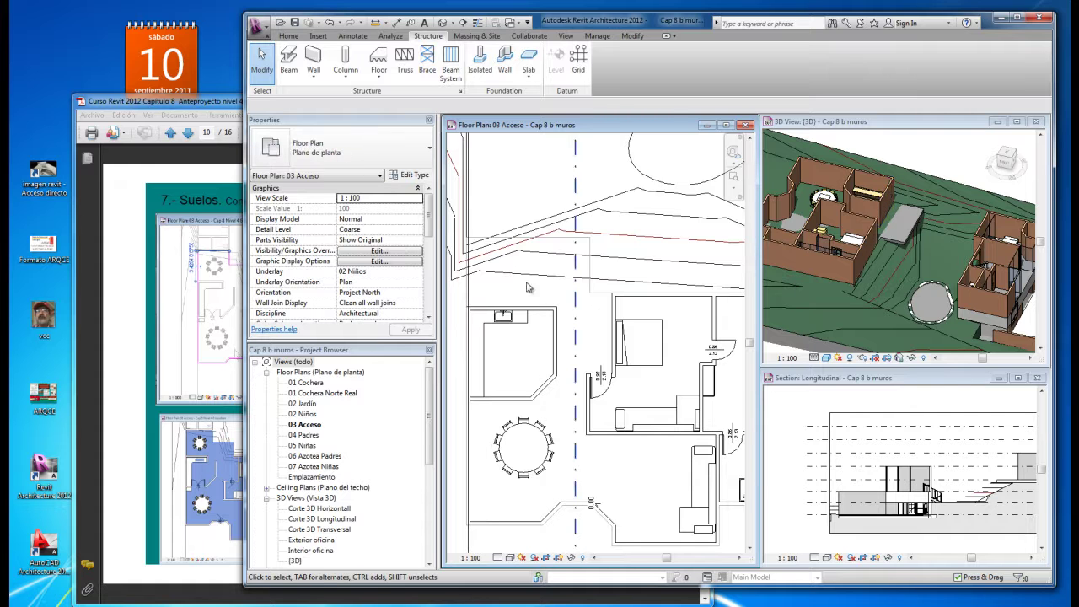
Start a new wall at the corner, then cancel without adding it
{"action": "left_click", "coordinate": [288, 35]}
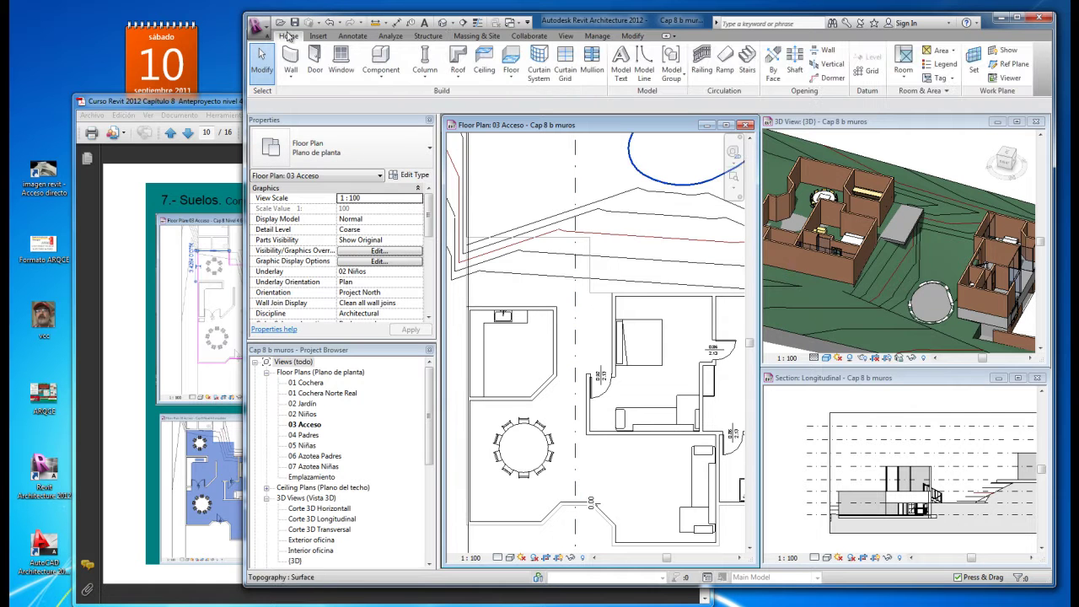
{"action": "left_click", "coordinate": [292, 79]}
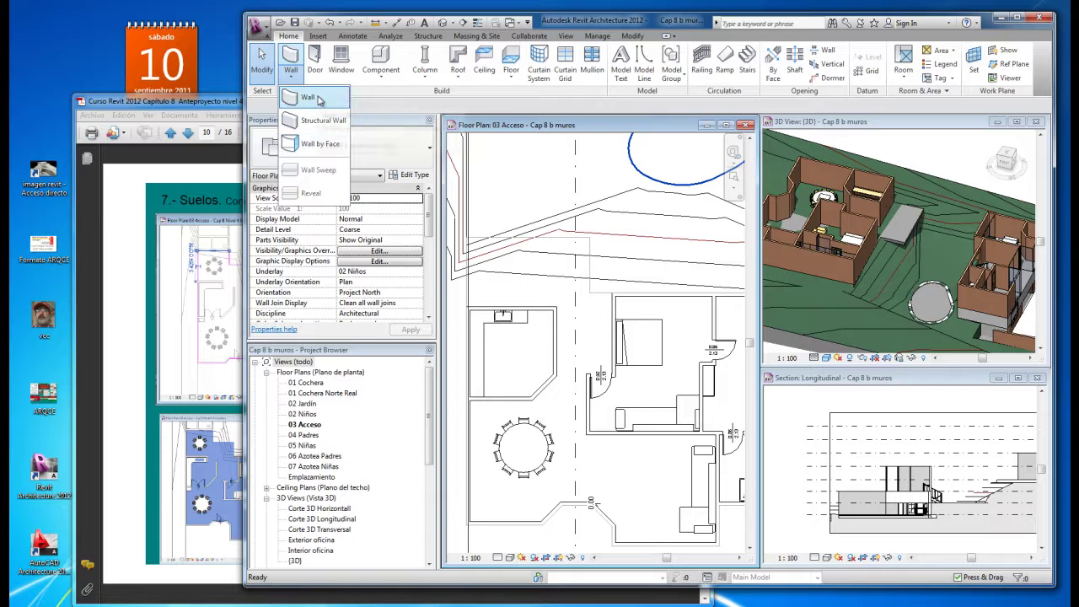
{"action": "left_click", "coordinate": [309, 98]}
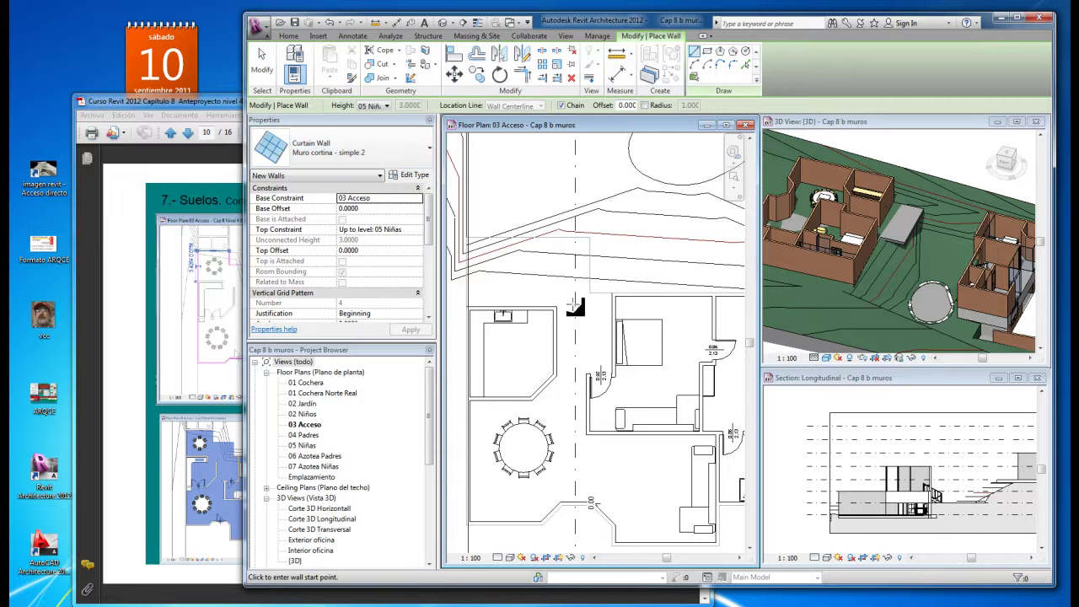
{"action": "scroll", "coordinate": [558, 312], "scroll_direction": "up", "scroll_amount": 2}
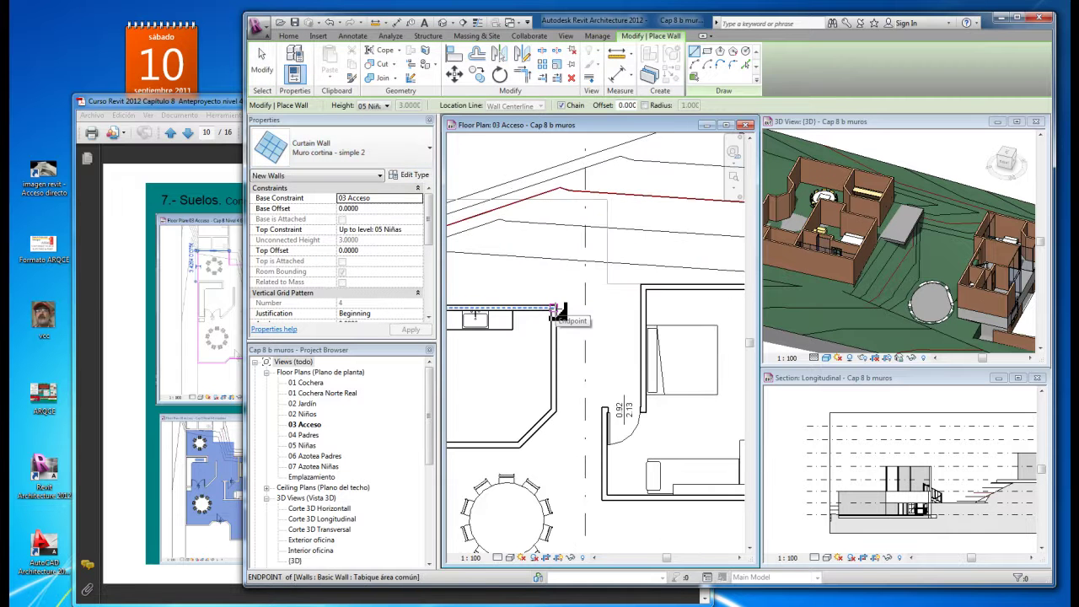
{"action": "left_click", "coordinate": [558, 312]}
{"action": "scroll", "coordinate": [536, 325], "scroll_direction": "down", "scroll_amount": 1}
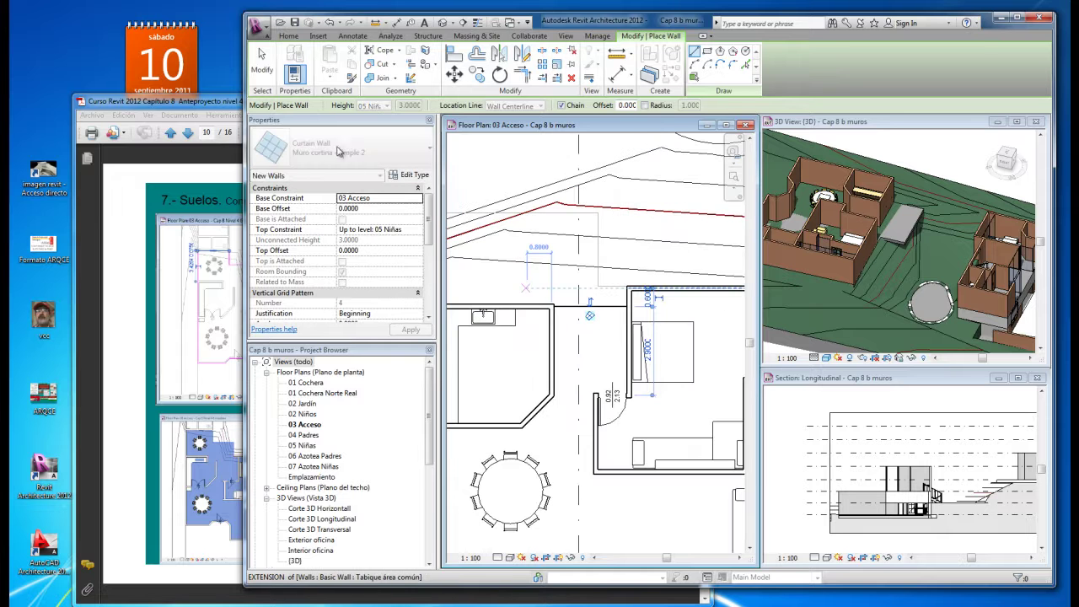
{"action": "left_click", "coordinate": [262, 69]}
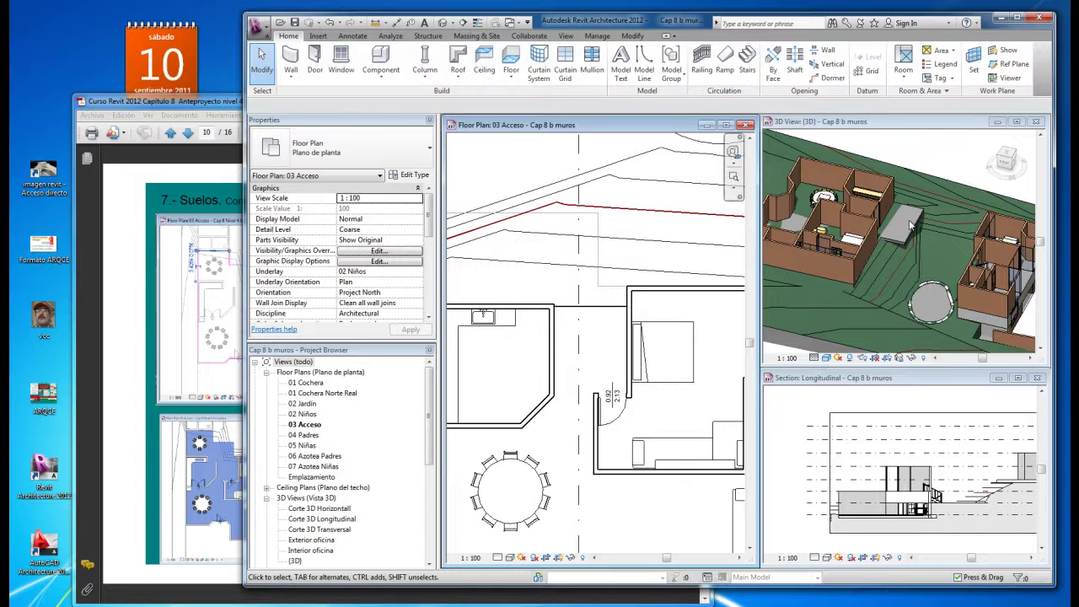
{"action": "scroll", "coordinate": [511, 291], "scroll_direction": "up", "scroll_amount": 1}
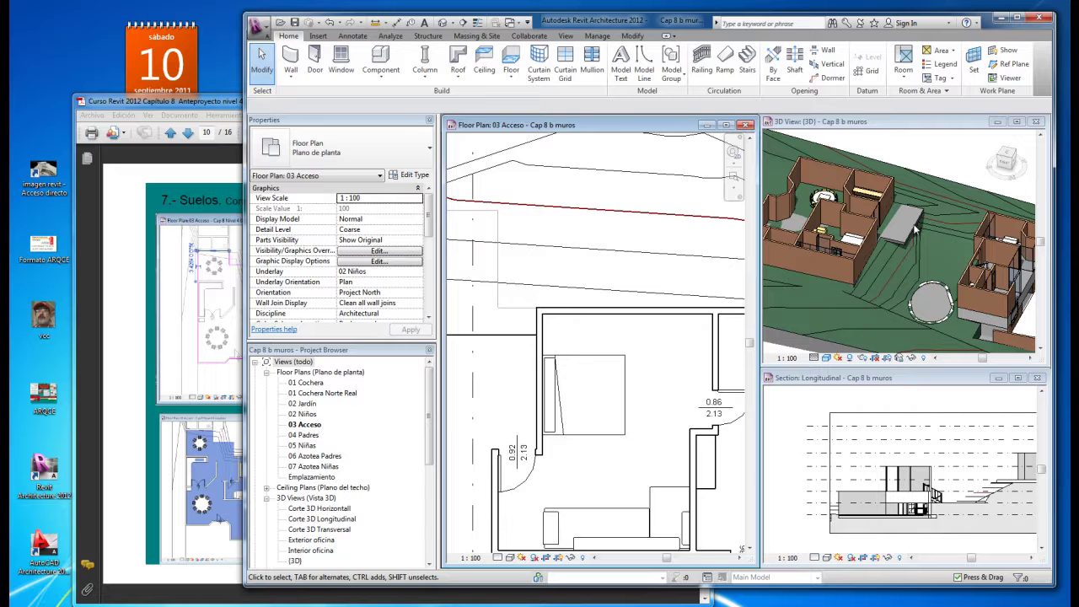
{"action": "left_click", "coordinate": [958, 541]}
{"action": "scroll", "coordinate": [898, 476], "scroll_direction": "up", "scroll_amount": 5}
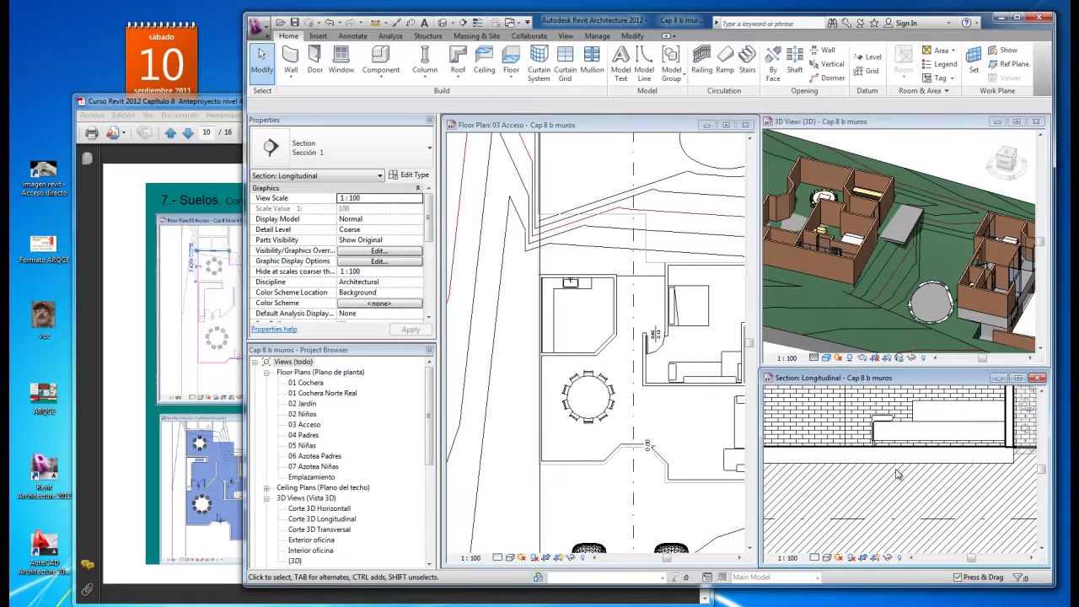
{"action": "left_click", "coordinate": [933, 469]}
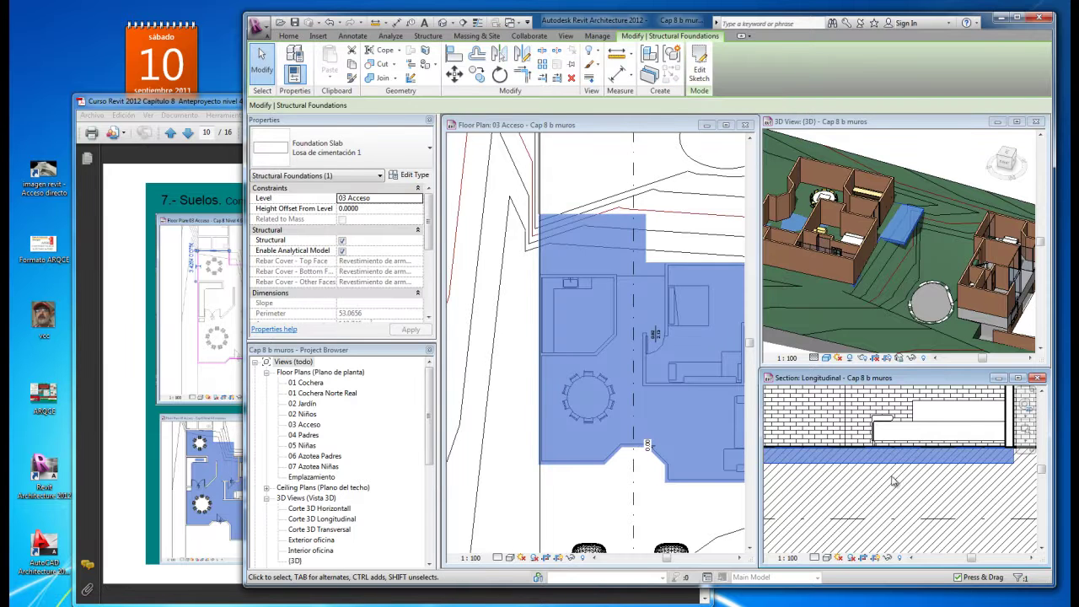
{"action": "scroll", "coordinate": [894, 480], "scroll_direction": "down", "scroll_amount": 2}
{"action": "scroll", "coordinate": [895, 477], "scroll_direction": "down", "scroll_amount": 1}
{"action": "scroll", "coordinate": [900, 473], "scroll_direction": "down", "scroll_amount": 1}
{"action": "scroll", "coordinate": [906, 468], "scroll_direction": "down", "scroll_amount": 1}
{"action": "scroll", "coordinate": [919, 466], "scroll_direction": "up", "scroll_amount": 1}
{"action": "scroll", "coordinate": [936, 463], "scroll_direction": "up", "scroll_amount": 1}
{"action": "scroll", "coordinate": [945, 462], "scroll_direction": "up", "scroll_amount": 2}
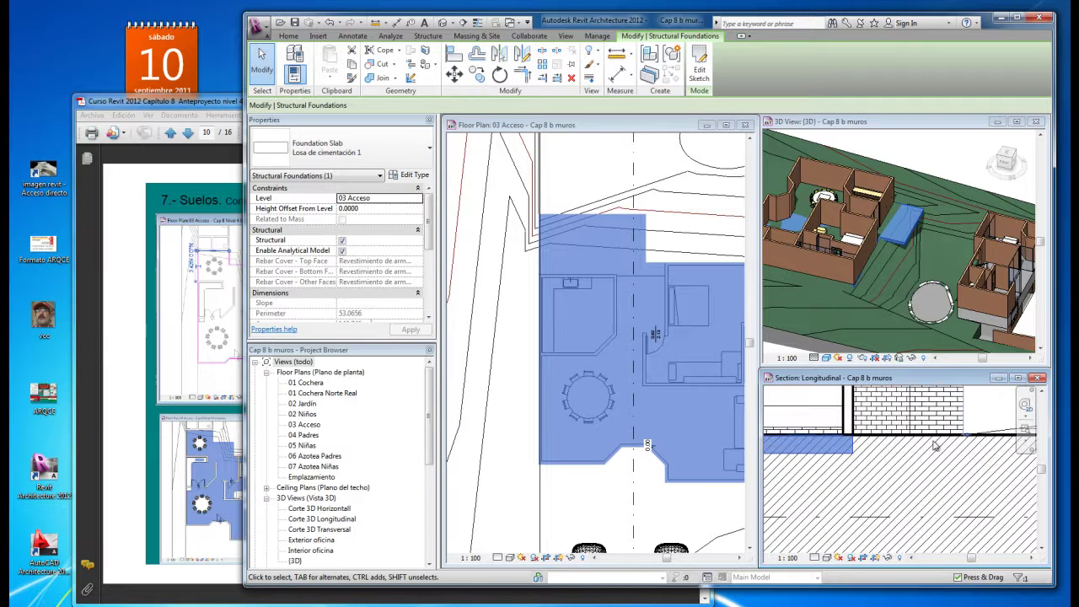
{"action": "scroll", "coordinate": [947, 452], "scroll_direction": "down", "scroll_amount": 2}
{"action": "scroll", "coordinate": [947, 452], "scroll_direction": "down", "scroll_amount": 2}
{"action": "left_click", "coordinate": [562, 325]}
{"action": "scroll", "coordinate": [563, 326], "scroll_direction": "up", "scroll_amount": 1}
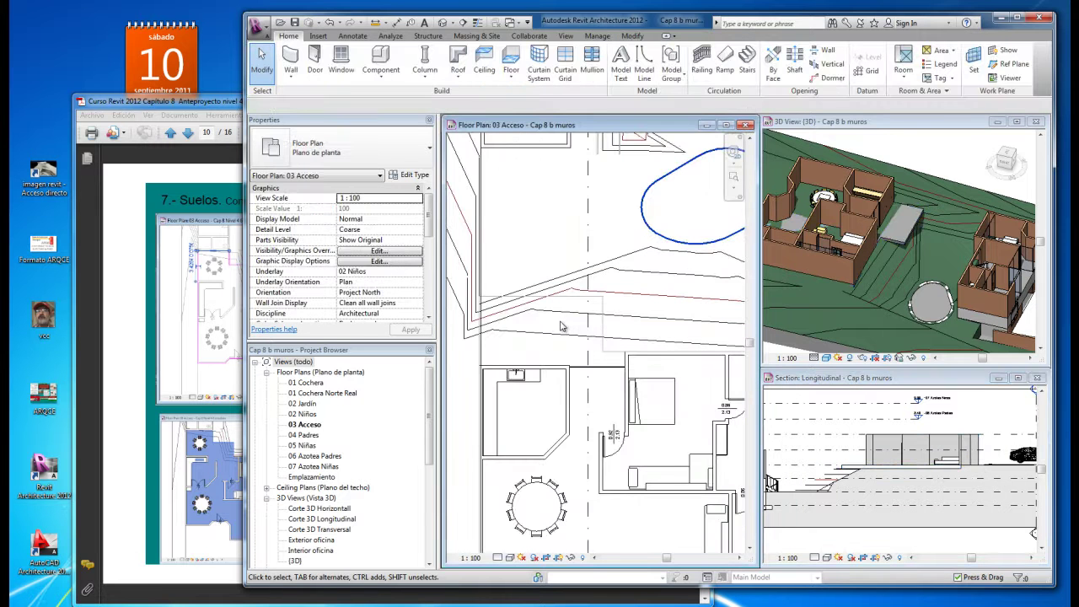
Place a Mesa-Comedor redonda con sillas, Diámetro 1525 mm, above the left room, declining the tag
{"action": "left_click", "coordinate": [383, 76]}
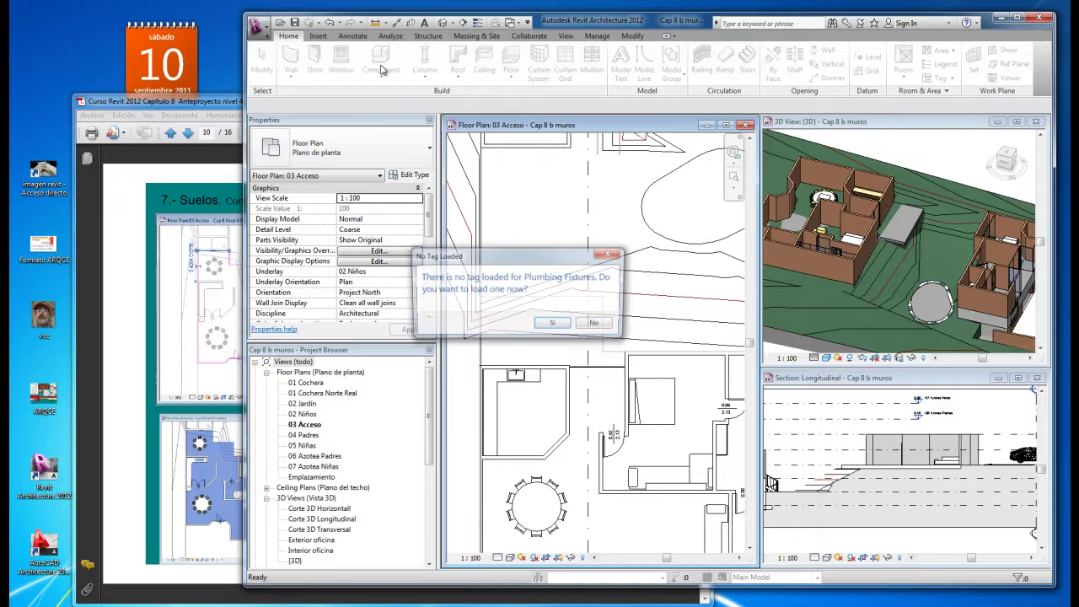
{"action": "left_click", "coordinate": [597, 325]}
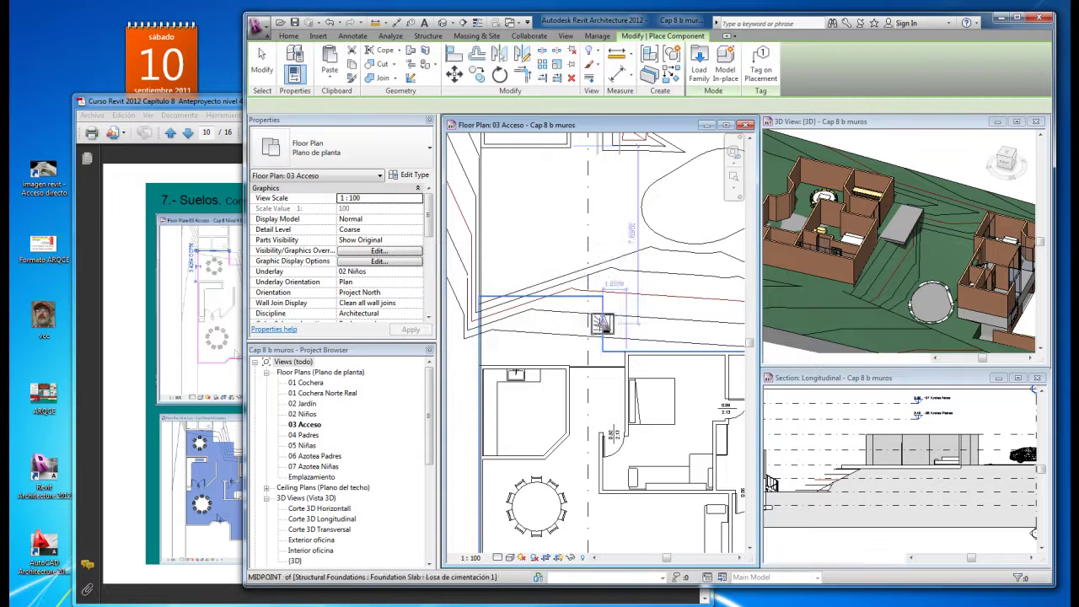
{"action": "left_click", "coordinate": [426, 156]}
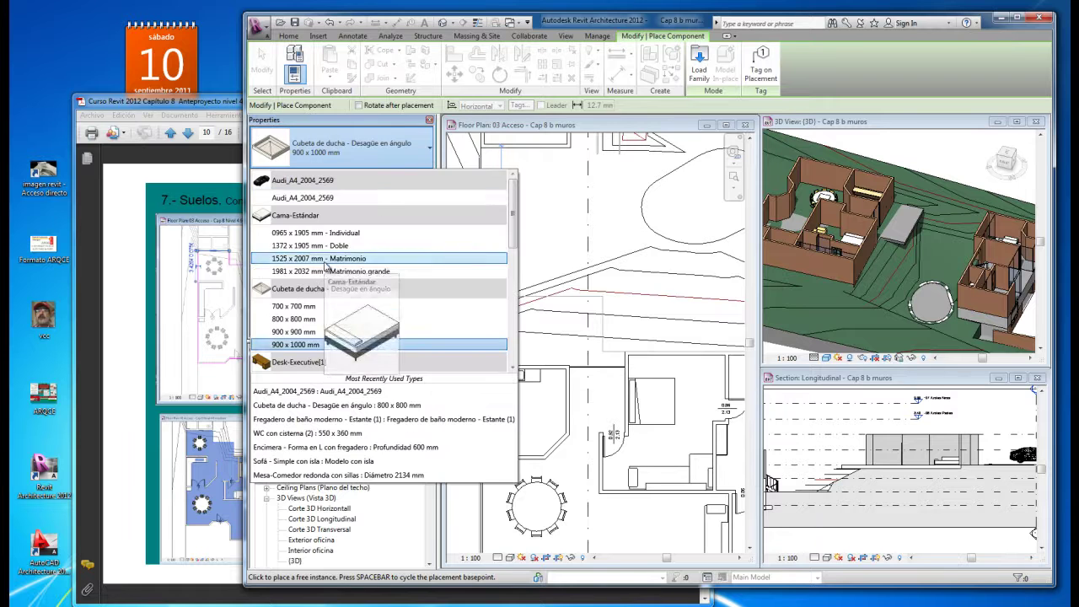
{"action": "scroll", "coordinate": [326, 267], "scroll_direction": "down", "scroll_amount": 1}
{"action": "scroll", "coordinate": [326, 267], "scroll_direction": "down", "scroll_amount": 2}
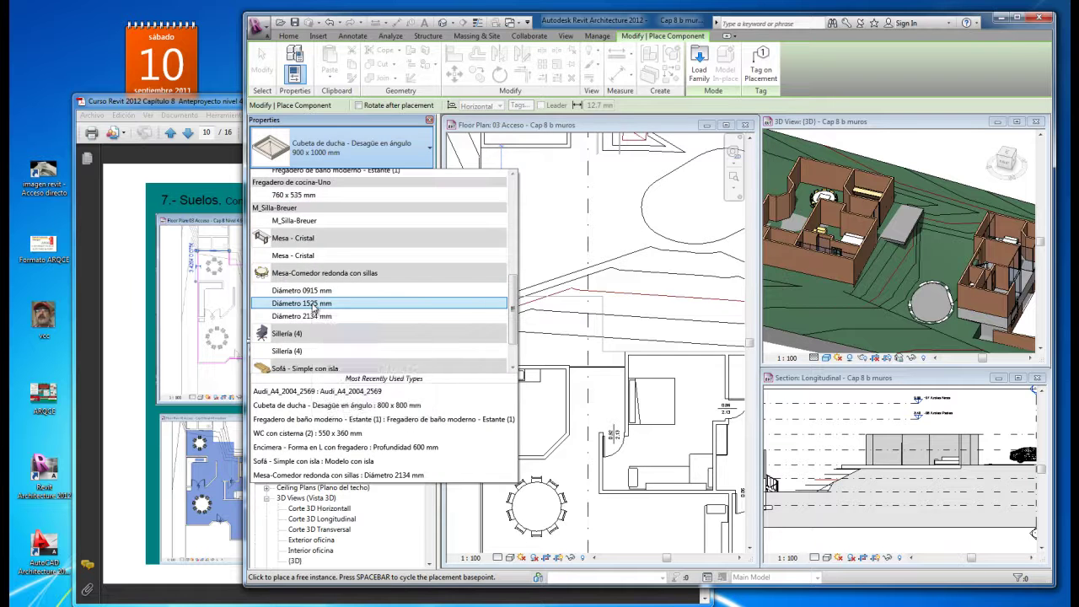
{"action": "left_click", "coordinate": [329, 309]}
{"action": "left_click", "coordinate": [537, 329]}
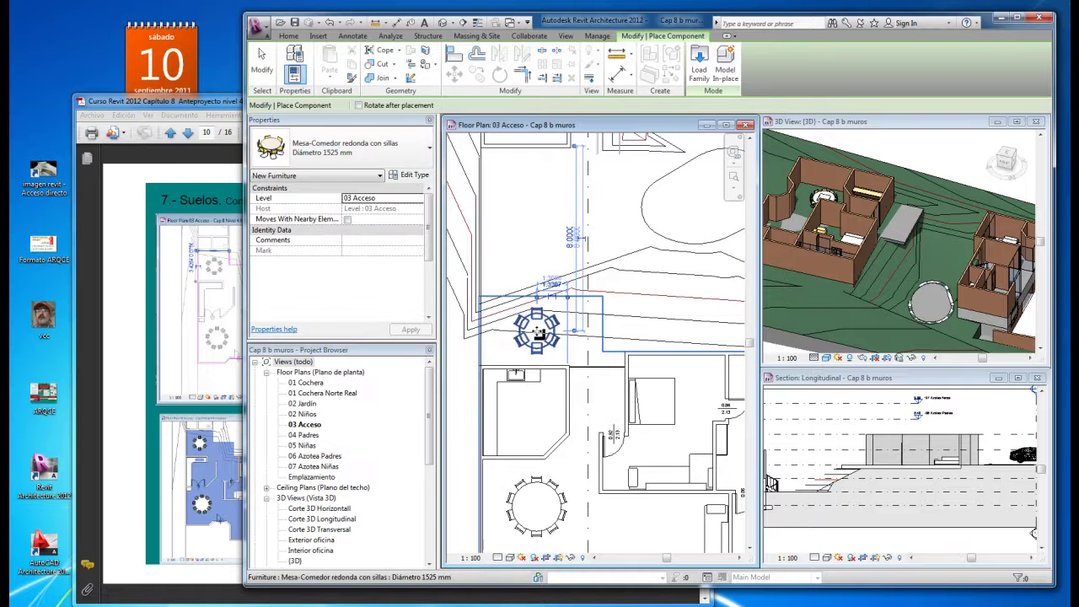
{"action": "key", "text": "Escape"}
{"action": "key", "text": "Escape"}
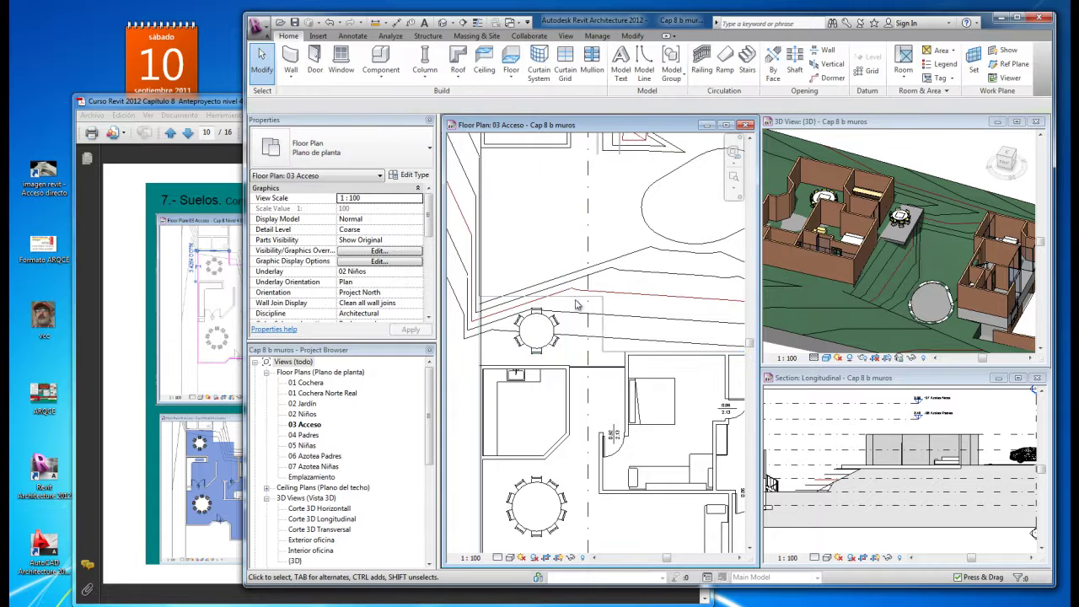
Edit the slab sketch, move its upper boundary north under the round table, and finish
{"action": "left_click", "coordinate": [577, 301]}
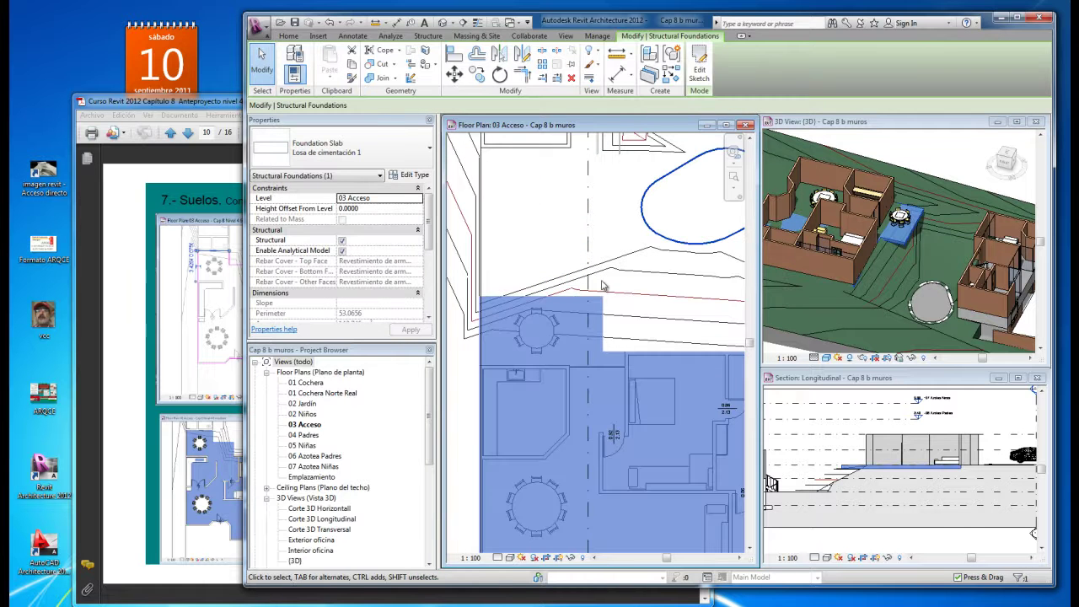
{"action": "left_click", "coordinate": [703, 71]}
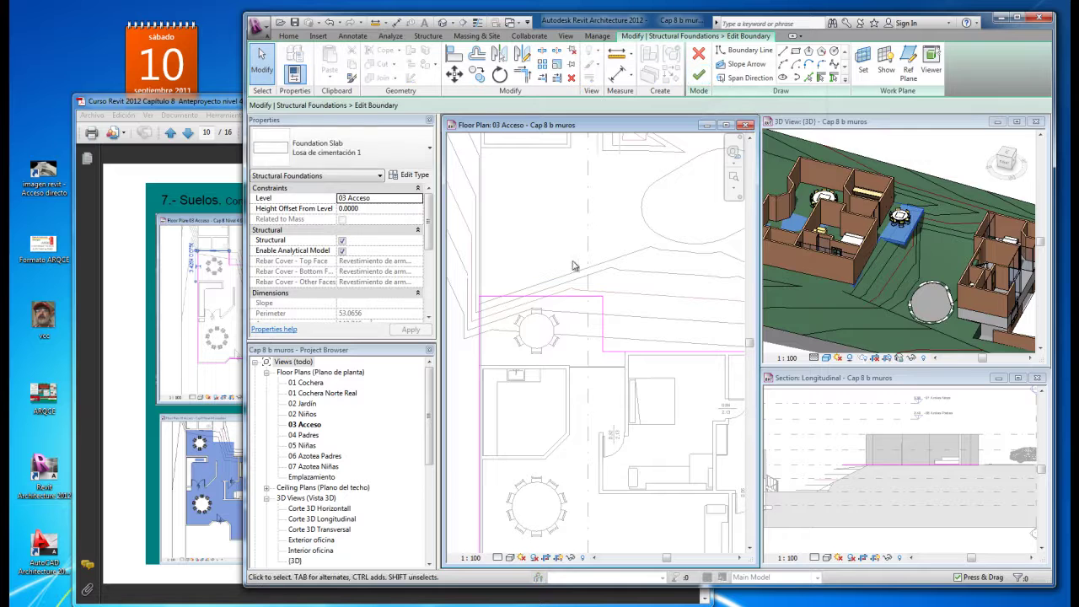
{"action": "left_click", "coordinate": [558, 296]}
{"action": "left_click_drag", "start_coordinate": [558, 296], "coordinate": [557, 274]}
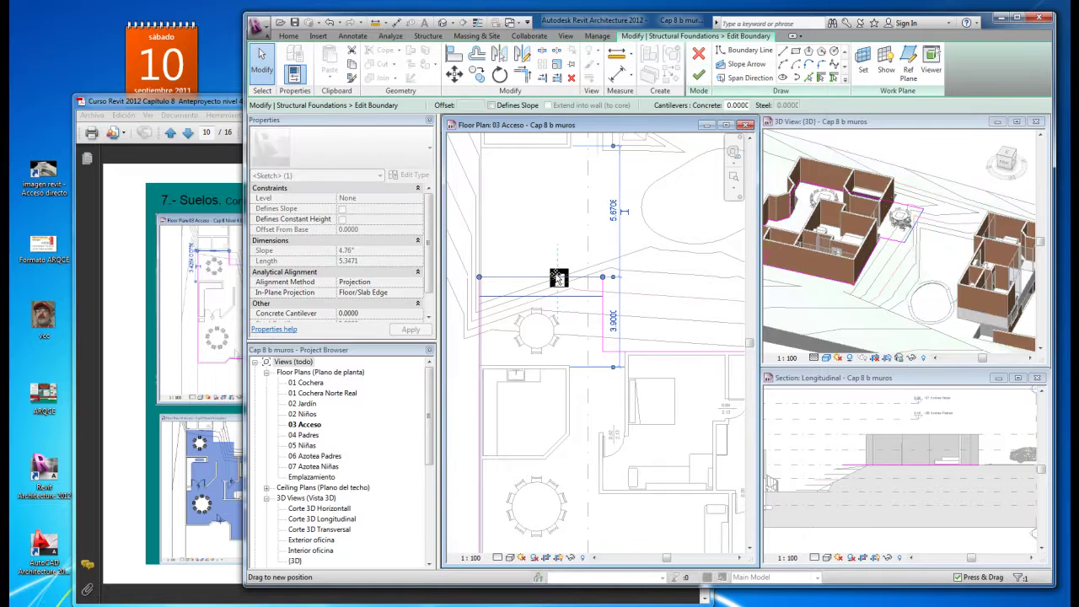
{"action": "left_click", "coordinate": [540, 219]}
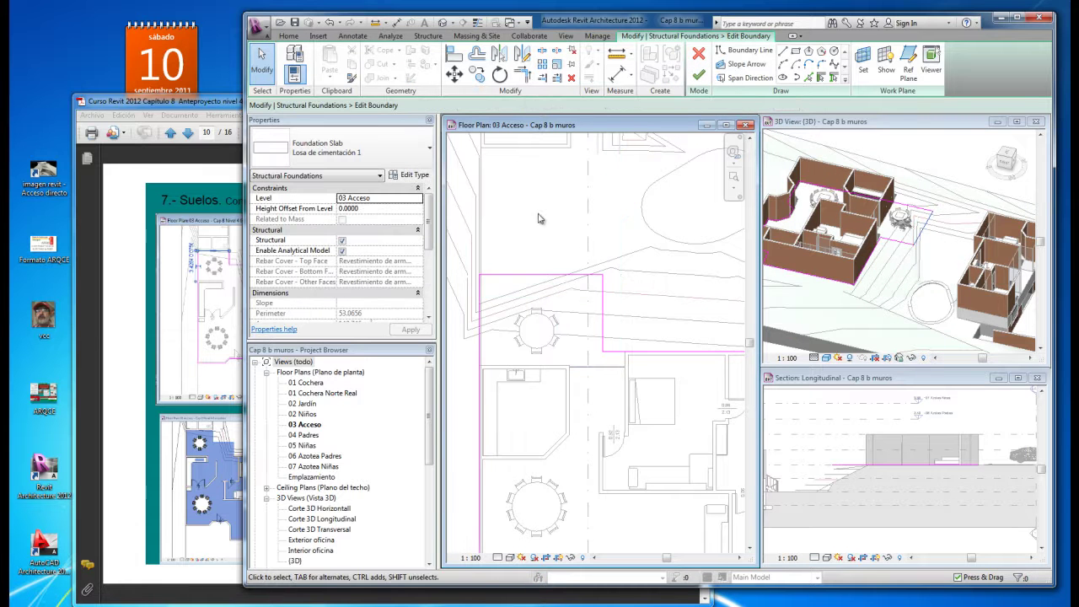
{"action": "left_click", "coordinate": [699, 75]}
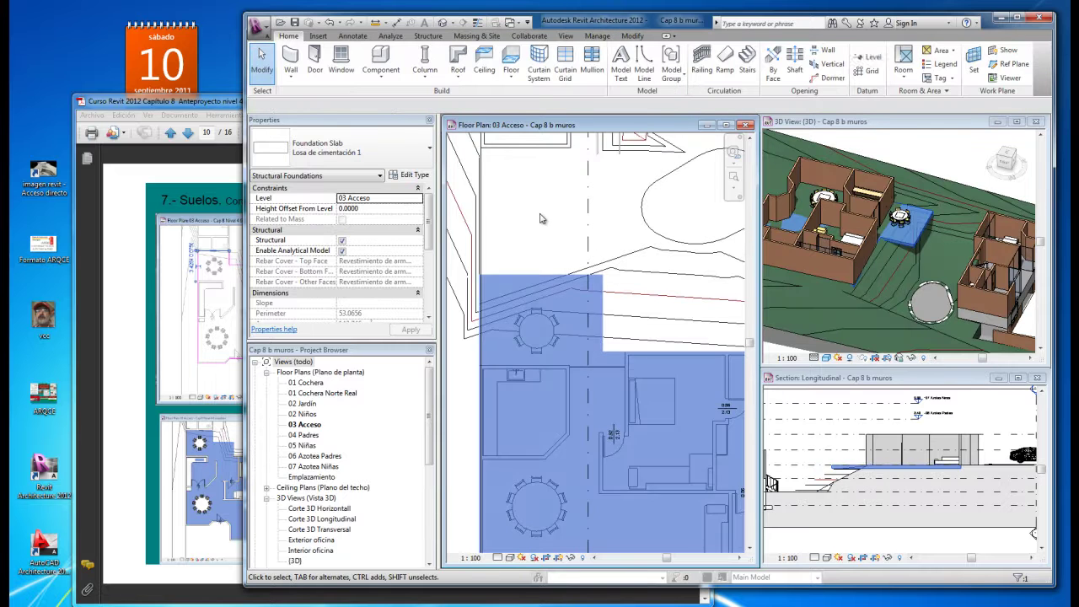
{"action": "left_click", "coordinate": [542, 219]}
{"action": "scroll", "coordinate": [538, 209], "scroll_direction": "down", "scroll_amount": 1}
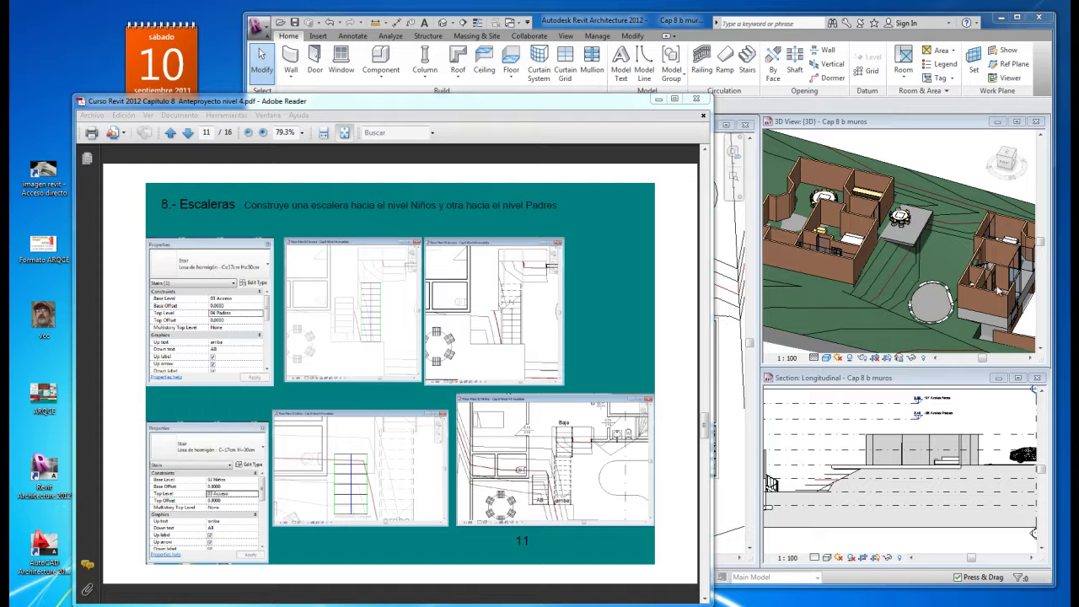
Return to the Revit window after reading the Escaleras page
{"action": "left_click", "coordinate": [982, 266]}
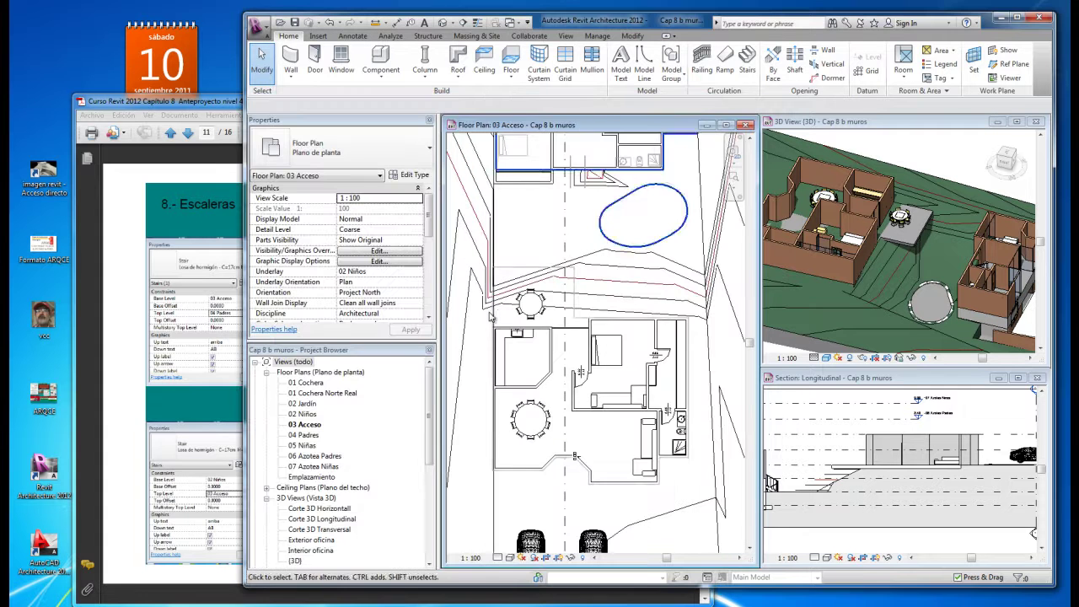
Activate the longitudinal section view and begin sketching a new ramp
{"action": "left_click", "coordinate": [854, 420]}
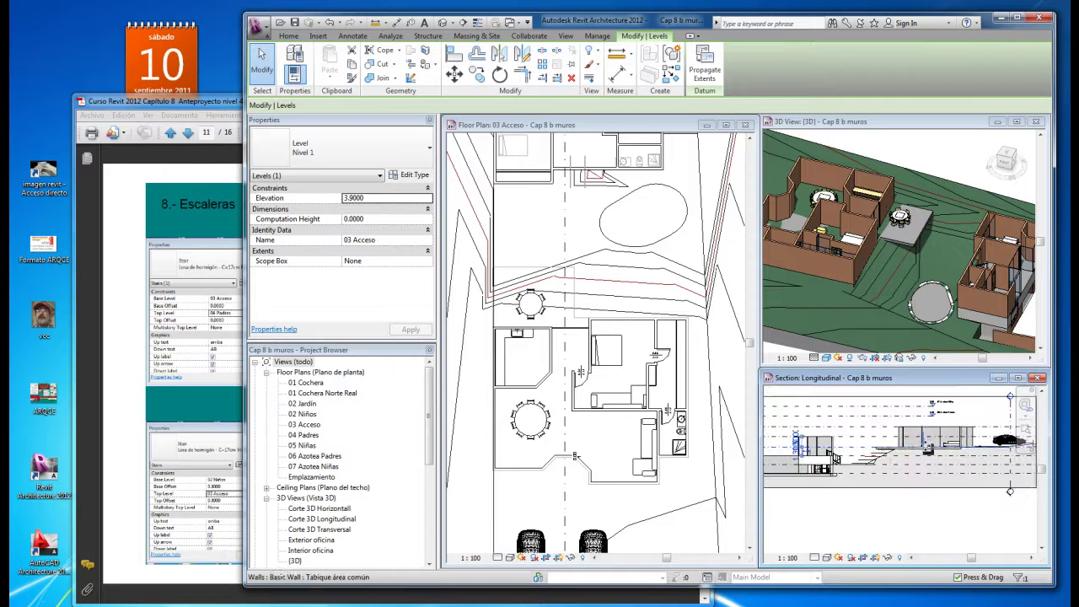
{"action": "scroll", "coordinate": [822, 463], "scroll_direction": "up", "scroll_amount": 3}
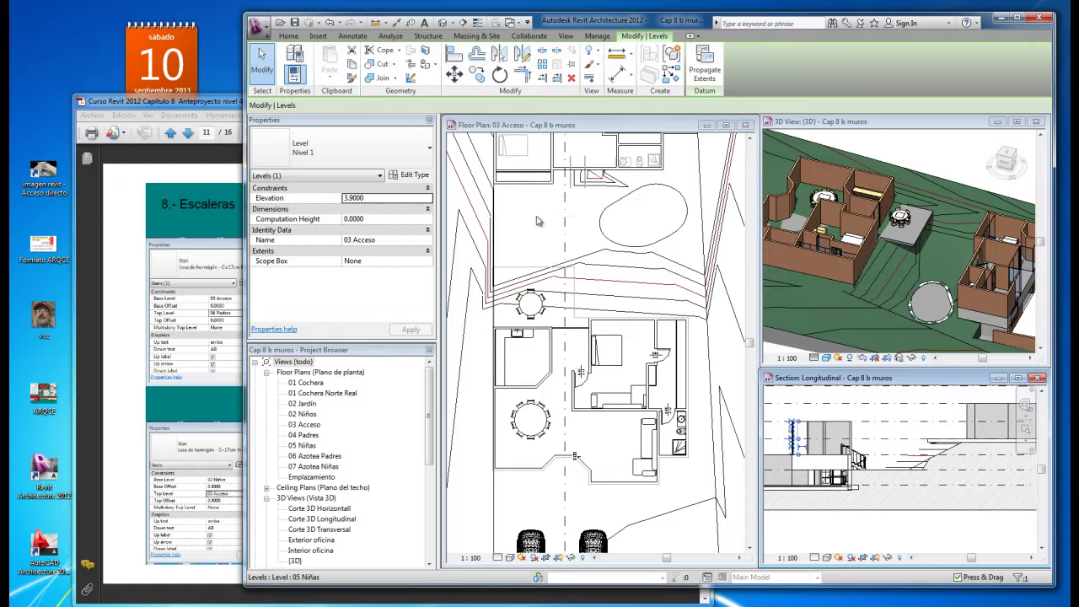
{"action": "left_click", "coordinate": [289, 36]}
Start a new ramp and open the Floor Plan: 03 Acceso view to sketch it in
{"action": "left_click", "coordinate": [725, 61]}
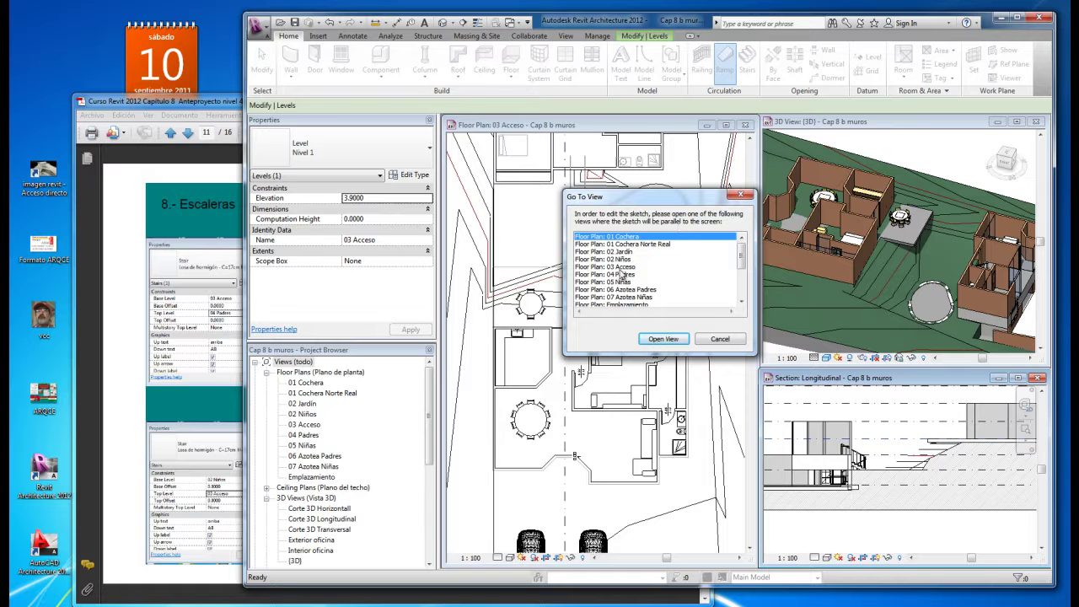
{"action": "left_click", "coordinate": [625, 268]}
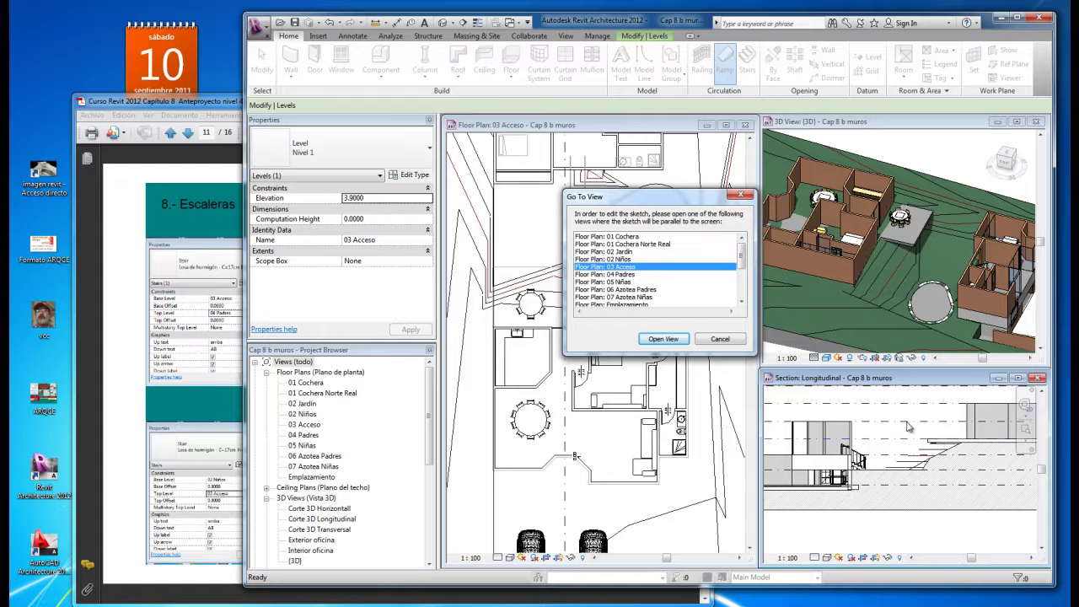
{"action": "left_click", "coordinate": [665, 341]}
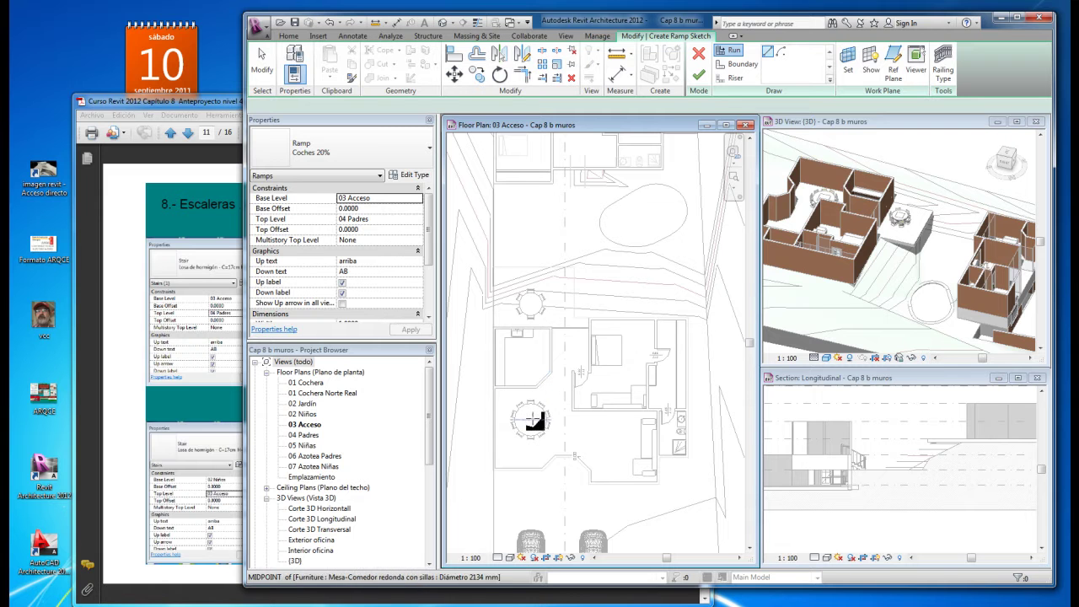
Draw a single 7.5-long ramp run on 03 Acceso and finish the Coches 20% ramp
{"action": "left_click", "coordinate": [562, 270]}
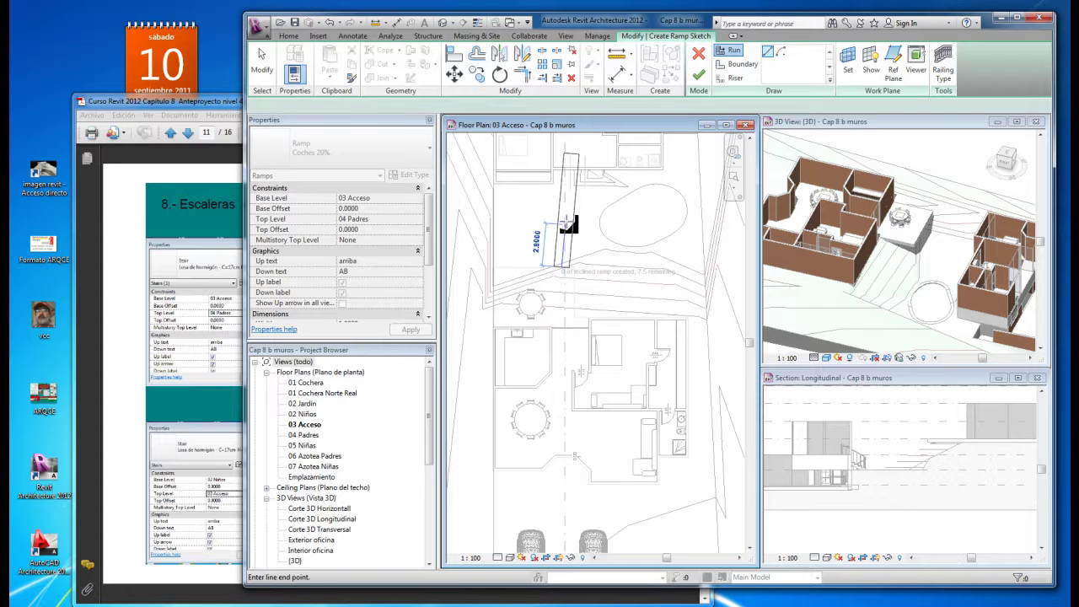
{"action": "scroll", "coordinate": [562, 197], "scroll_direction": "up", "scroll_amount": 1}
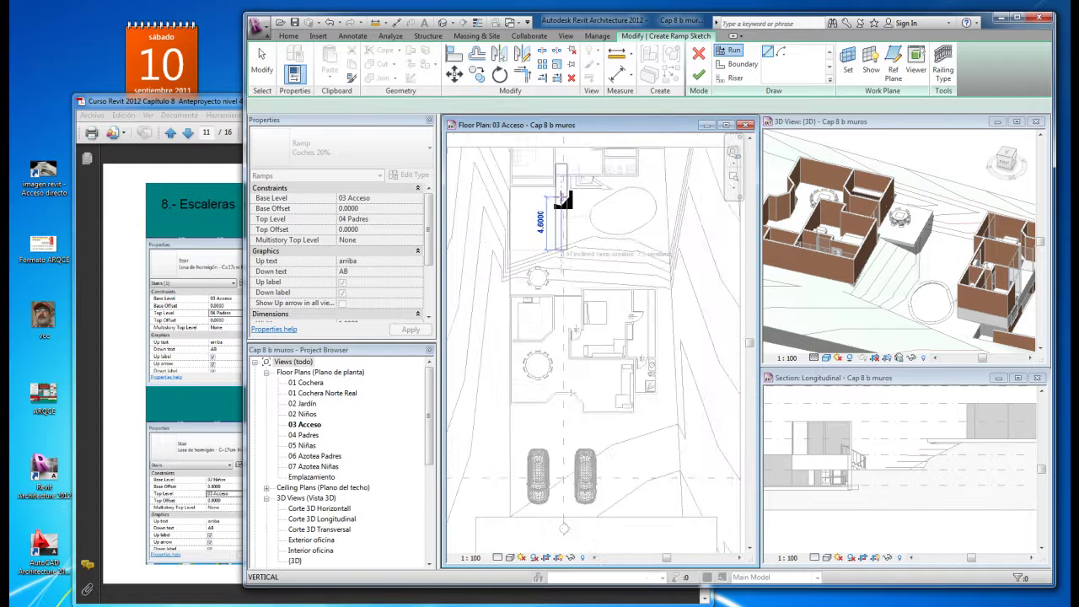
{"action": "scroll", "coordinate": [562, 169], "scroll_direction": "up", "scroll_amount": 1}
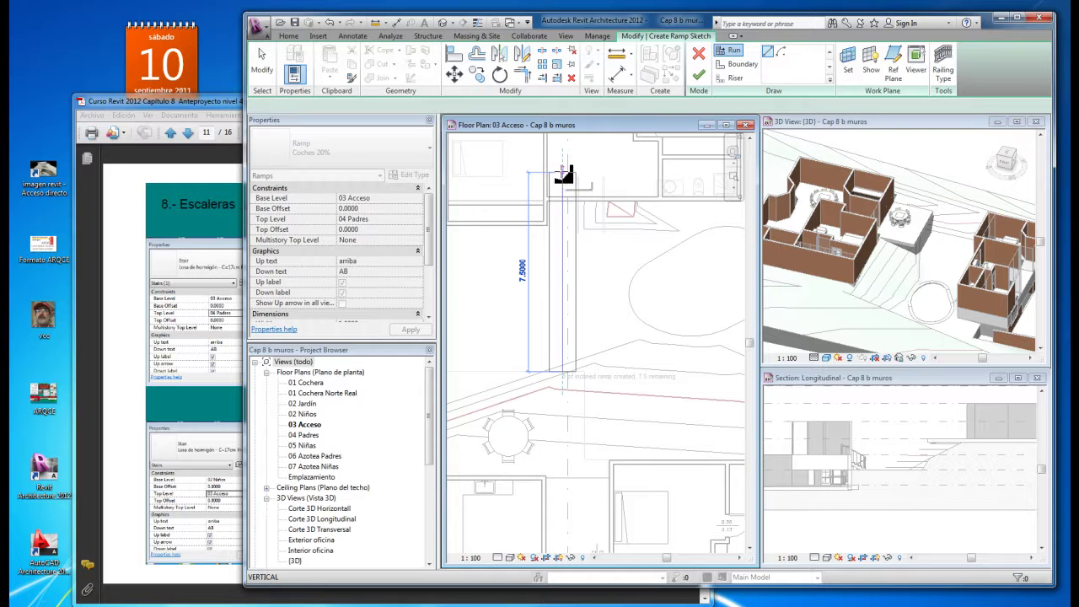
{"action": "left_click", "coordinate": [564, 173]}
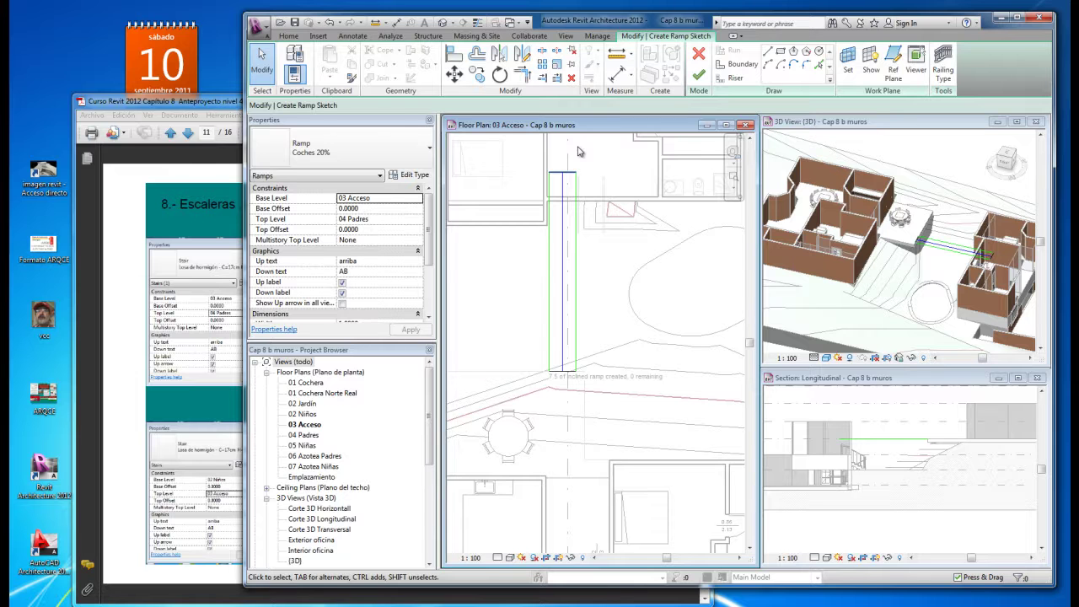
{"action": "left_click", "coordinate": [262, 64]}
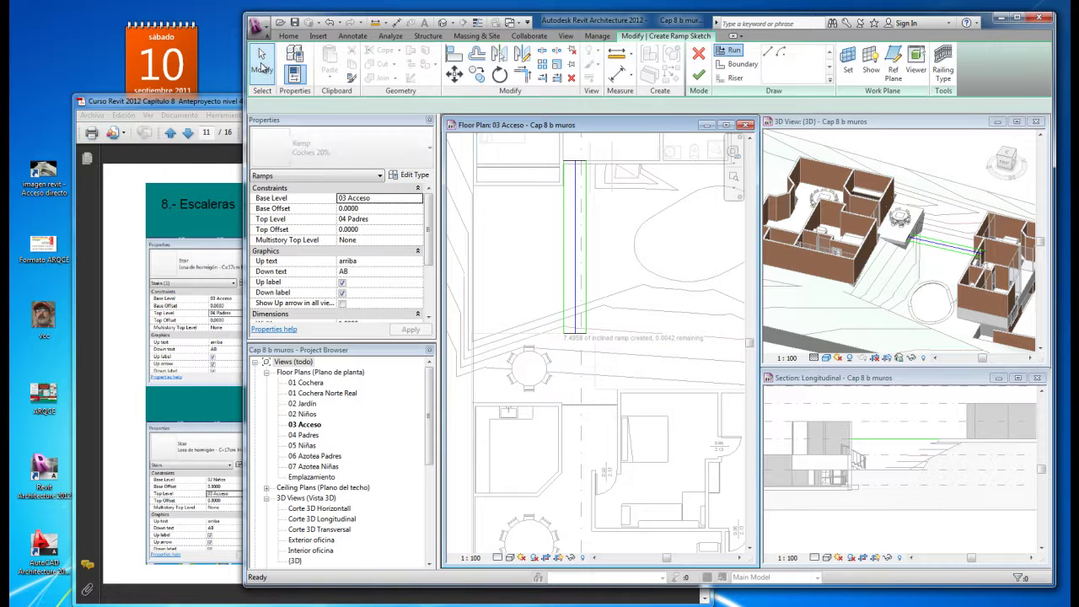
{"action": "left_click", "coordinate": [699, 76]}
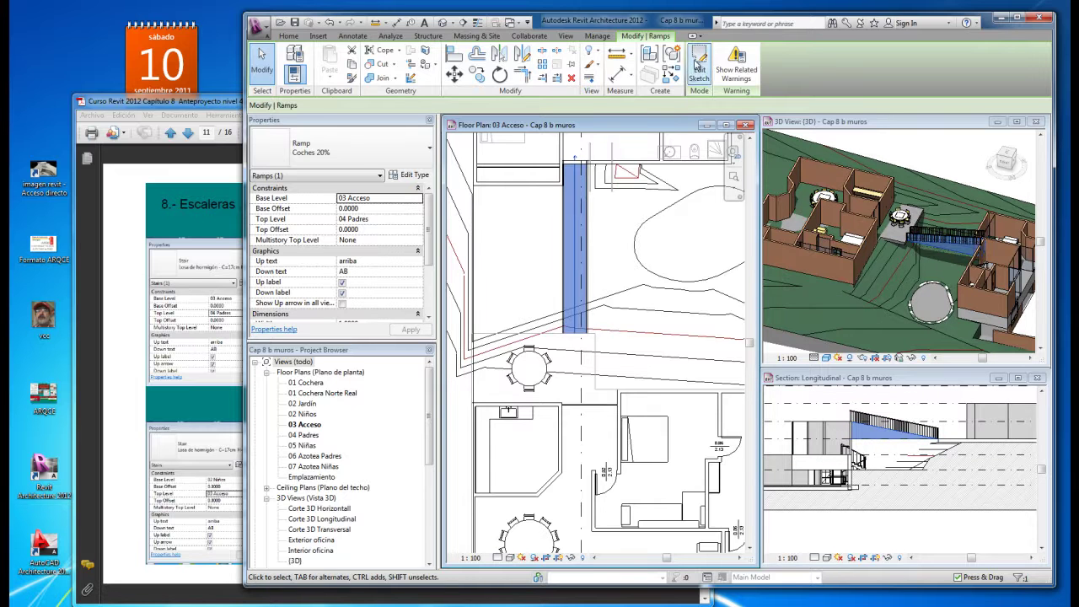
{"action": "key", "text": "Escape"}
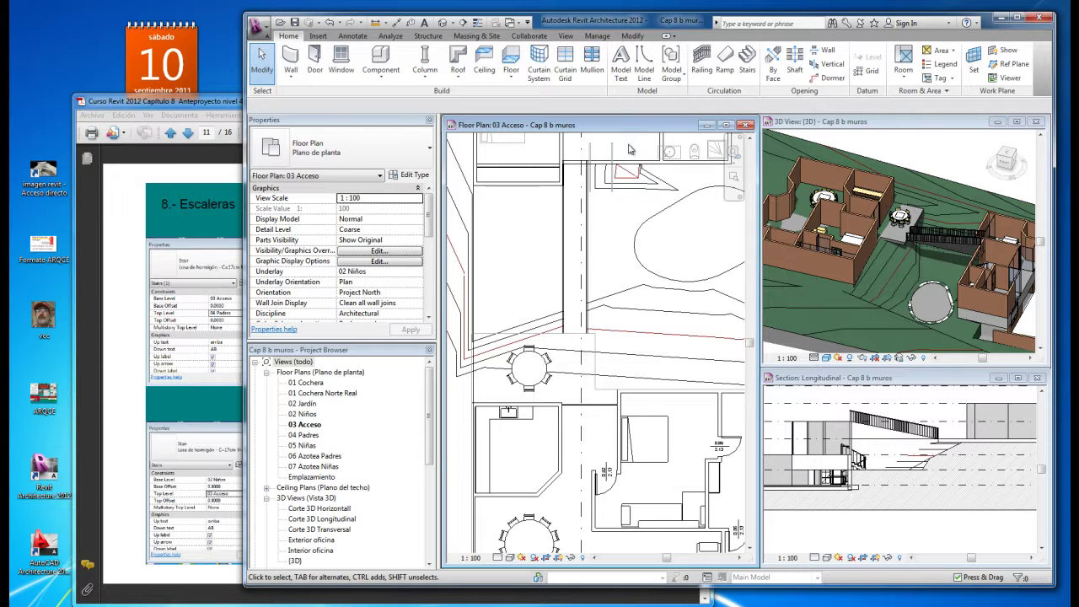
{"action": "scroll", "coordinate": [742, 438], "scroll_direction": "up", "scroll_amount": 2}
{"action": "left_click", "coordinate": [854, 447]}
{"action": "scroll", "coordinate": [854, 447], "scroll_direction": "up", "scroll_amount": 2}
{"action": "scroll", "coordinate": [853, 447], "scroll_direction": "up", "scroll_amount": 2}
{"action": "scroll", "coordinate": [853, 447], "scroll_direction": "down", "scroll_amount": 1}
{"action": "scroll", "coordinate": [853, 447], "scroll_direction": "down", "scroll_amount": 2}
{"action": "scroll", "coordinate": [853, 447], "scroll_direction": "down", "scroll_amount": 1}
{"action": "scroll", "coordinate": [890, 462], "scroll_direction": "down", "scroll_amount": 1}
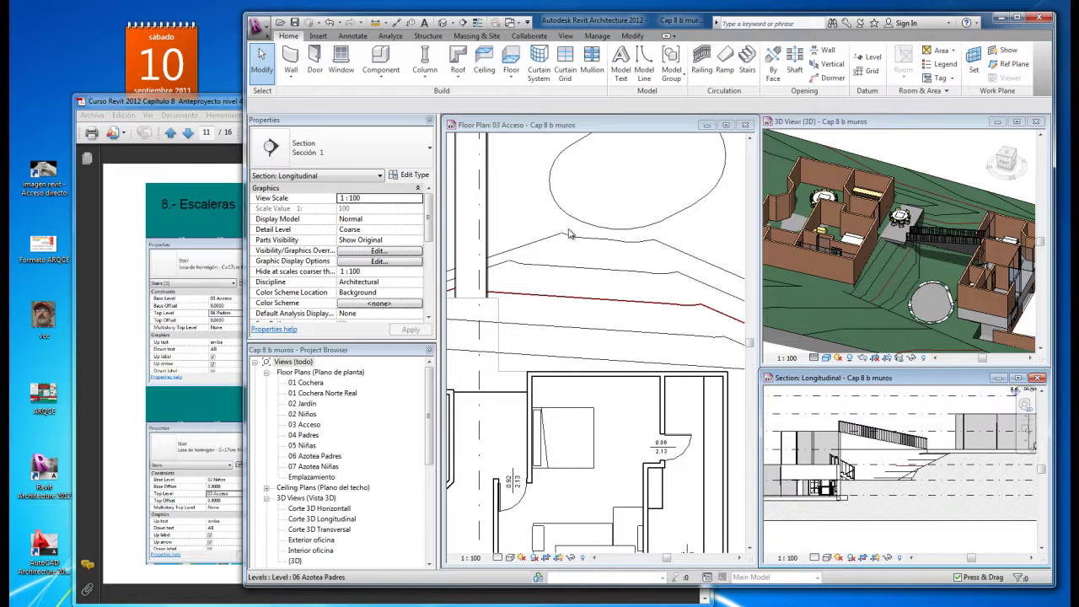
{"action": "left_click", "coordinate": [545, 212]}
{"action": "scroll", "coordinate": [544, 211], "scroll_direction": "down", "scroll_amount": 1}
{"action": "scroll", "coordinate": [580, 362], "scroll_direction": "down", "scroll_amount": 2}
{"action": "scroll", "coordinate": [580, 362], "scroll_direction": "up", "scroll_amount": 1}
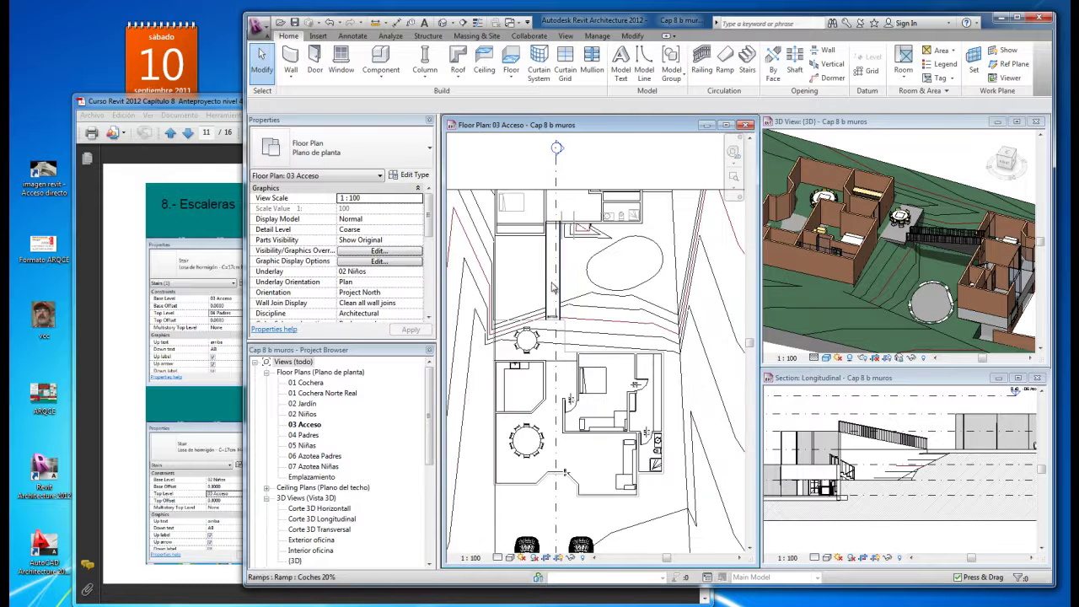
{"action": "scroll", "coordinate": [580, 246], "scroll_direction": "up", "scroll_amount": 1}
{"action": "scroll", "coordinate": [580, 247], "scroll_direction": "up", "scroll_amount": 1}
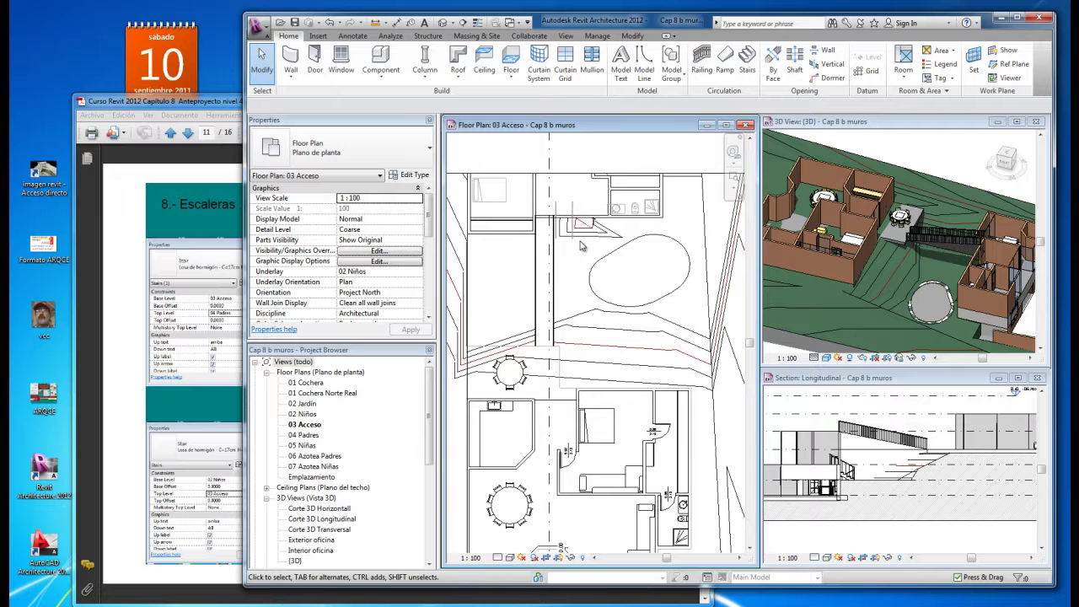
{"action": "mouse_move", "coordinate": [911, 236]}
{"action": "middle_mouse_down", "text": "shift"}
{"action": "mouse_move", "coordinate": [994, 197]}
{"action": "mouse_move", "coordinate": [1015, 201]}
{"action": "middle_mouse_up", "text": "shift"}
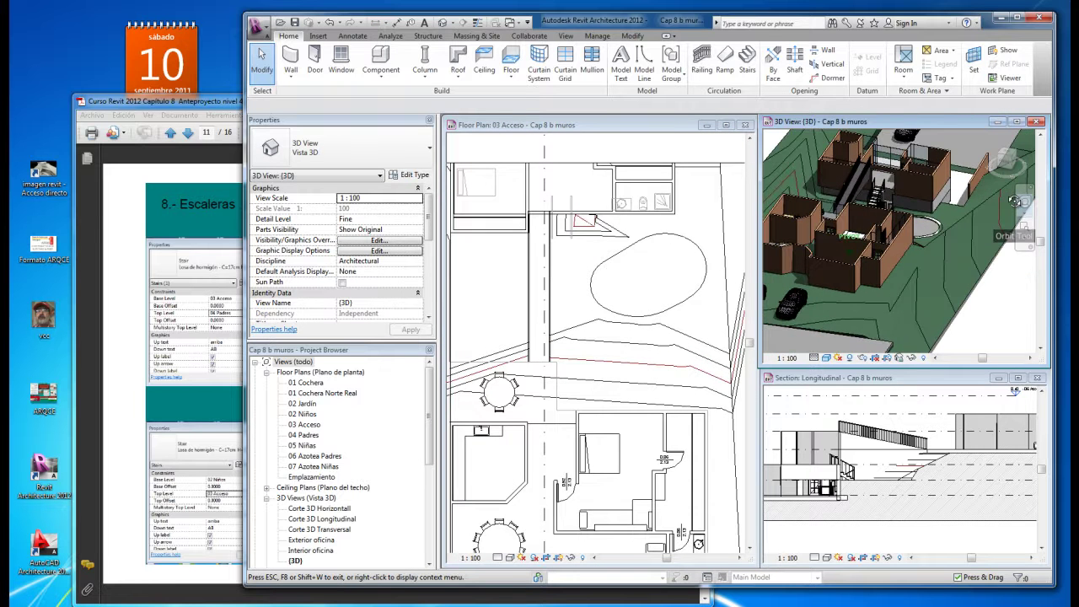
{"action": "left_click", "coordinate": [500, 317]}
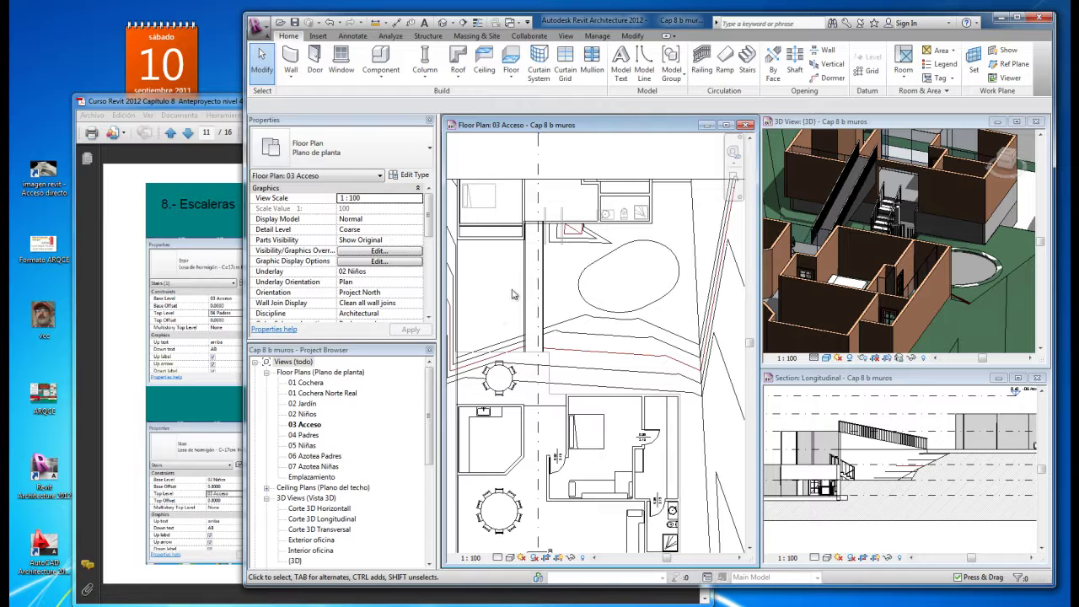
{"action": "scroll", "coordinate": [525, 297], "scroll_direction": "down", "scroll_amount": 2}
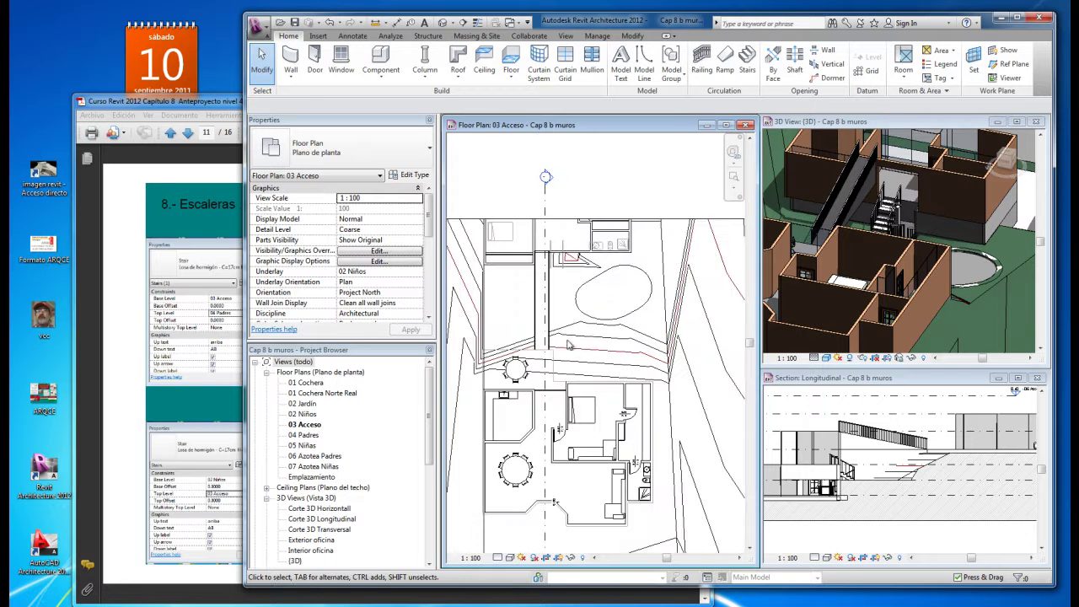
{"action": "left_click", "coordinate": [533, 300]}
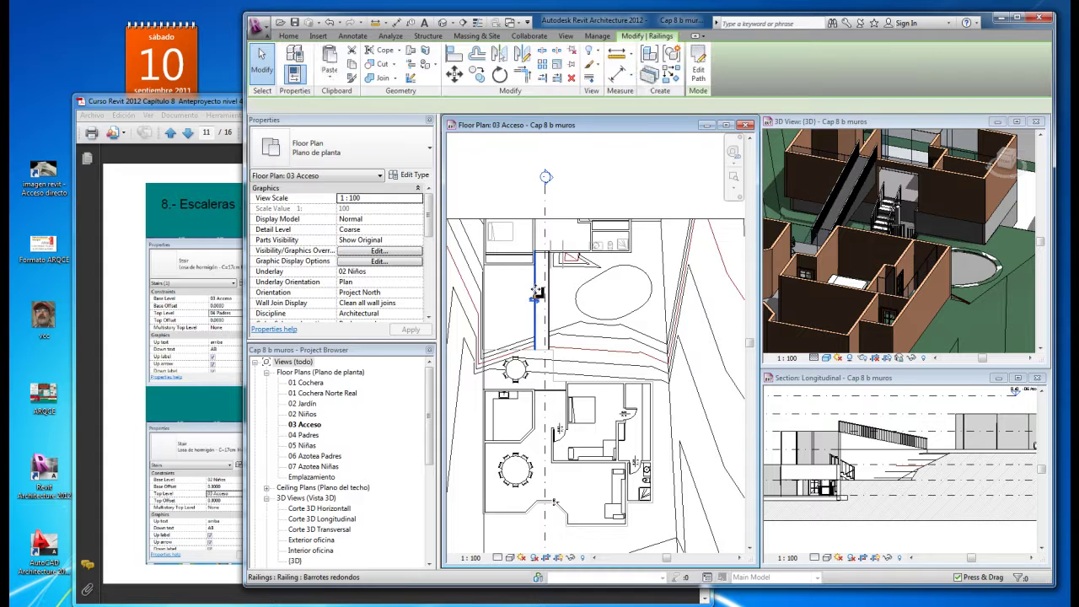
{"action": "scroll", "coordinate": [538, 278], "scroll_direction": "up", "scroll_amount": 1}
{"action": "scroll", "coordinate": [539, 279], "scroll_direction": "up", "scroll_amount": 2}
{"action": "key", "text": "Escape"}
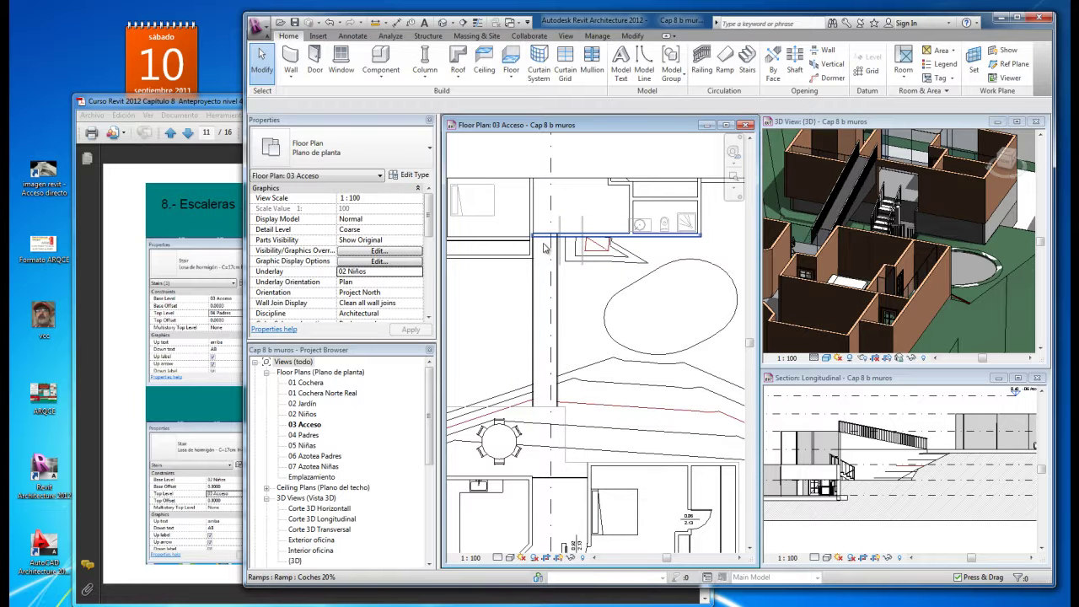
Move the Coches 20% car ramp 0.7000 to the right, closer to the house wall
{"action": "left_click", "coordinate": [549, 256]}
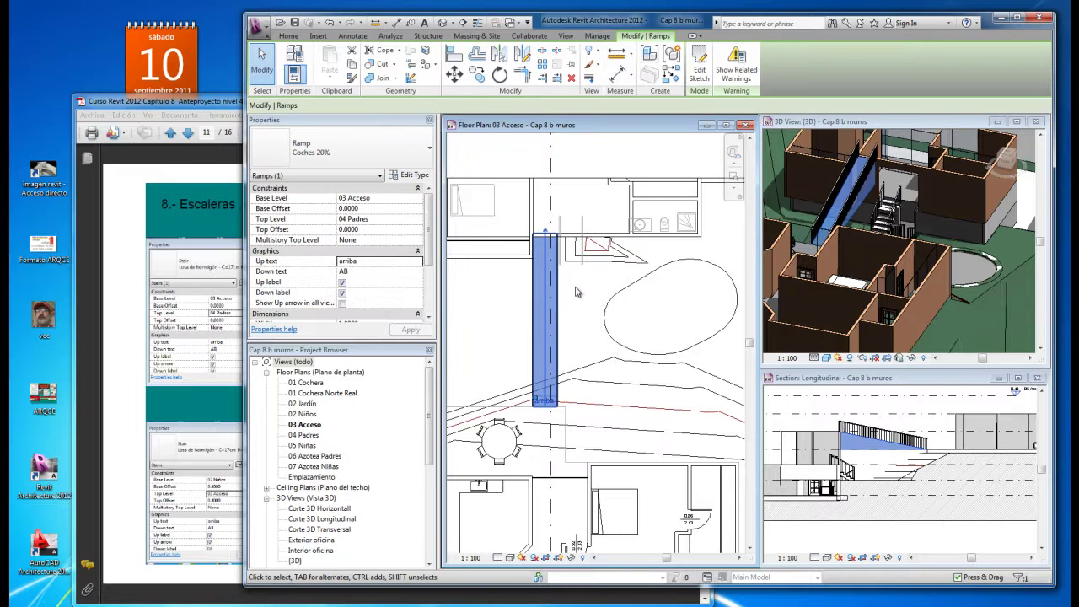
{"action": "left_click", "coordinate": [453, 74]}
{"action": "left_click", "coordinate": [569, 307]}
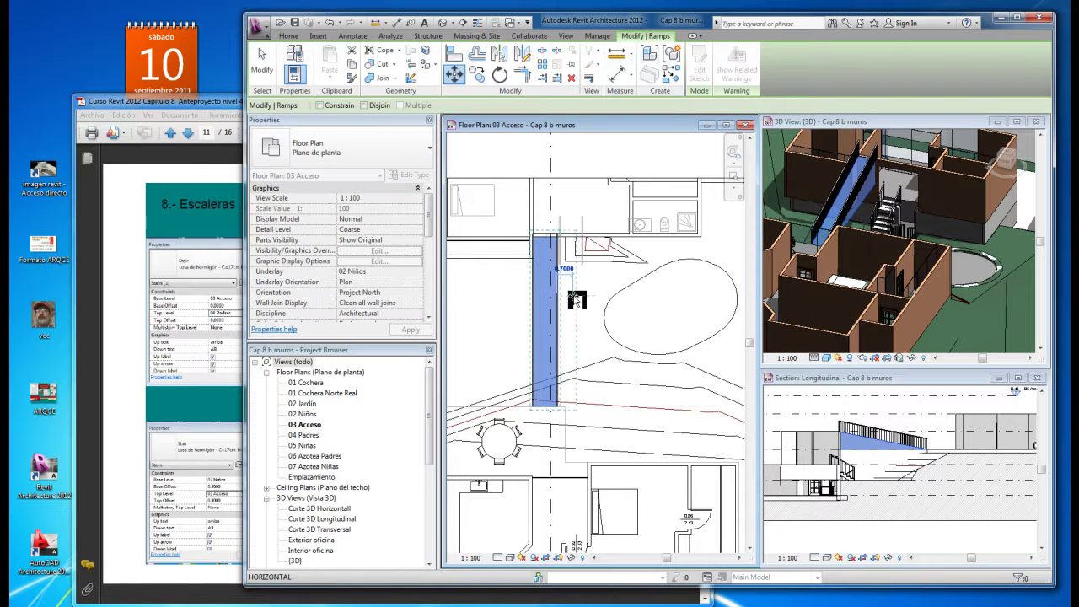
{"action": "left_click", "coordinate": [583, 300]}
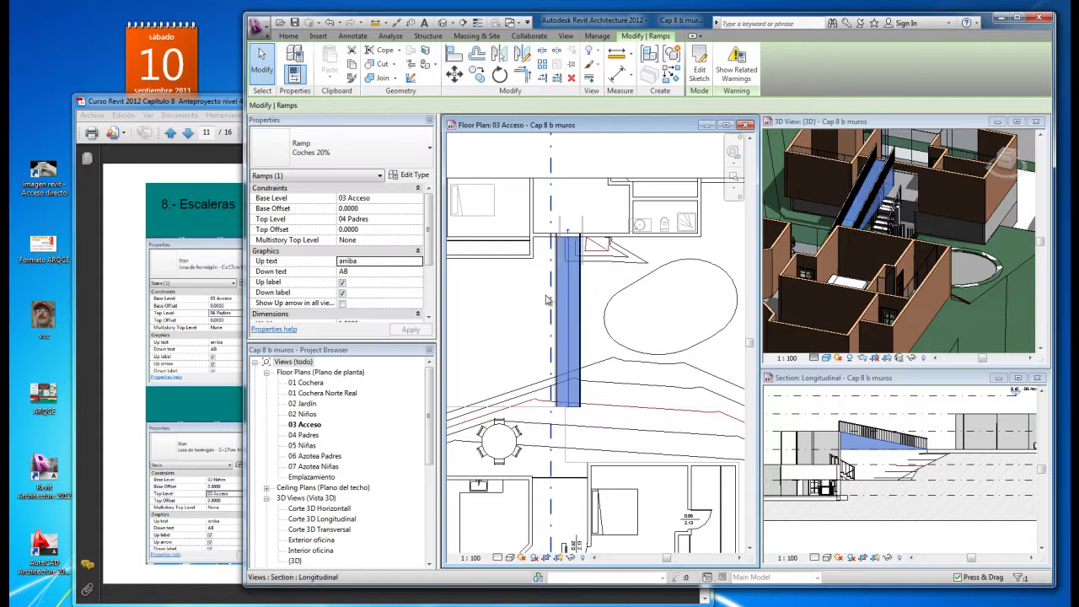
{"action": "left_click", "coordinate": [538, 298]}
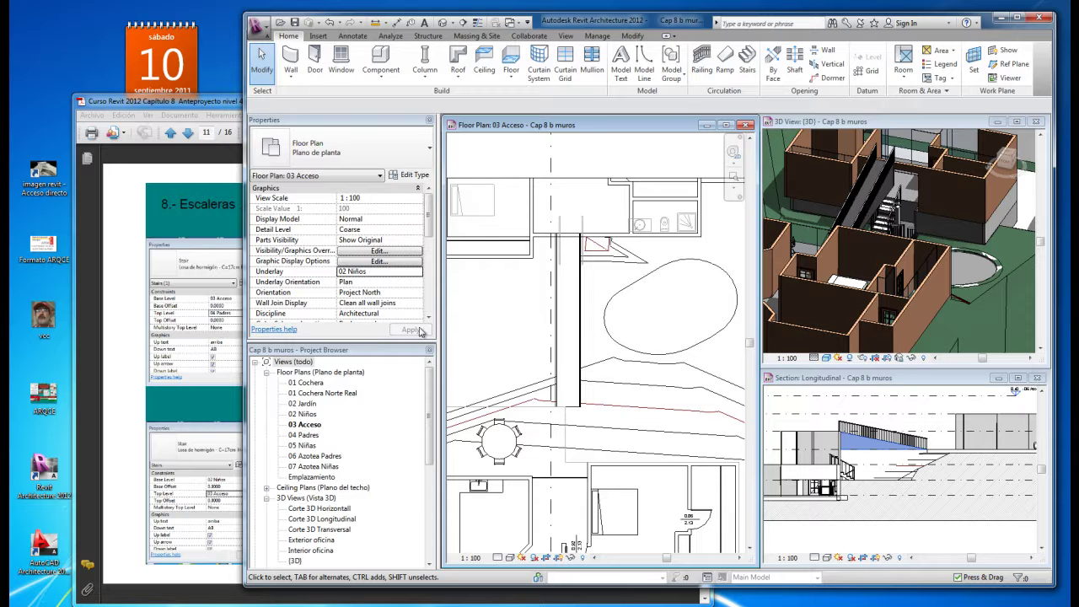
Open the 02 Niños floor plan from the Project Browser and adjust its zoom
{"action": "double_click", "coordinate": [304, 414]}
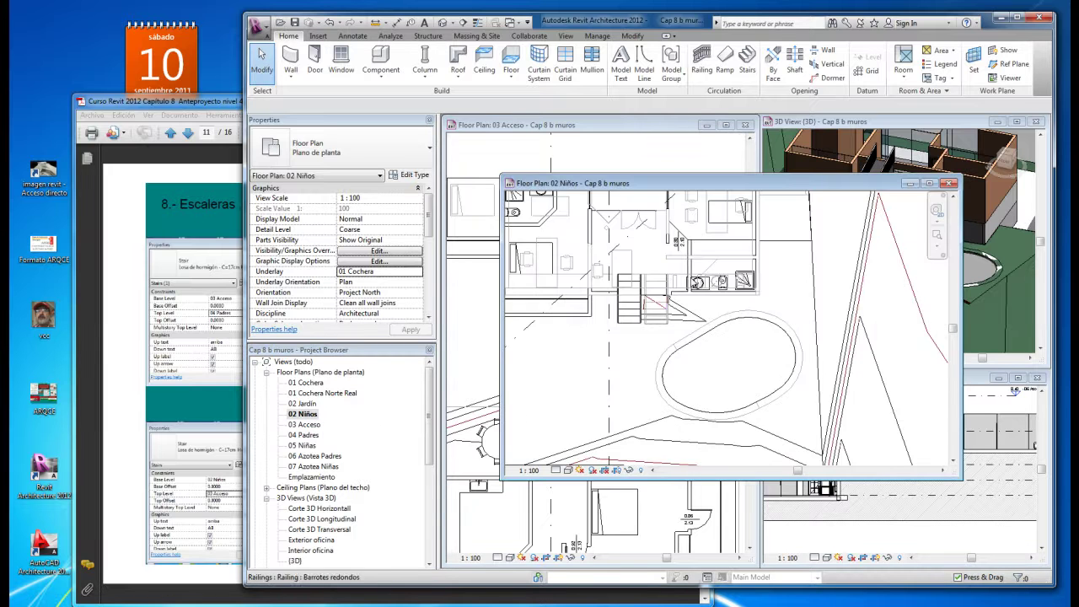
{"action": "scroll", "coordinate": [622, 323], "scroll_direction": "down", "scroll_amount": 2}
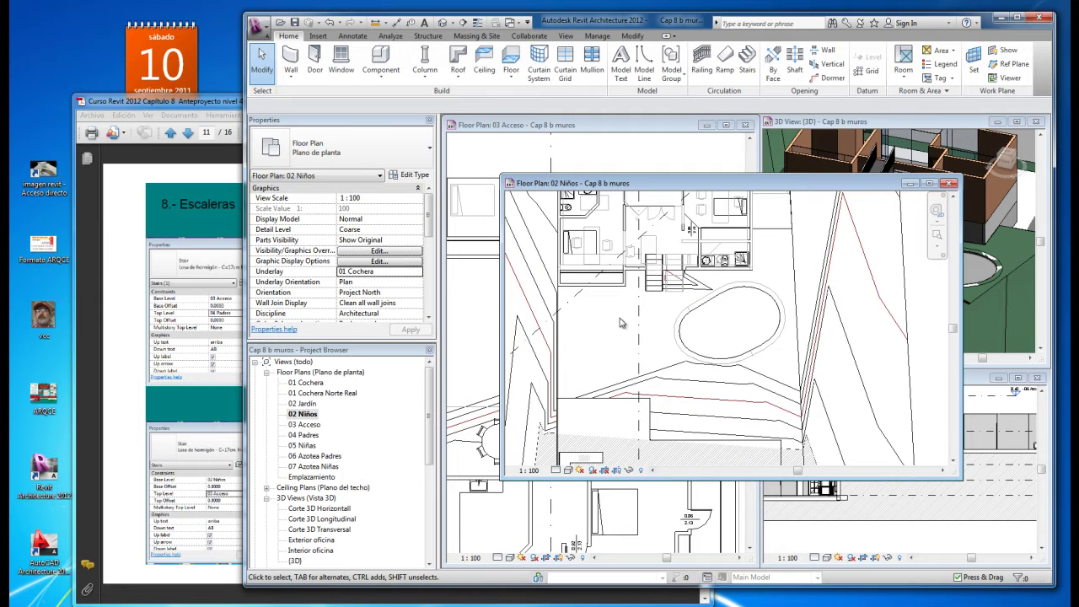
{"action": "scroll", "coordinate": [622, 323], "scroll_direction": "up", "scroll_amount": 1}
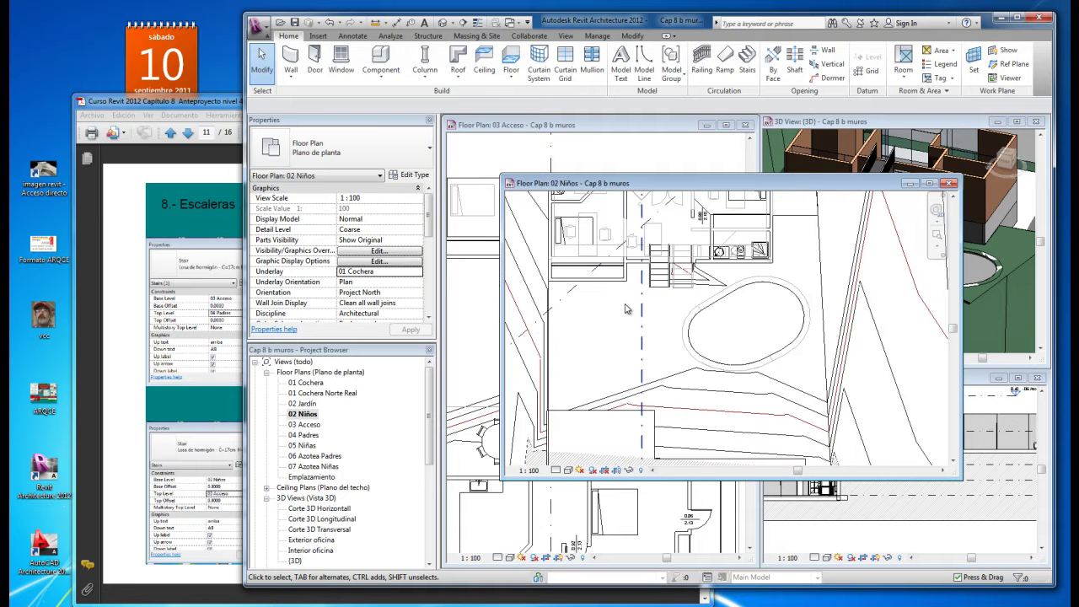
Sketch a ramp run beside the stairs on 02 Niños and finish the second Coches 20% ramp
{"action": "left_click", "coordinate": [724, 68]}
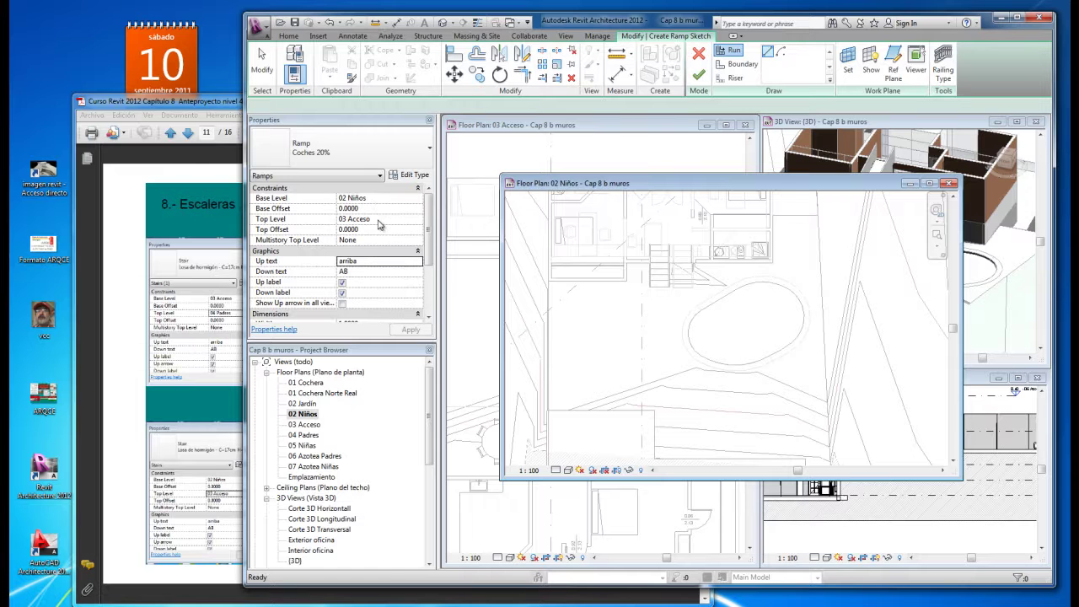
{"action": "left_click", "coordinate": [637, 262]}
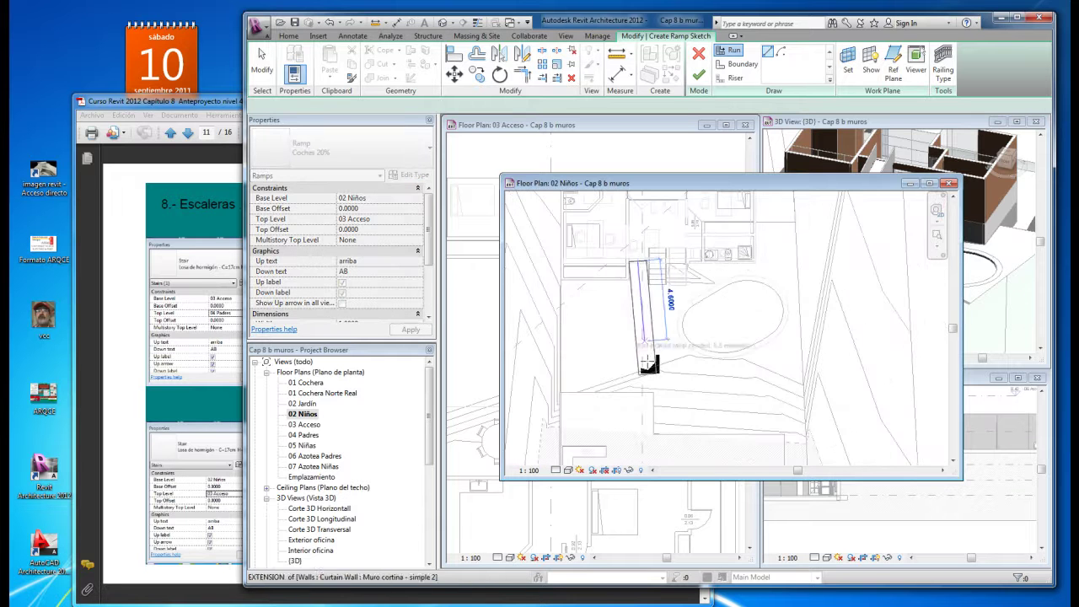
{"action": "left_click", "coordinate": [639, 411]}
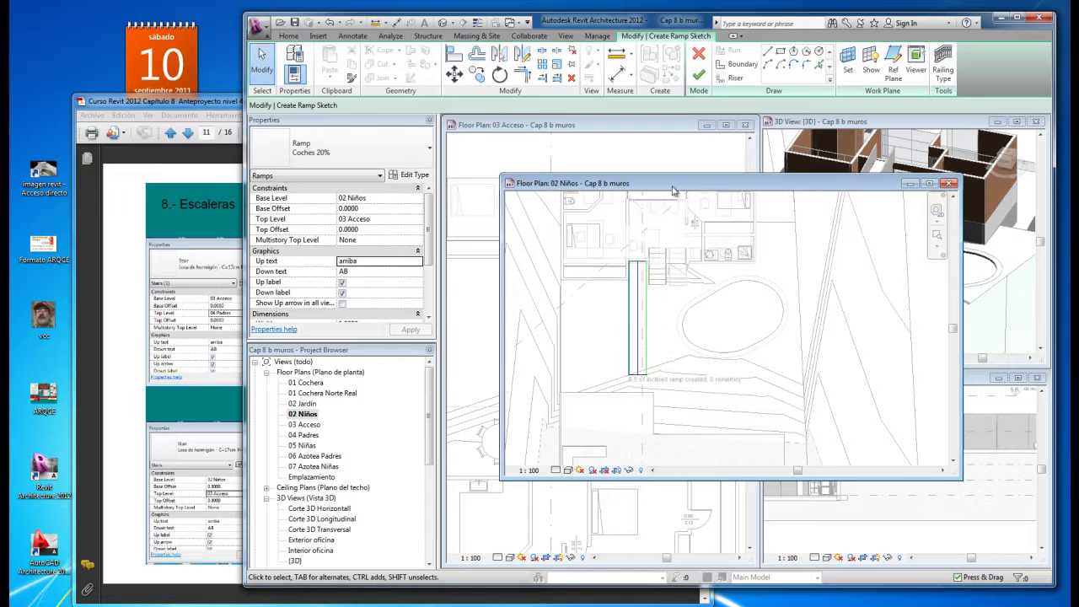
{"action": "left_click", "coordinate": [699, 77]}
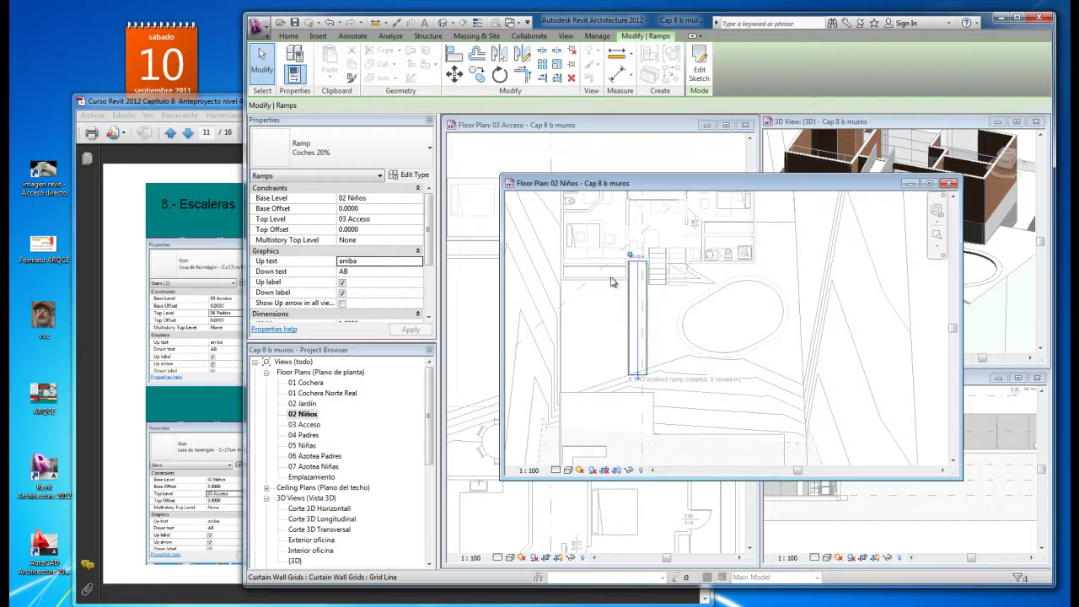
{"action": "left_click", "coordinate": [591, 340]}
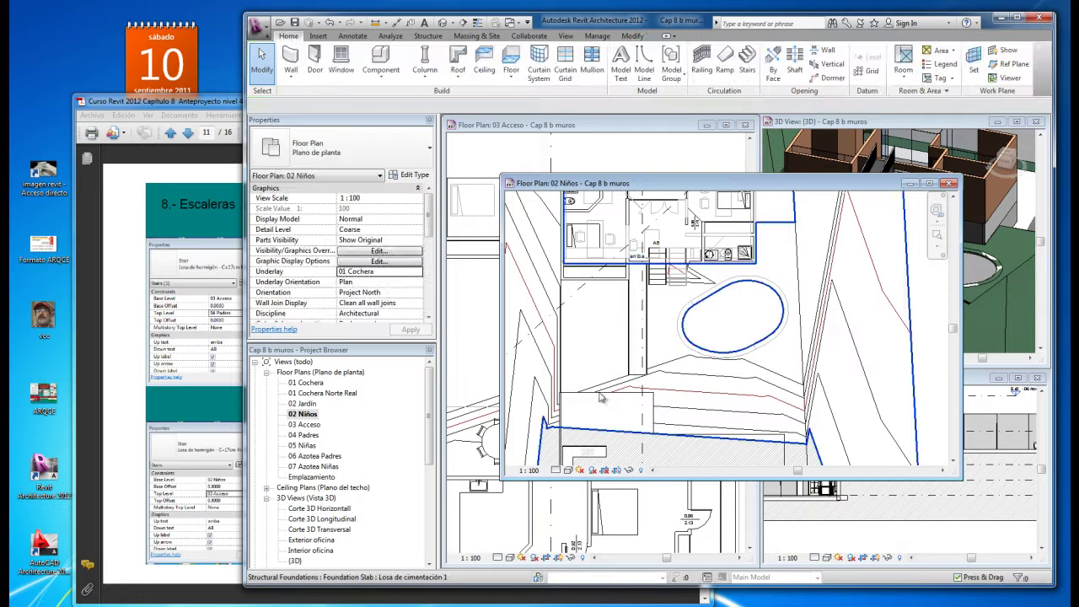
Edit the foundation slab boundary and drag its horizontal edge up to 5.600
{"action": "left_click", "coordinate": [601, 398]}
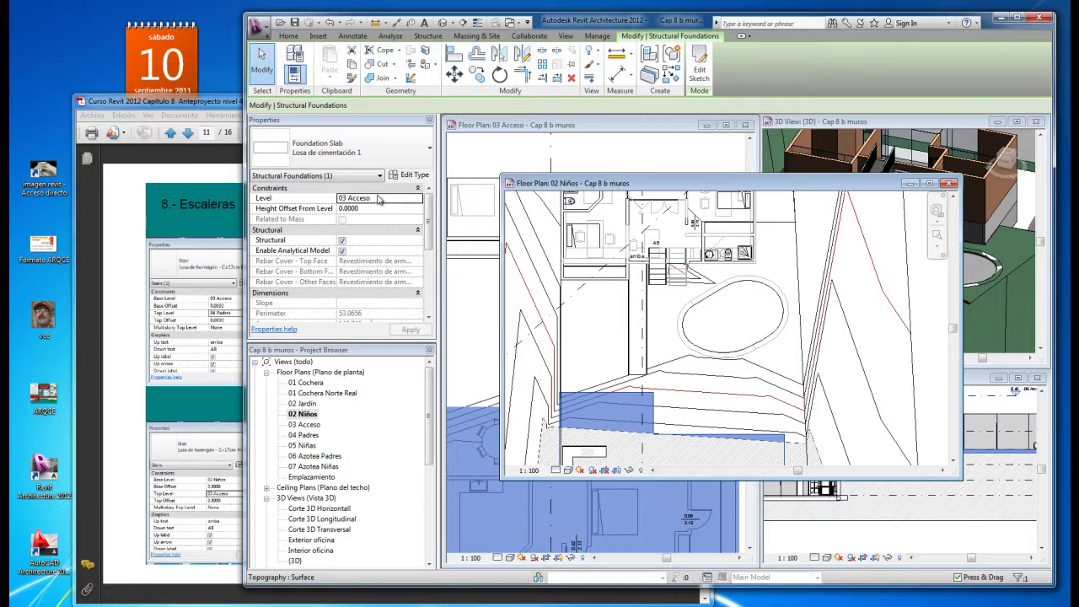
{"action": "left_click", "coordinate": [700, 72]}
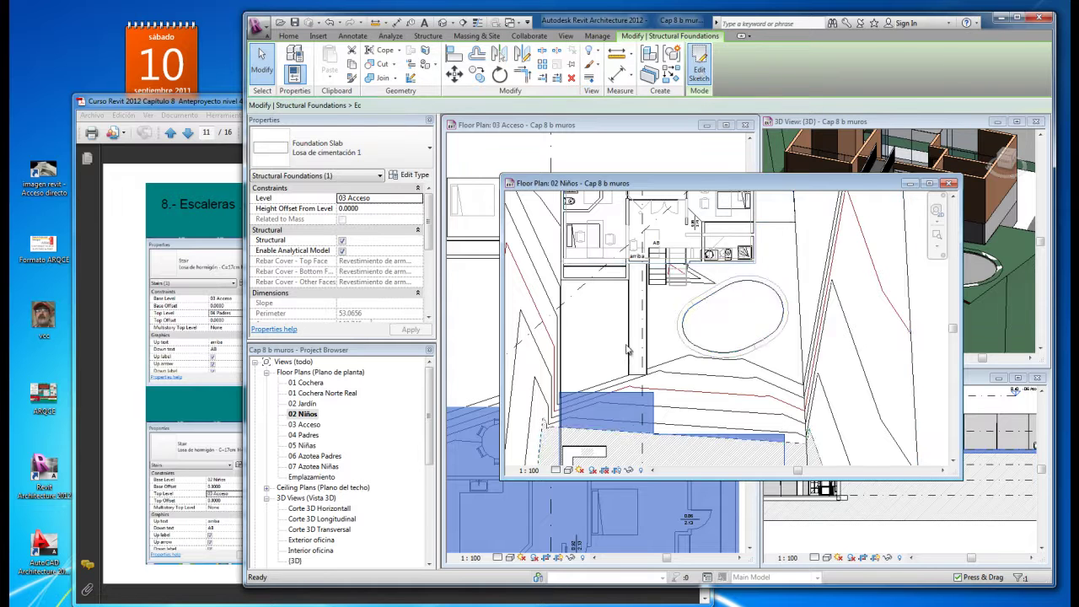
{"action": "left_click", "coordinate": [607, 393]}
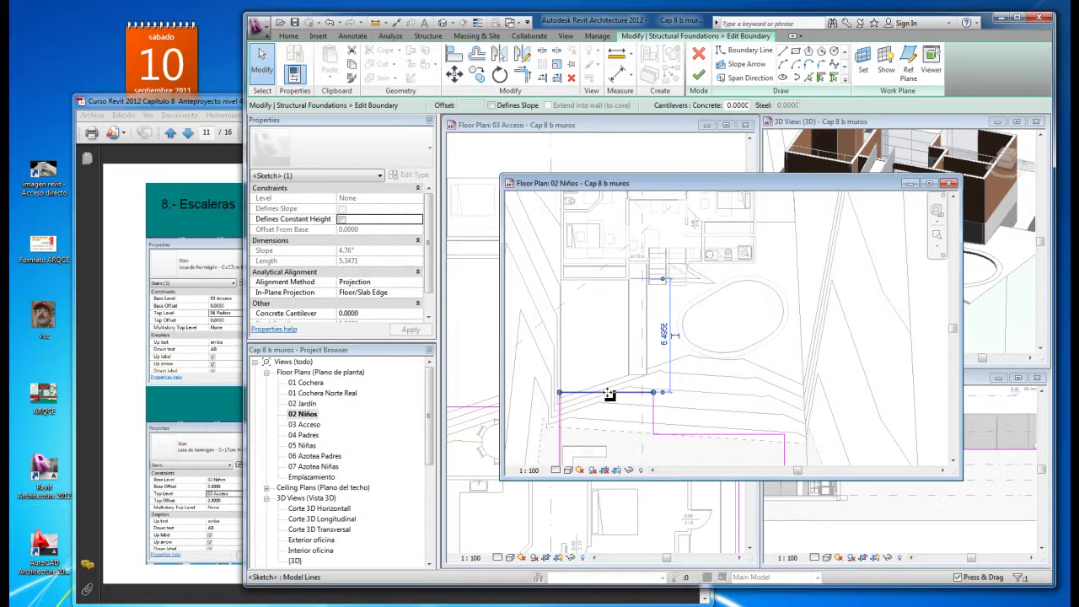
{"action": "left_click_drag", "start_coordinate": [610, 383], "coordinate": [596, 366]}
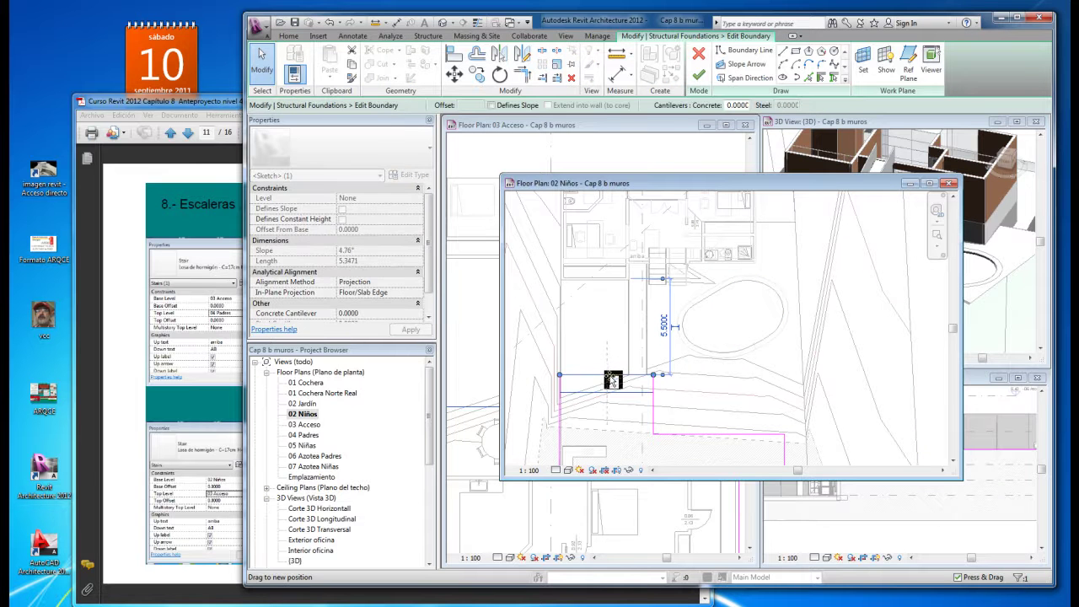
{"action": "scroll", "coordinate": [613, 376], "scroll_direction": "up", "scroll_amount": 2}
{"action": "scroll", "coordinate": [614, 375], "scroll_direction": "up", "scroll_amount": 2}
{"action": "left_click", "coordinate": [572, 235]}
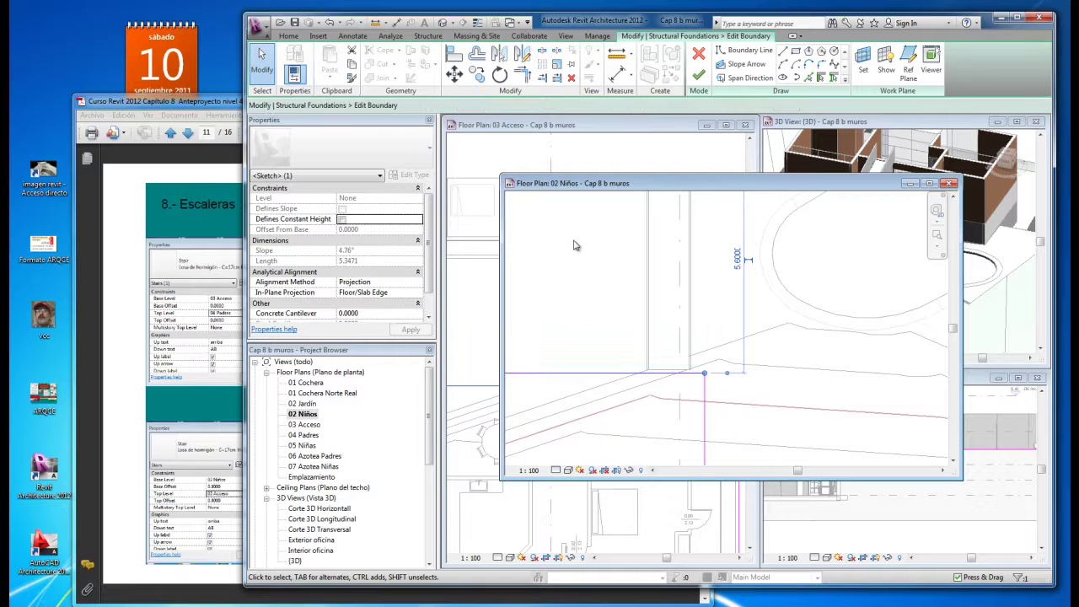
Align the slab edge to its reference and finish the boundary, giving a 55.0188 perimeter
{"action": "left_click", "coordinate": [454, 54]}
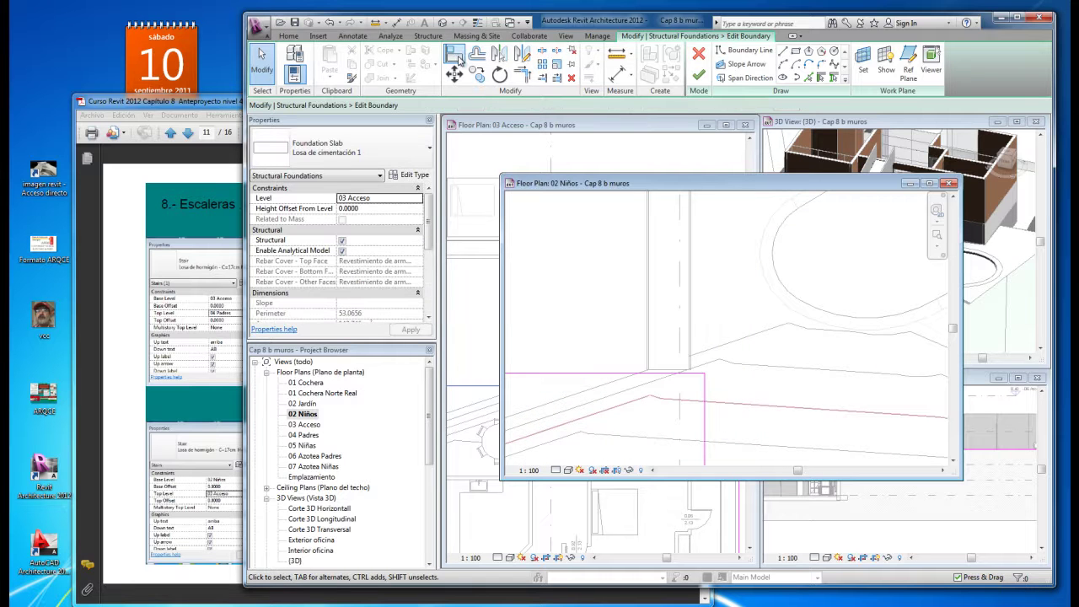
{"action": "left_click", "coordinate": [666, 374]}
{"action": "left_click", "coordinate": [631, 377]}
{"action": "scroll", "coordinate": [602, 379], "scroll_direction": "down", "scroll_amount": 2}
{"action": "key", "text": "Escape"}
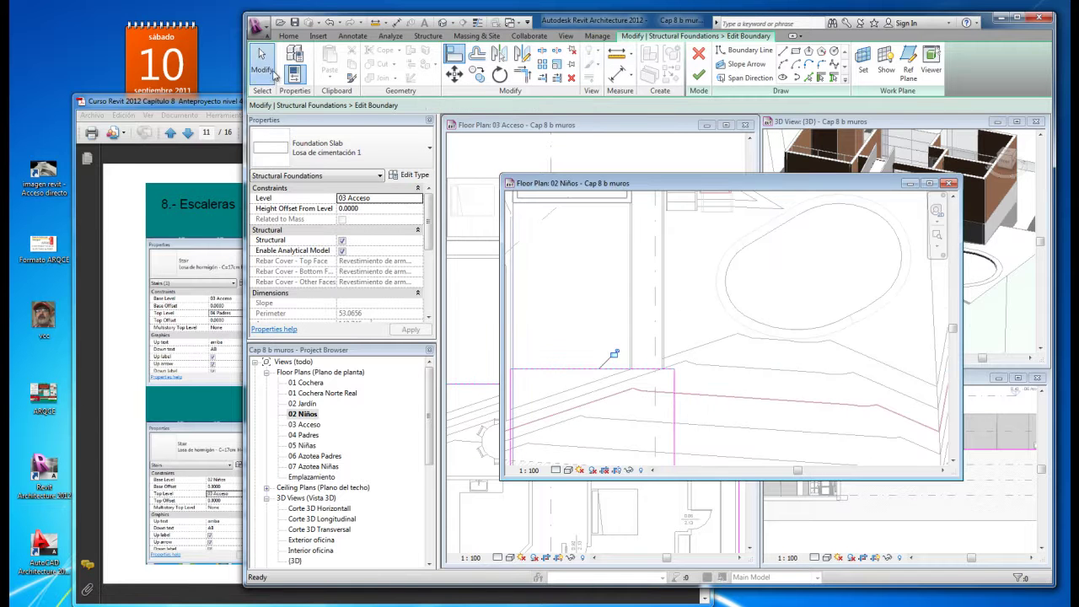
{"action": "left_click", "coordinate": [698, 74]}
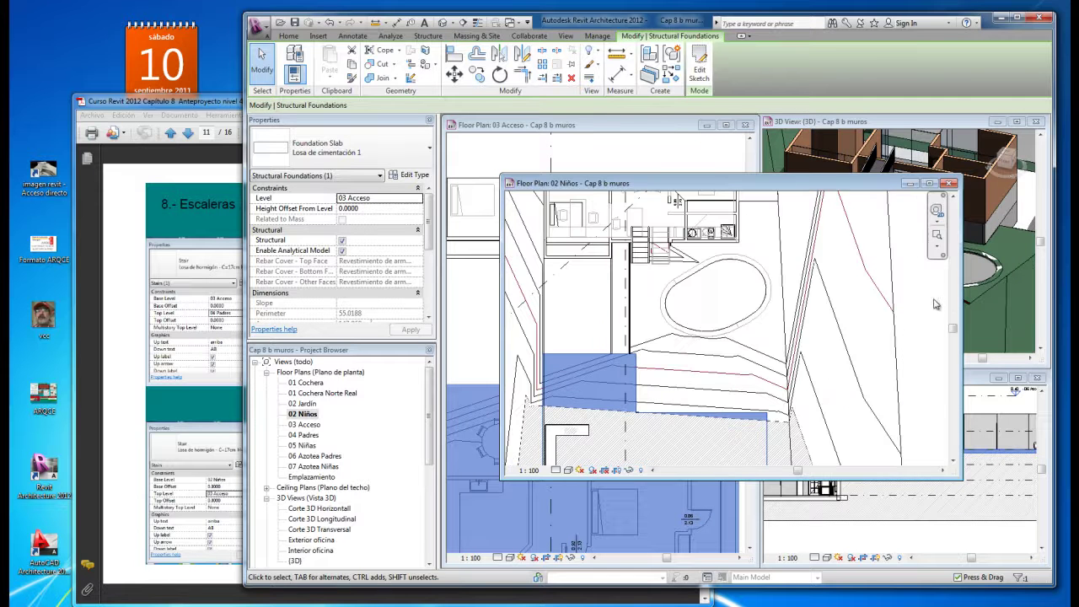
Orbit the 3D view to look down on the house and both ramps, then enlarge the 02 Niños window
{"action": "left_click", "coordinate": [992, 308]}
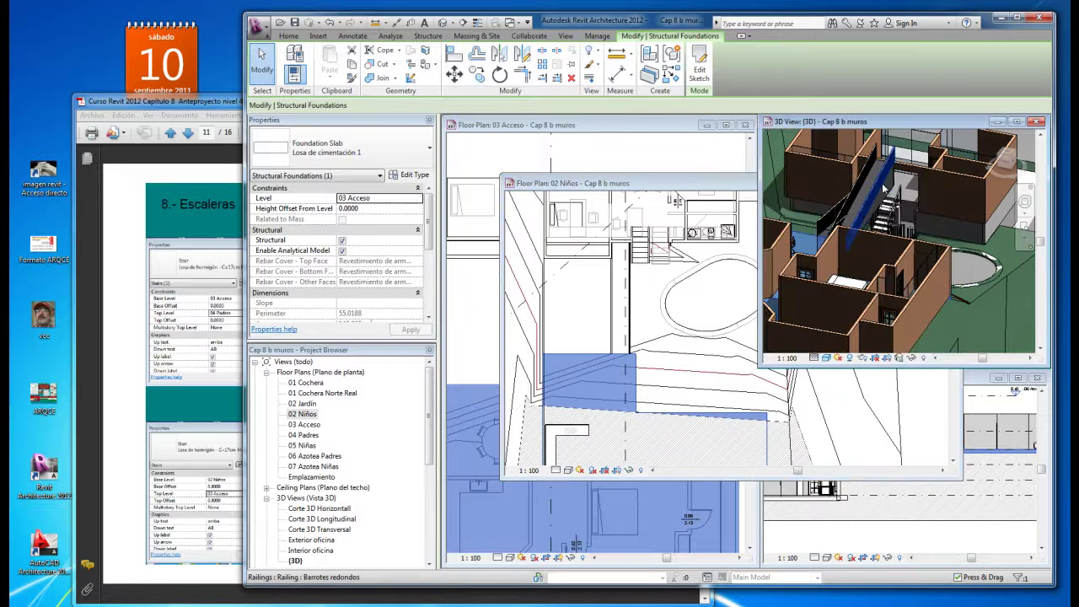
{"action": "scroll", "coordinate": [912, 196], "scroll_direction": "up", "scroll_amount": 2}
{"action": "scroll", "coordinate": [913, 196], "scroll_direction": "up", "scroll_amount": 2}
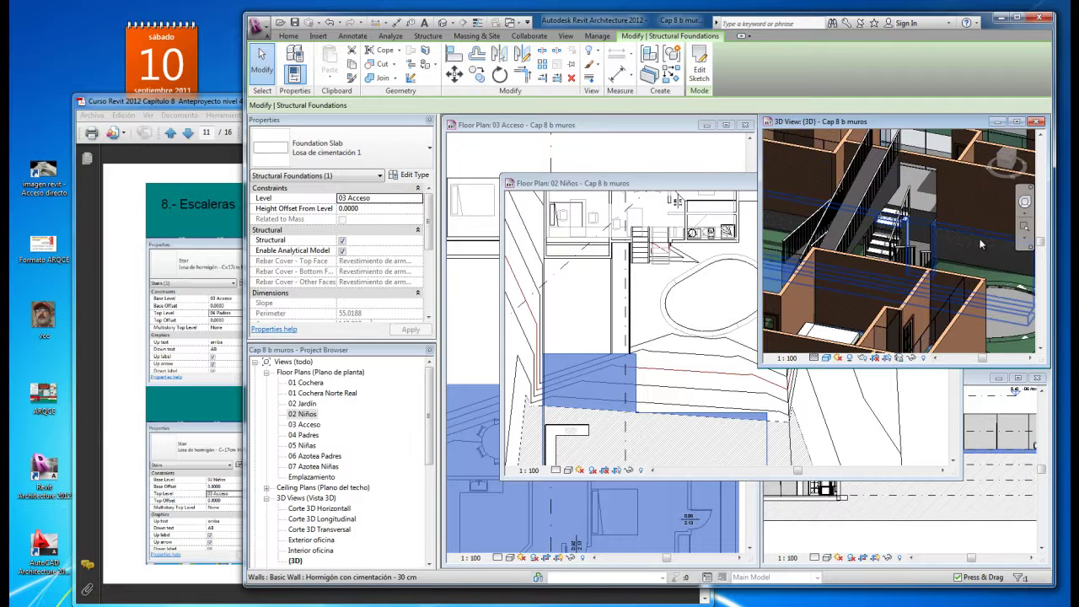
{"action": "middle_click_drag", "start_coordinate": [913, 196], "coordinate": [919, 217], "text": "shift"}
{"action": "key", "text": "shift+w"}
{"action": "mouse_move", "coordinate": [919, 218]}
{"action": "left_mouse_down"}
{"action": "mouse_move", "coordinate": [989, 239]}
{"action": "mouse_move", "coordinate": [822, 274]}
{"action": "left_mouse_up"}
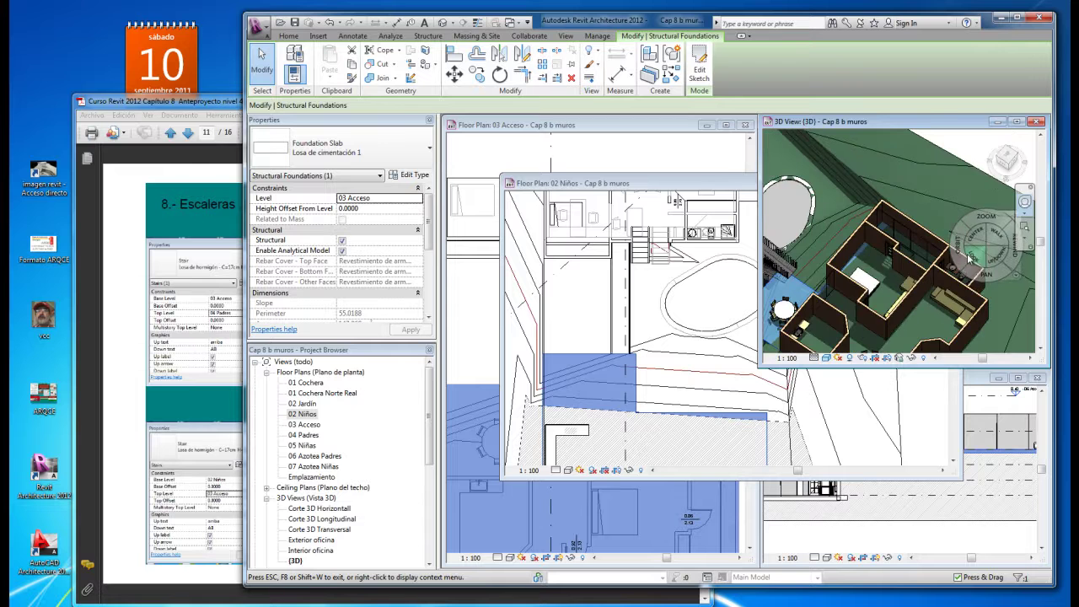
{"action": "scroll", "coordinate": [822, 274], "scroll_direction": "up", "scroll_amount": 3}
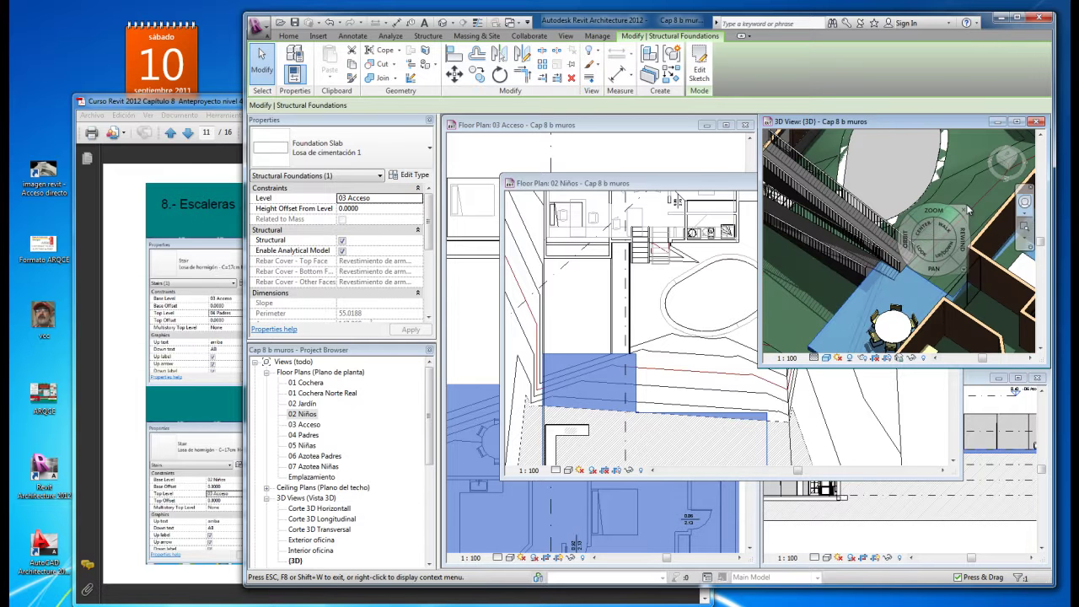
{"action": "key", "text": "Escape"}
{"action": "key", "text": "Escape"}
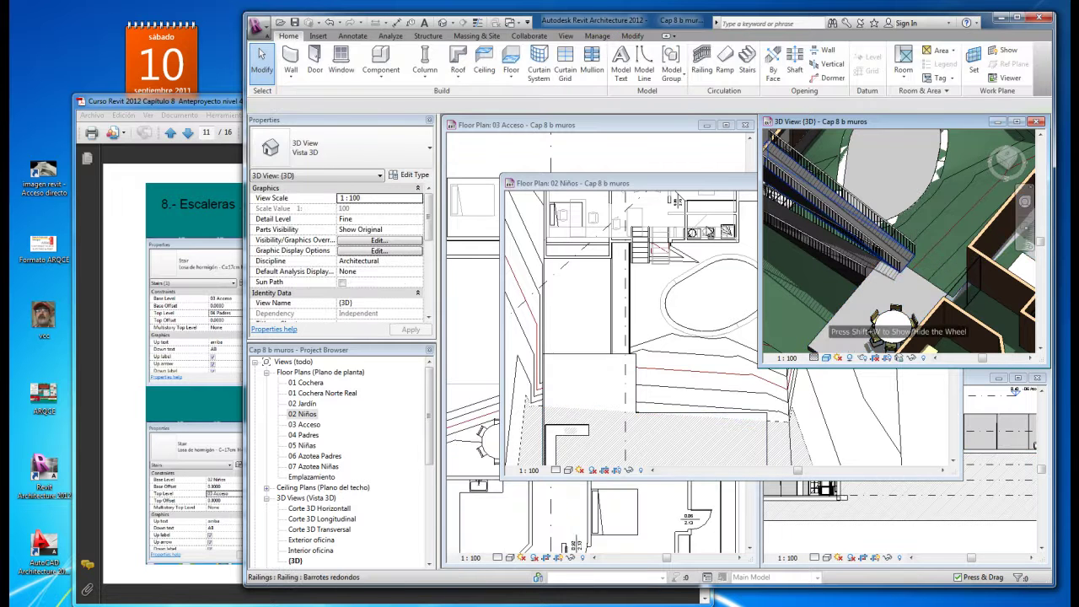
{"action": "double_click", "coordinate": [656, 184]}
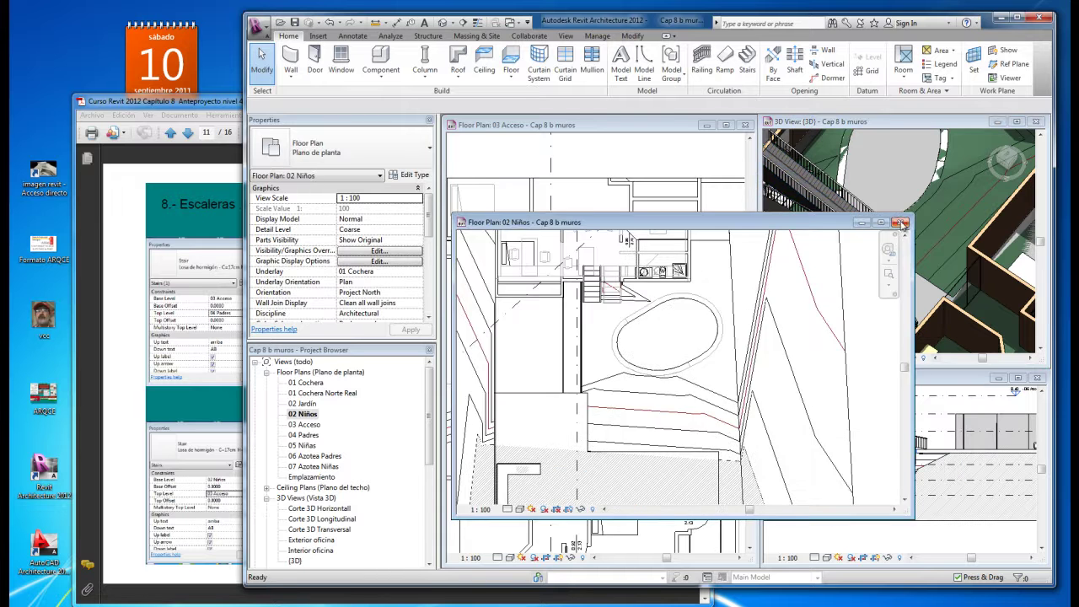
Tile the views (WT), then edit the slab boundary and shift its vertical edge right
{"action": "key", "text": "w"}
{"action": "key", "text": "t"}
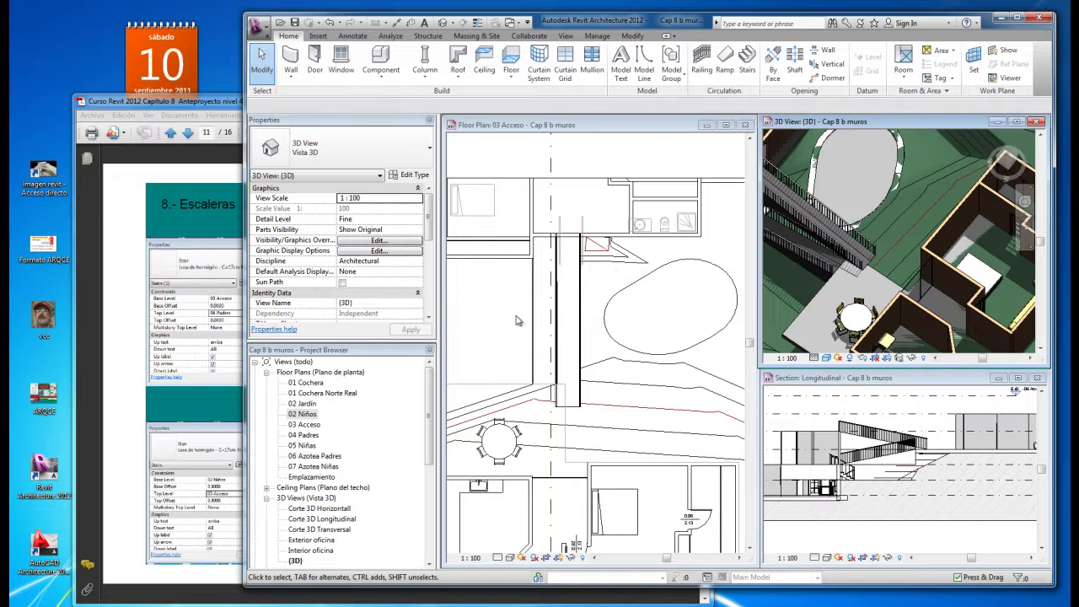
{"action": "left_click", "coordinate": [491, 312]}
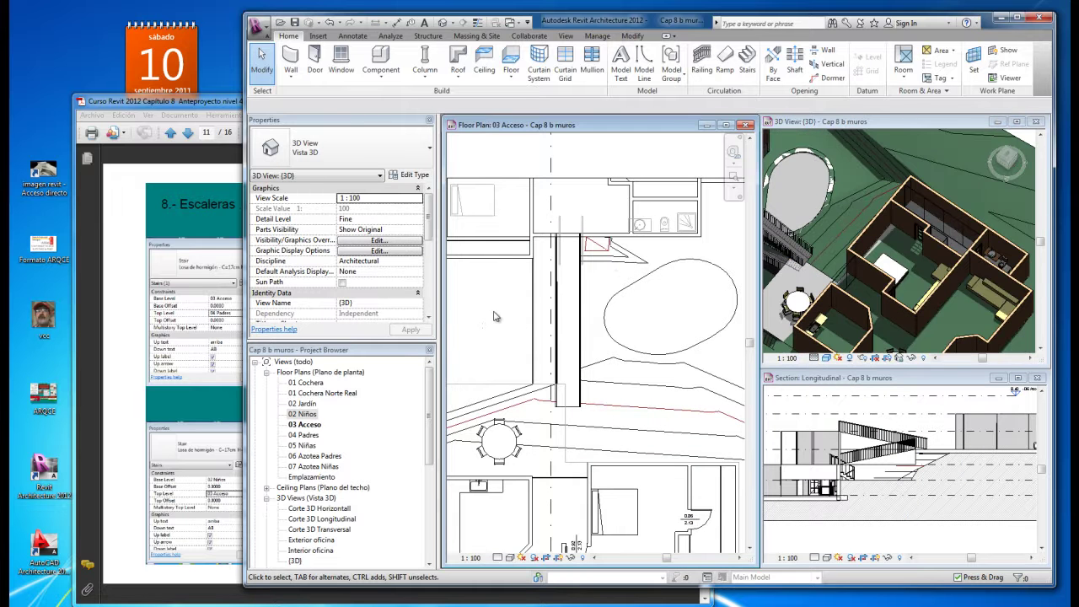
{"action": "left_click", "coordinate": [491, 386]}
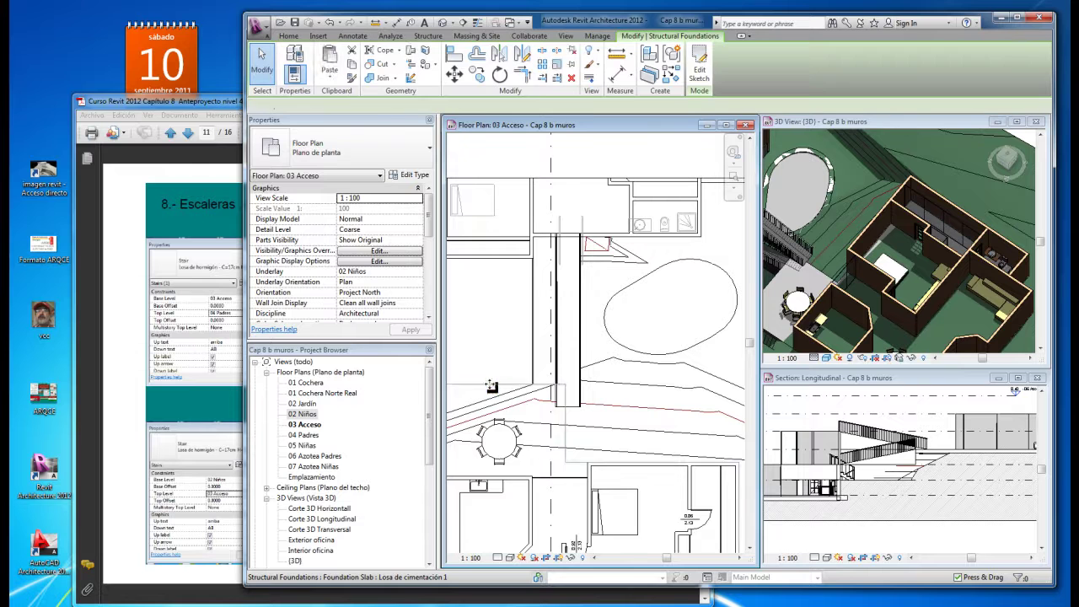
{"action": "left_click", "coordinate": [699, 67]}
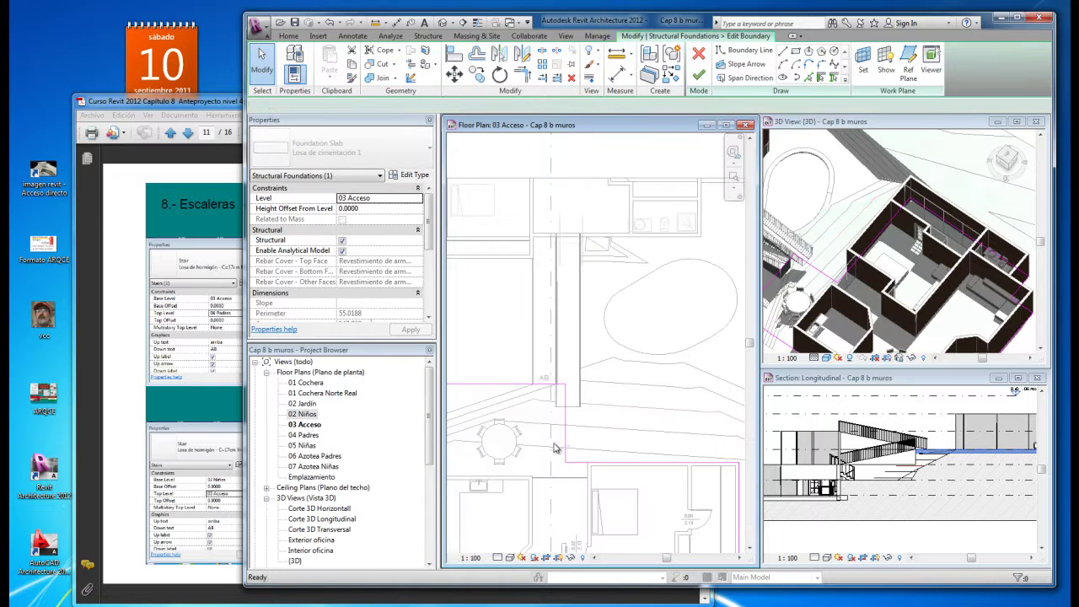
{"action": "left_click", "coordinate": [567, 432]}
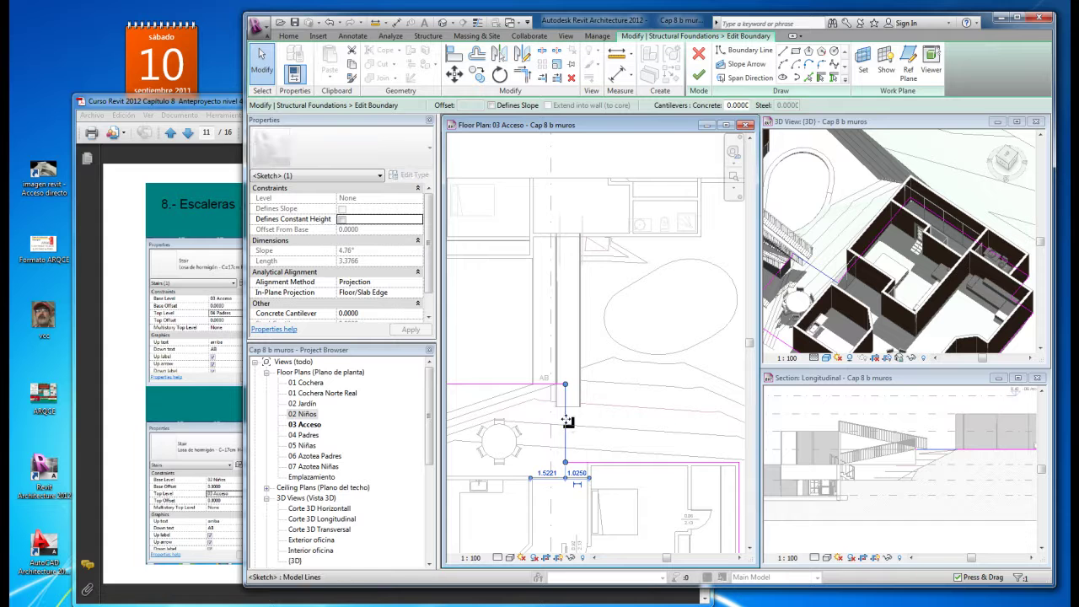
{"action": "left_click_drag", "start_coordinate": [566, 429], "coordinate": [589, 428]}
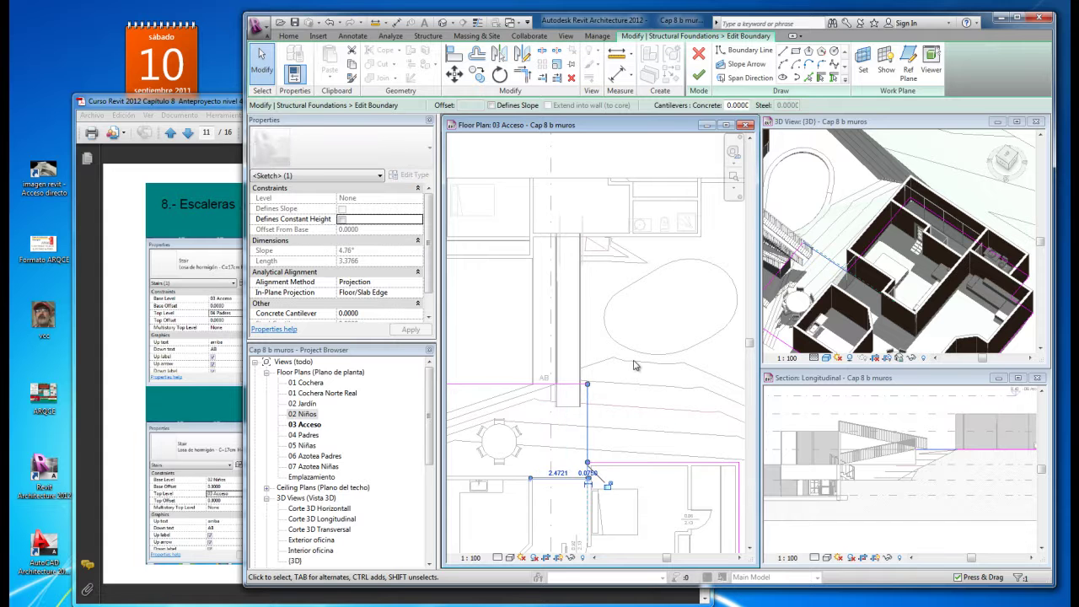
{"action": "key", "text": "Escape"}
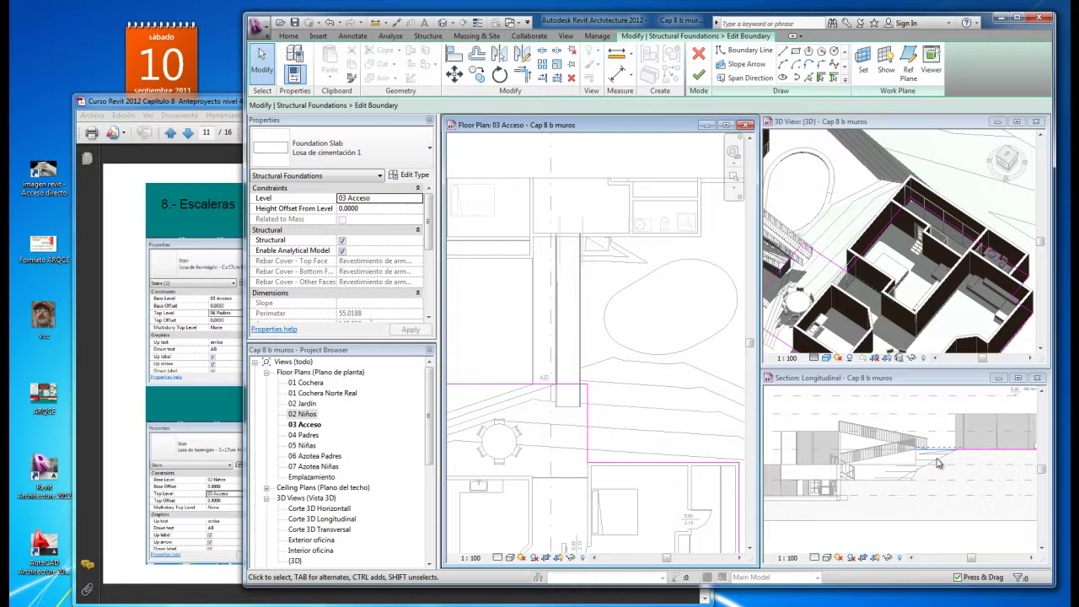
Extend a vertical slab boundary line to 2.3000 on the 03 Acceso plan
{"action": "scroll", "coordinate": [938, 463], "scroll_direction": "up", "scroll_amount": 5}
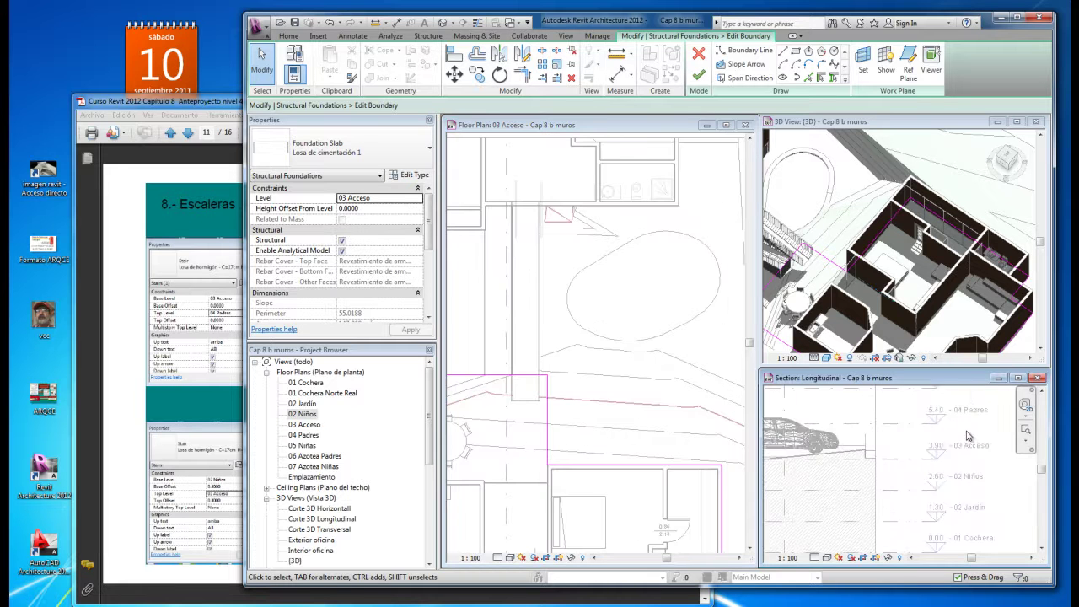
{"action": "scroll", "coordinate": [946, 440], "scroll_direction": "up", "scroll_amount": 2}
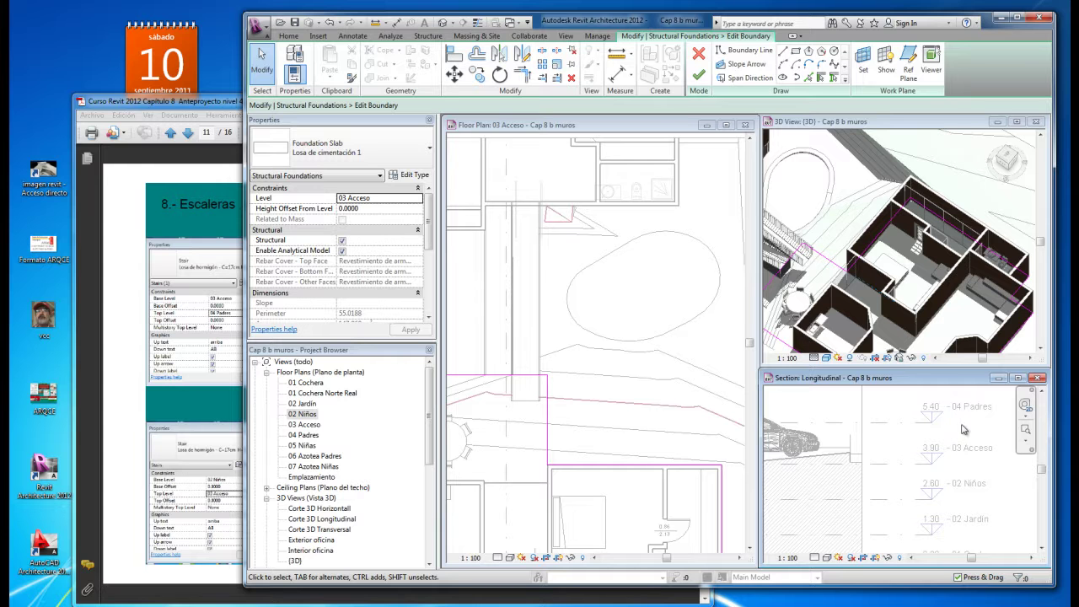
{"action": "left_click", "coordinate": [715, 209]}
{"action": "scroll", "coordinate": [653, 371], "scroll_direction": "down", "scroll_amount": 2}
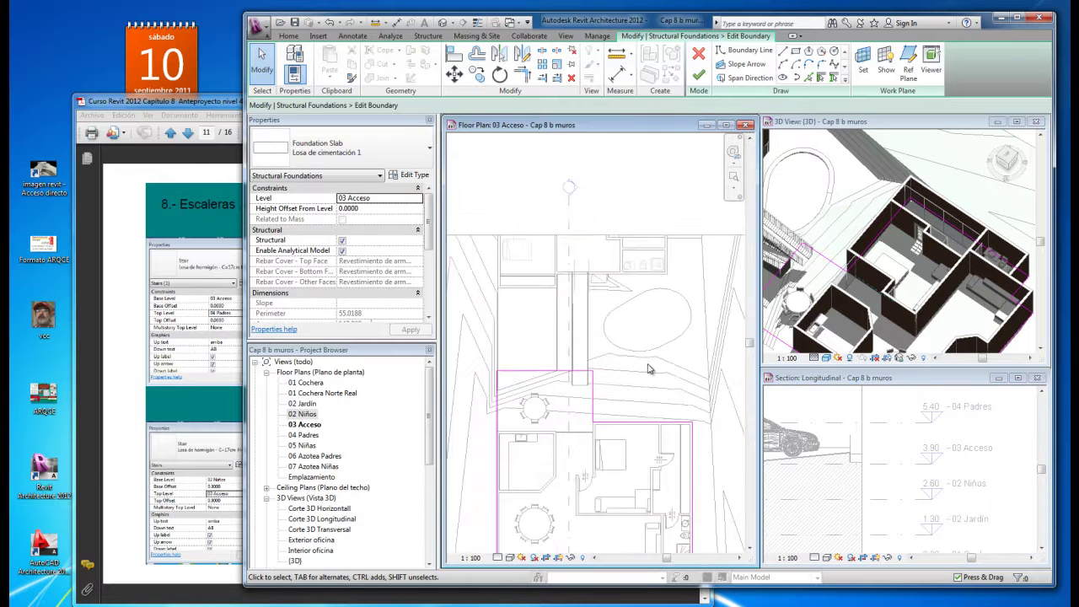
{"action": "scroll", "coordinate": [582, 380], "scroll_direction": "up", "scroll_amount": 2}
{"action": "scroll", "coordinate": [590, 381], "scroll_direction": "up", "scroll_amount": 1}
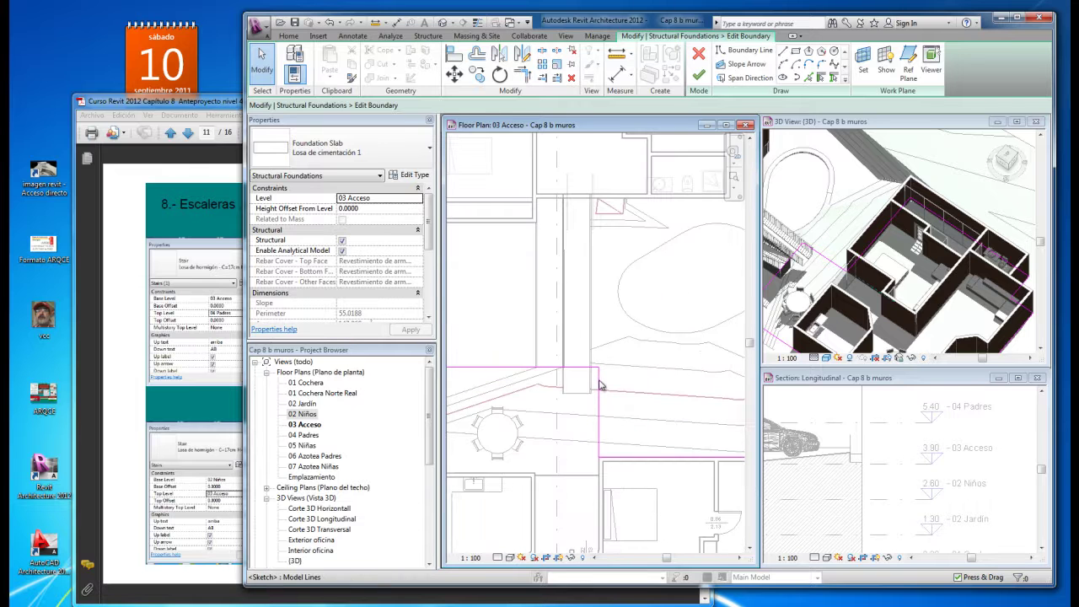
{"action": "left_click", "coordinate": [598, 381]}
{"action": "mouse_move", "coordinate": [598, 371]}
{"action": "left_mouse_down"}
{"action": "mouse_move", "coordinate": [600, 396]}
{"action": "mouse_move", "coordinate": [562, 368]}
{"action": "left_mouse_up"}
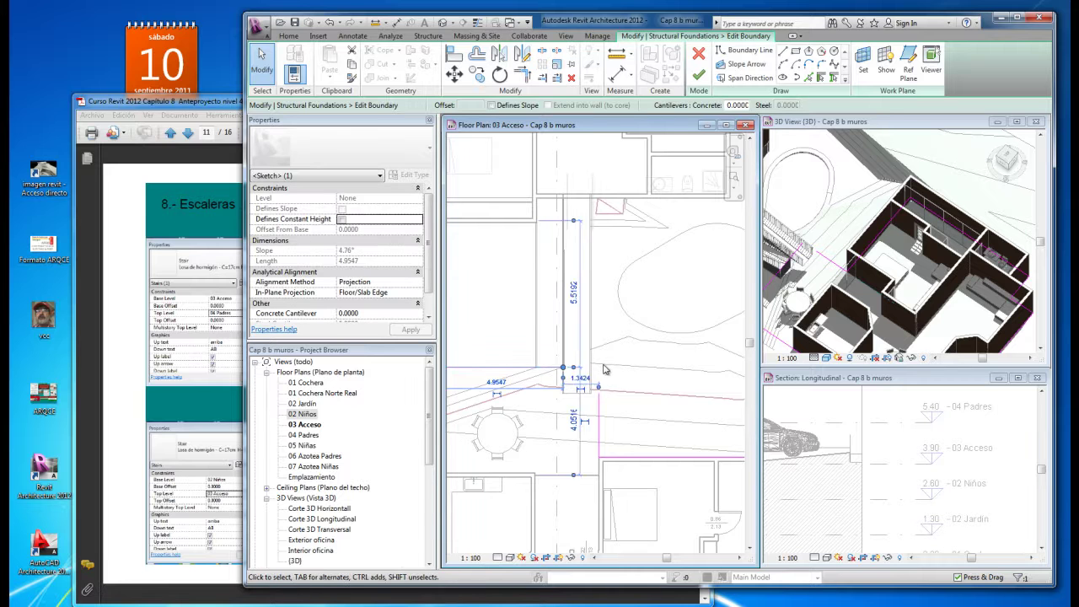
{"action": "left_click", "coordinate": [613, 305]}
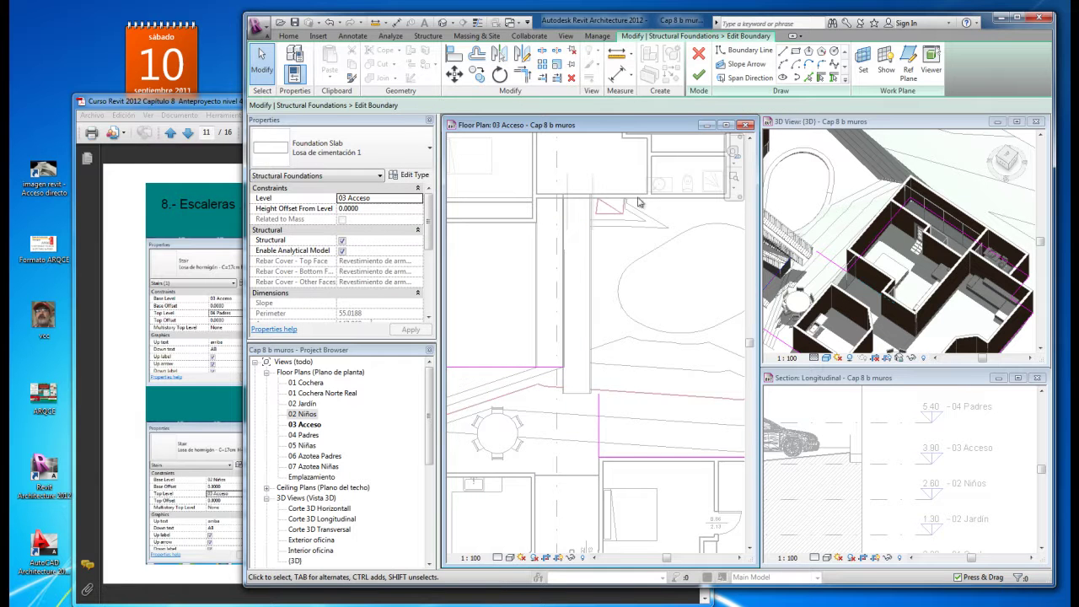
Add a new boundary line from that endpoint and finish the stepped slab edge
{"action": "left_click", "coordinate": [783, 51]}
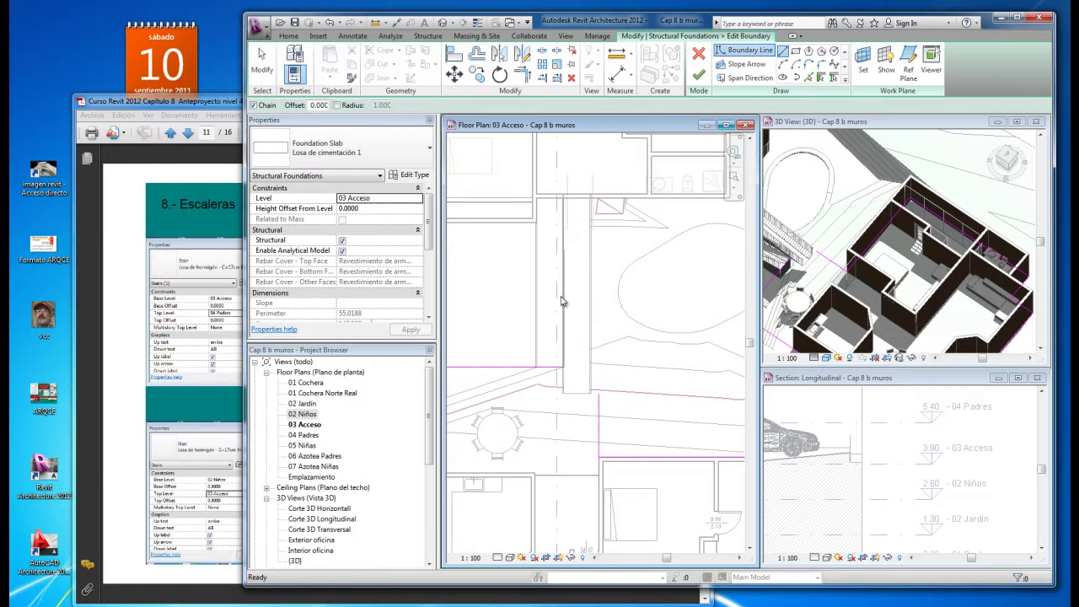
{"action": "left_click", "coordinate": [562, 369]}
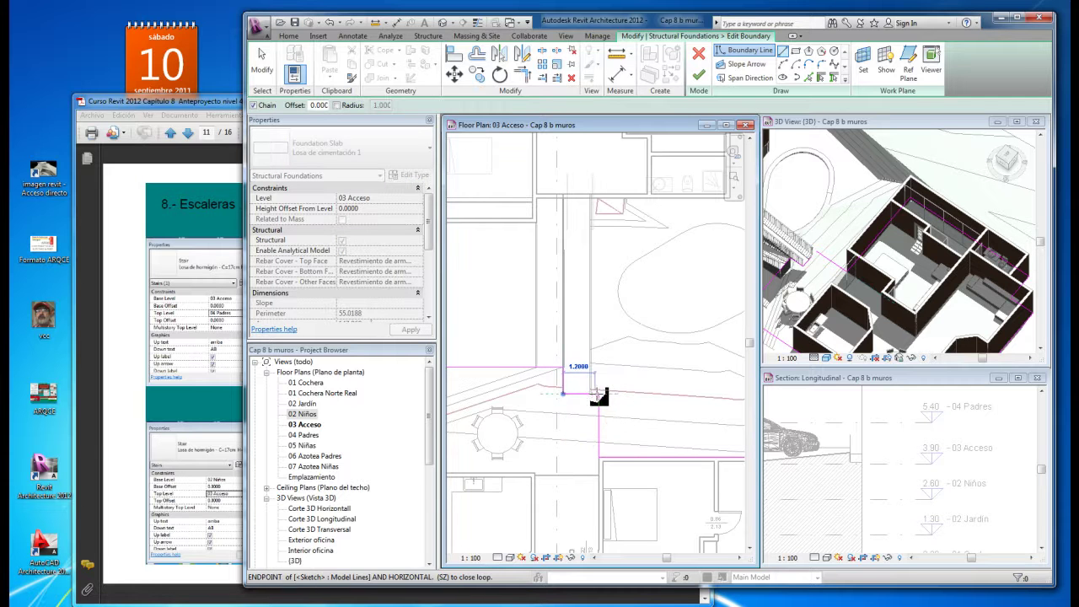
{"action": "scroll", "coordinate": [586, 382], "scroll_direction": "down", "scroll_amount": 2}
{"action": "key", "text": "Escape"}
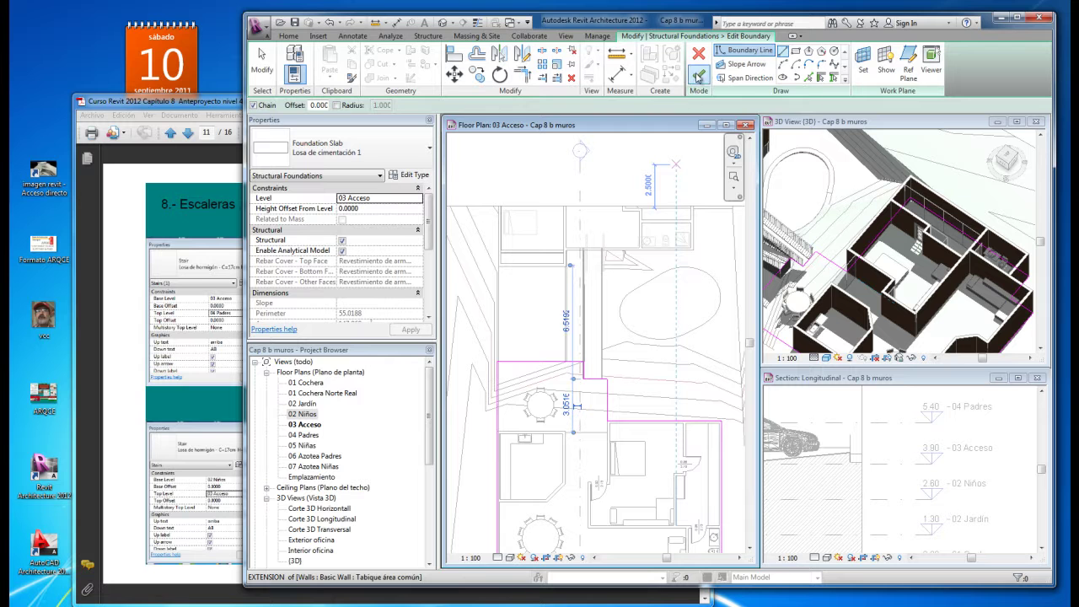
{"action": "left_click", "coordinate": [700, 77]}
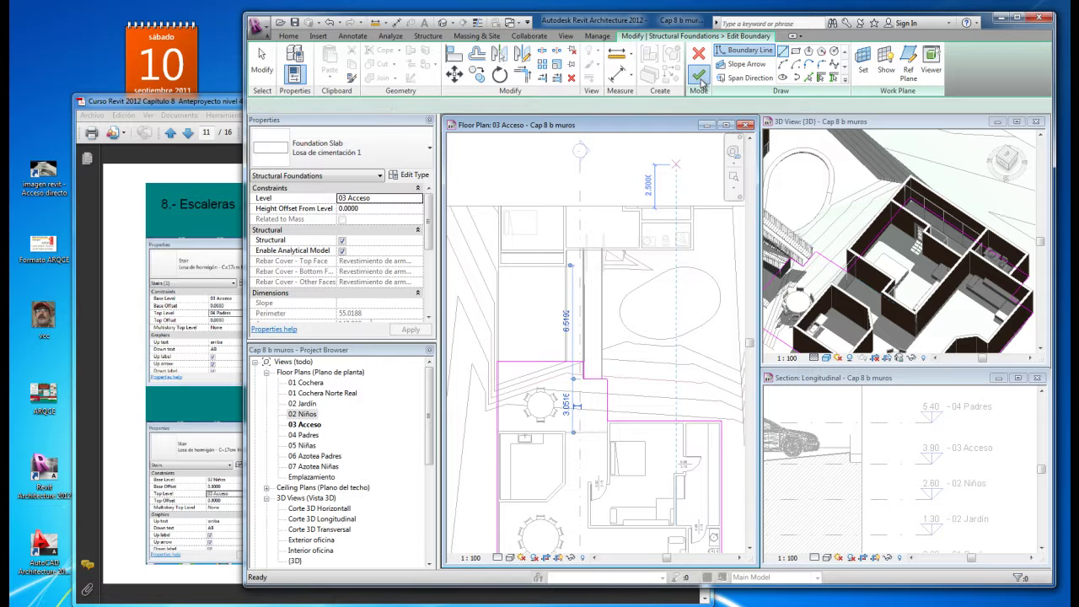
Scroll the tutorial PDF to page 13, '9.- Cubiertas', then return to Revit and deselect the slab
{"action": "left_click", "coordinate": [129, 212]}
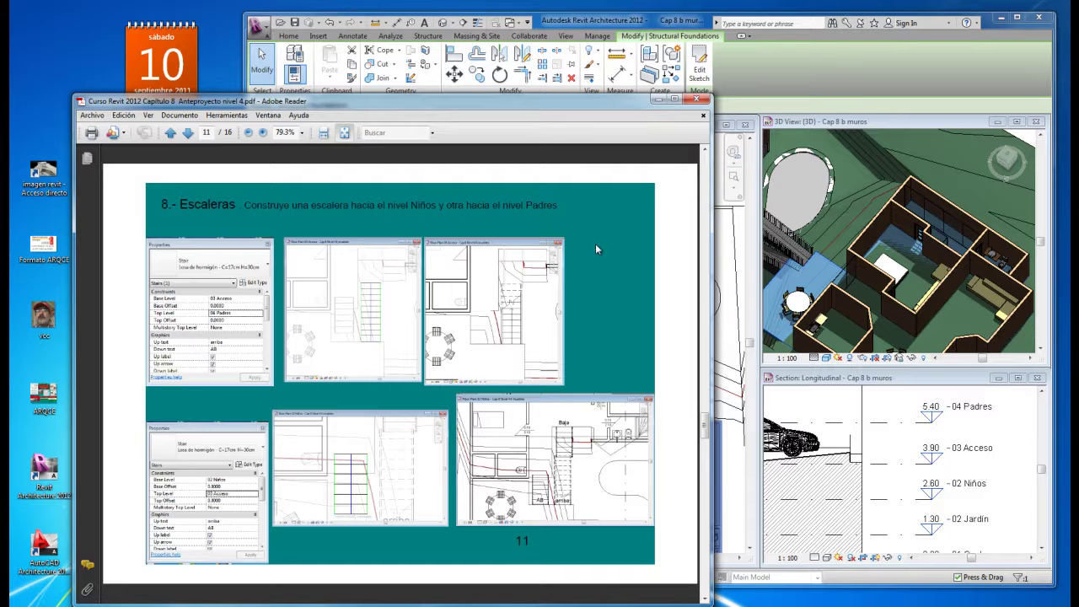
{"action": "scroll", "coordinate": [596, 249], "scroll_direction": "down", "scroll_amount": 1}
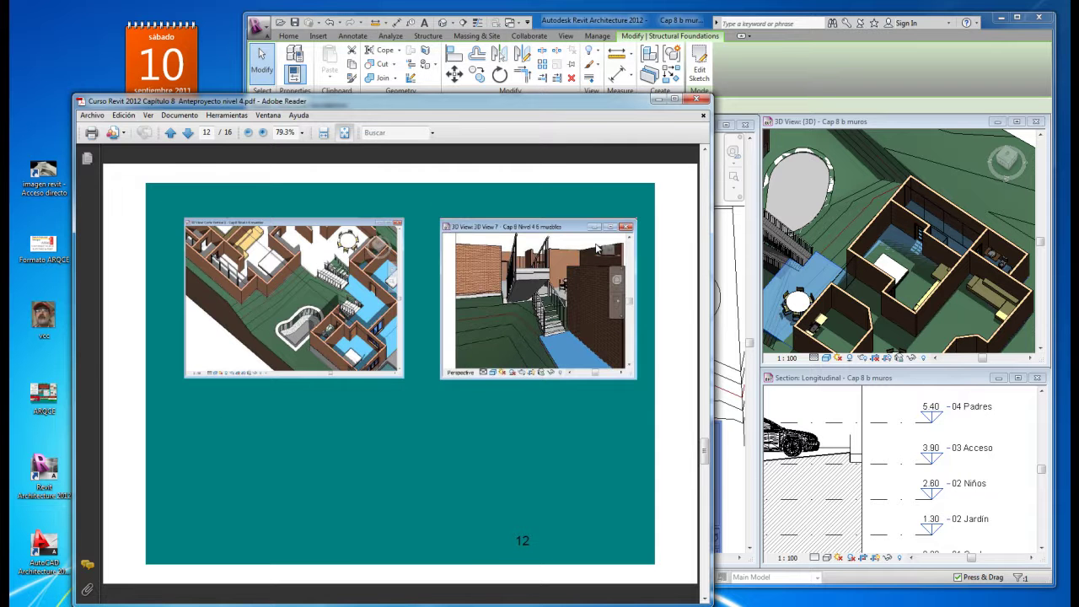
{"action": "scroll", "coordinate": [595, 249], "scroll_direction": "down", "scroll_amount": 1}
{"action": "scroll", "coordinate": [597, 249], "scroll_direction": "down", "scroll_amount": 1}
{"action": "scroll", "coordinate": [597, 250], "scroll_direction": "up", "scroll_amount": 1}
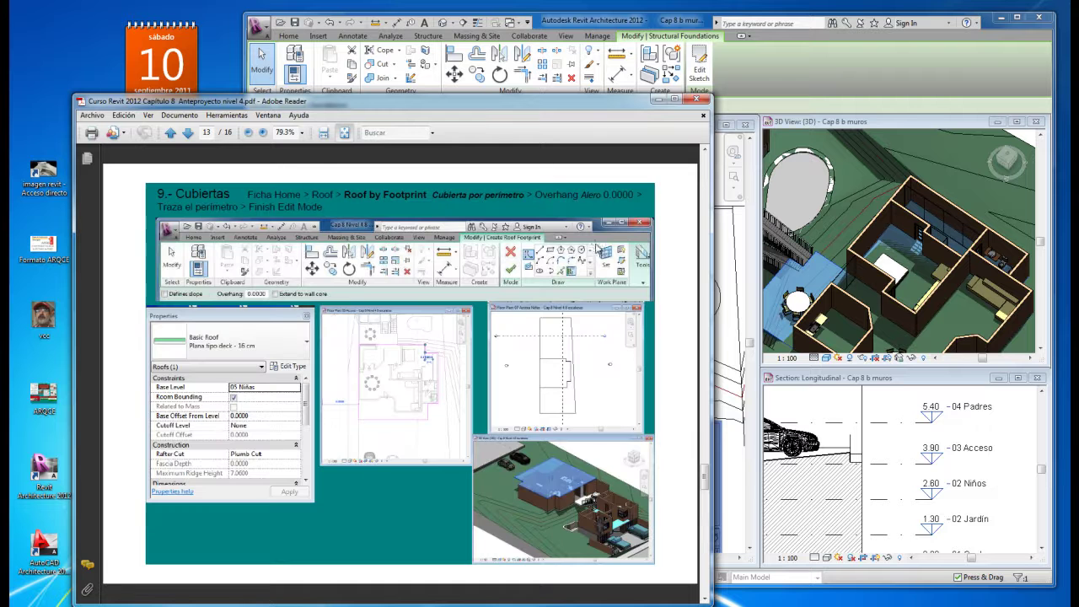
{"action": "left_click", "coordinate": [739, 234]}
{"action": "left_click", "coordinate": [559, 187]}
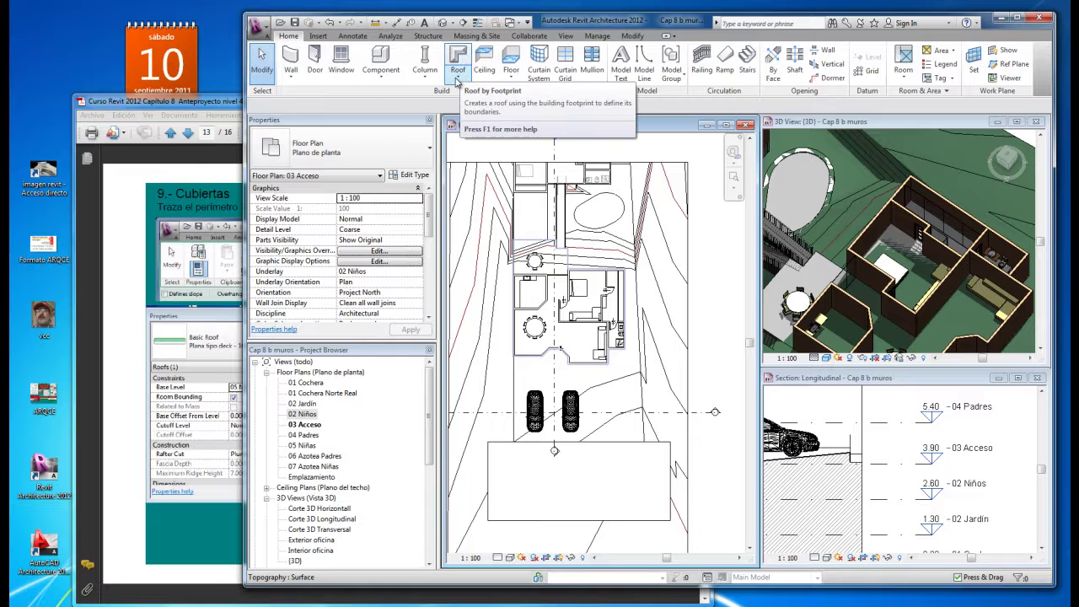
Start a Roof by Footprint on 03 Acceso using straight boundary lines
{"action": "left_click", "coordinate": [458, 78]}
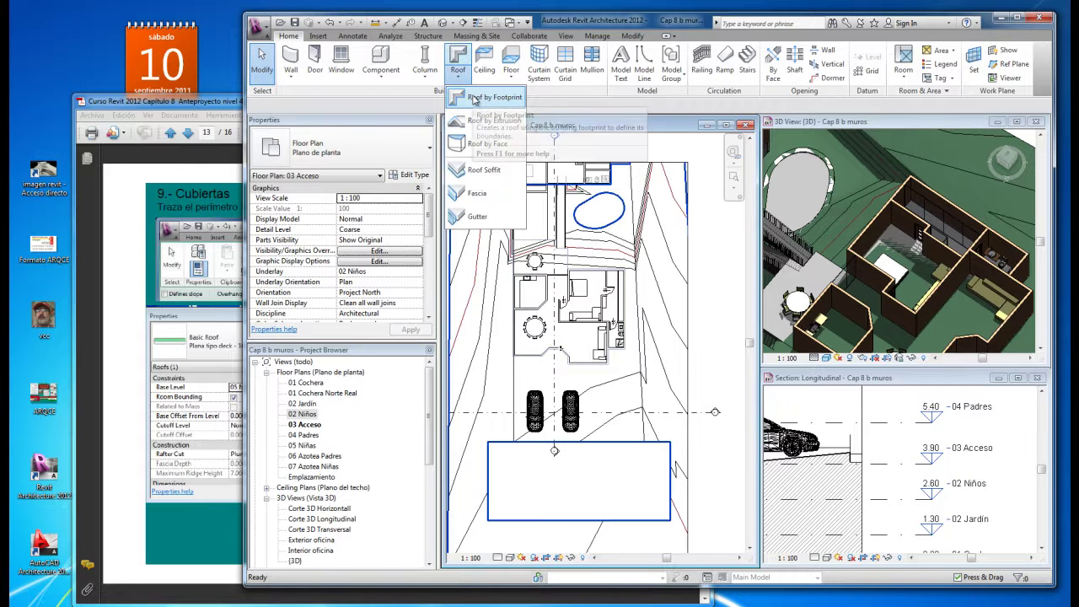
{"action": "left_click", "coordinate": [474, 99]}
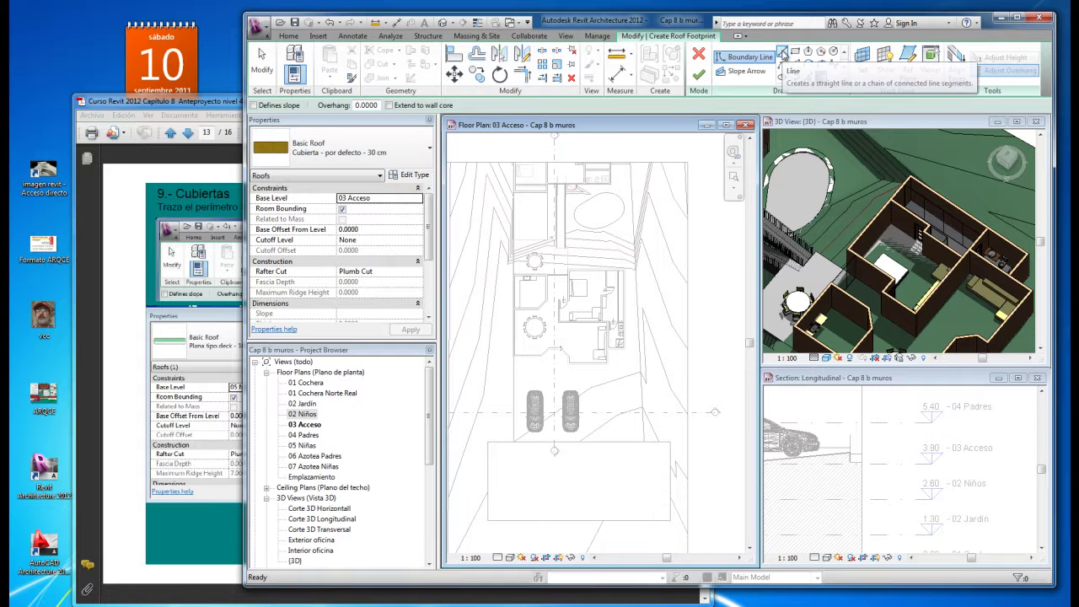
{"action": "left_click", "coordinate": [783, 52]}
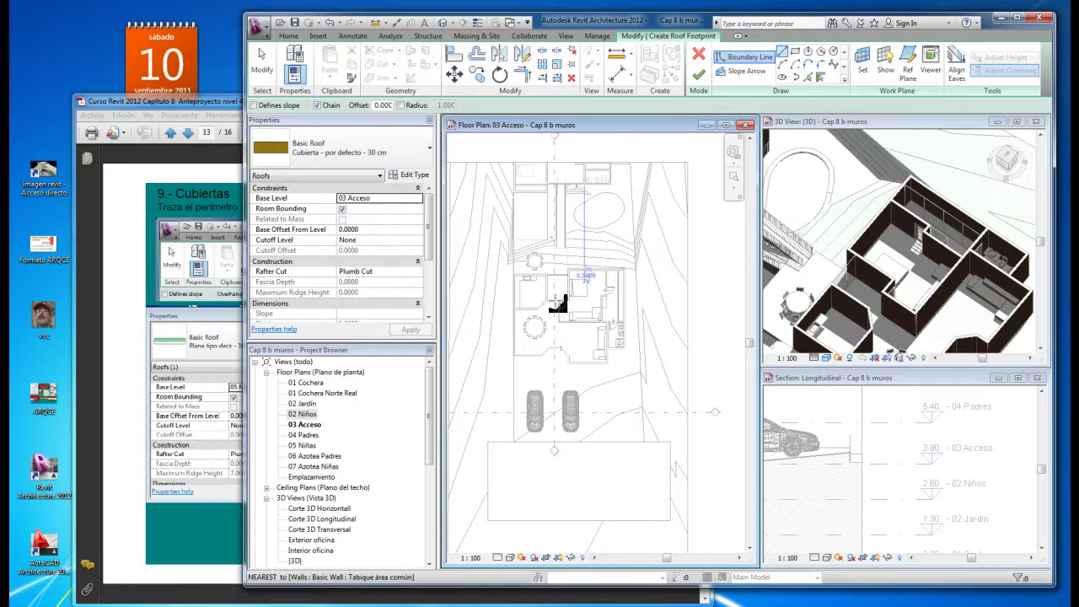
{"action": "scroll", "coordinate": [542, 358], "scroll_direction": "up", "scroll_amount": 3}
{"action": "scroll", "coordinate": [548, 371], "scroll_direction": "up", "scroll_amount": 2}
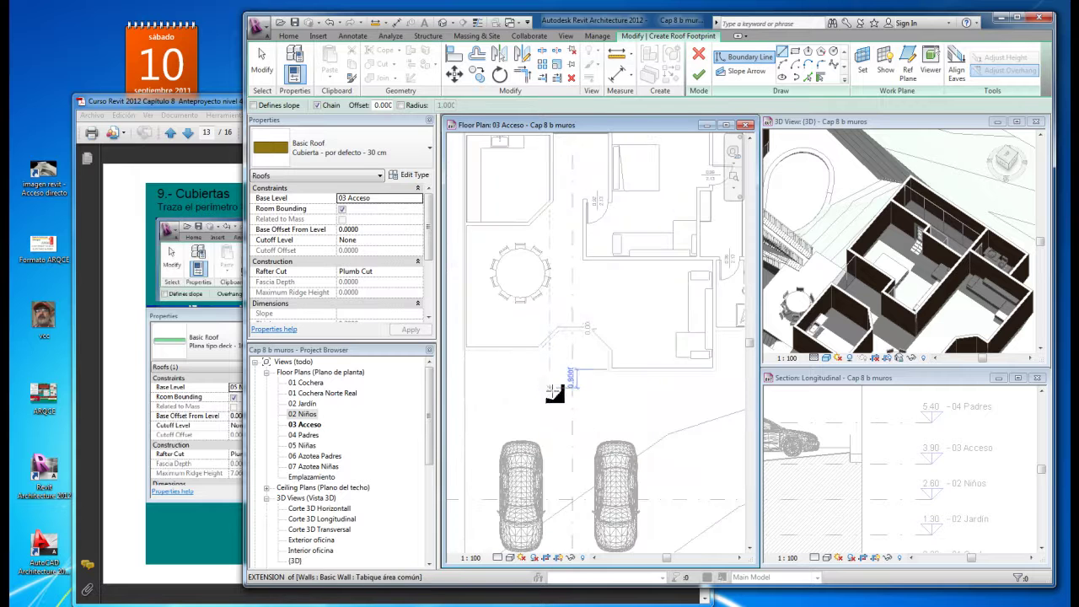
{"action": "scroll", "coordinate": [552, 390], "scroll_direction": "down", "scroll_amount": 1}
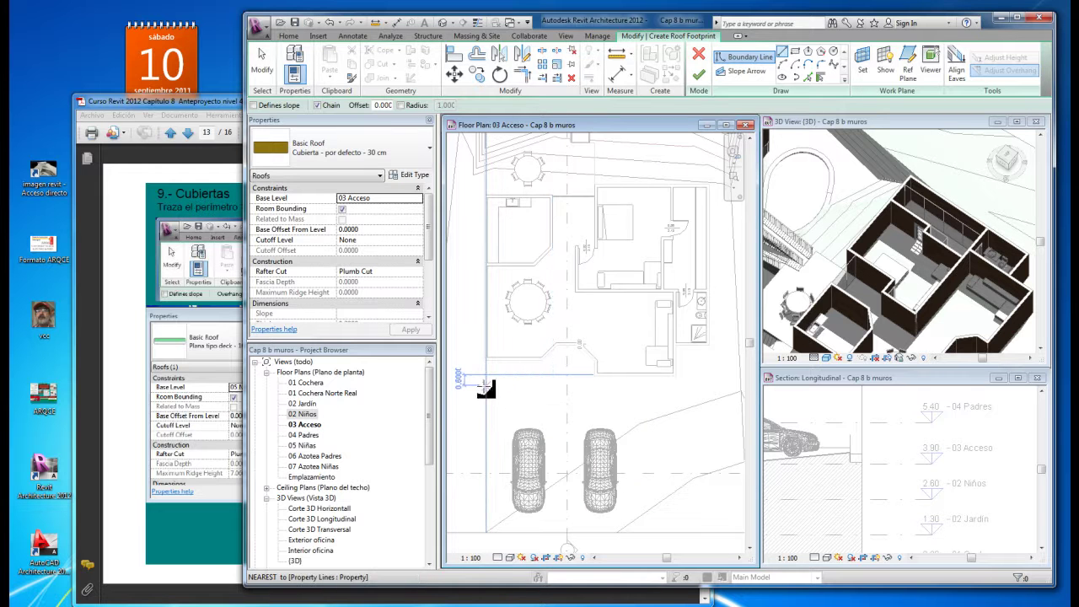
{"action": "scroll", "coordinate": [485, 389], "scroll_direction": "up", "scroll_amount": 1}
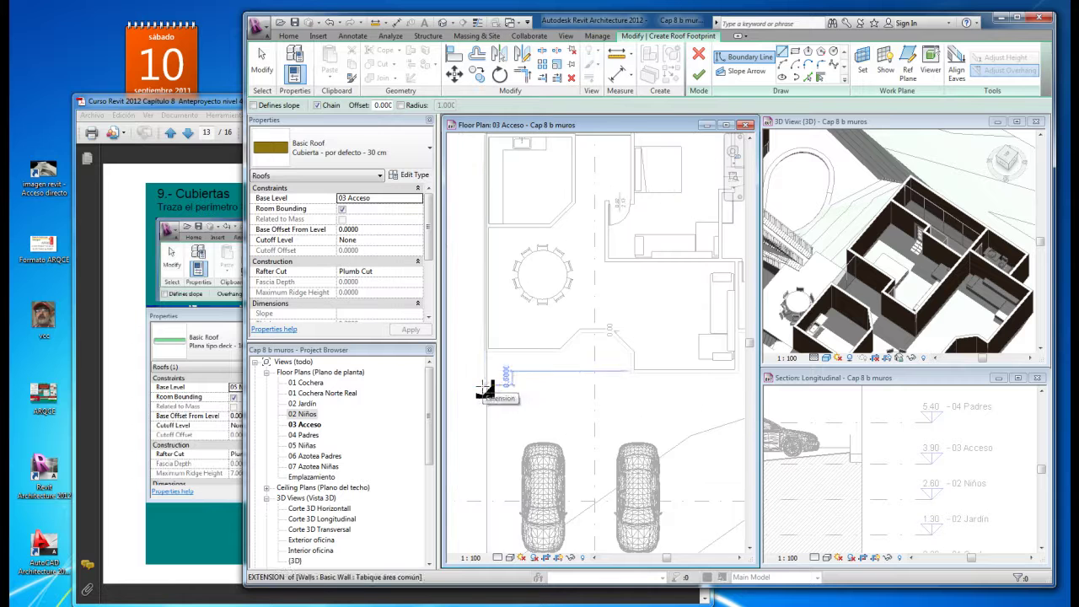
{"action": "scroll", "coordinate": [482, 390], "scroll_direction": "down", "scroll_amount": 2}
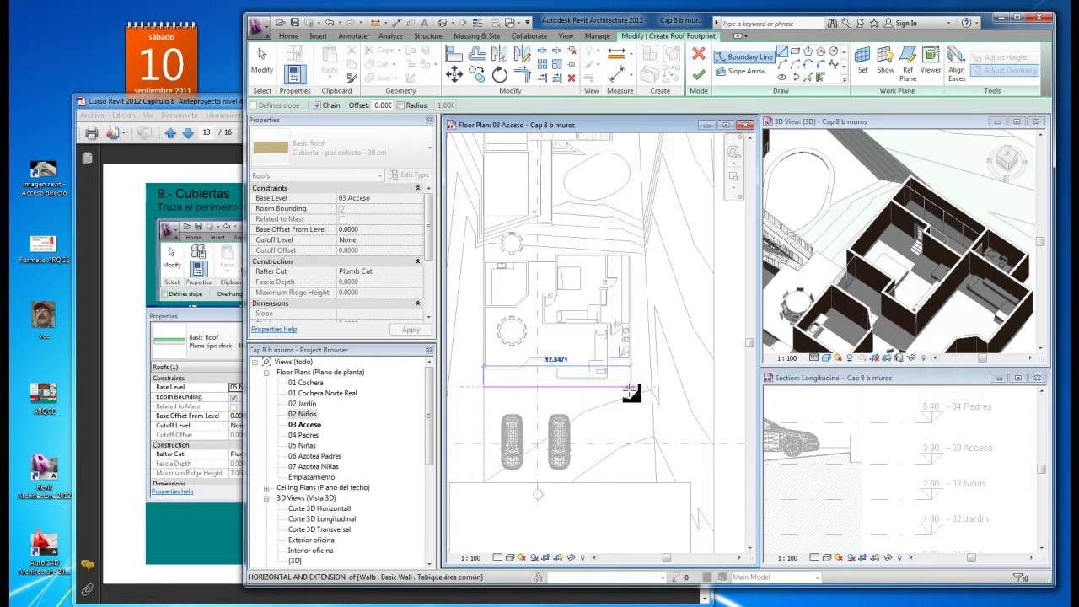
Trace the roof boundary's bottom, right and top edges around the house
{"action": "left_click", "coordinate": [630, 389]}
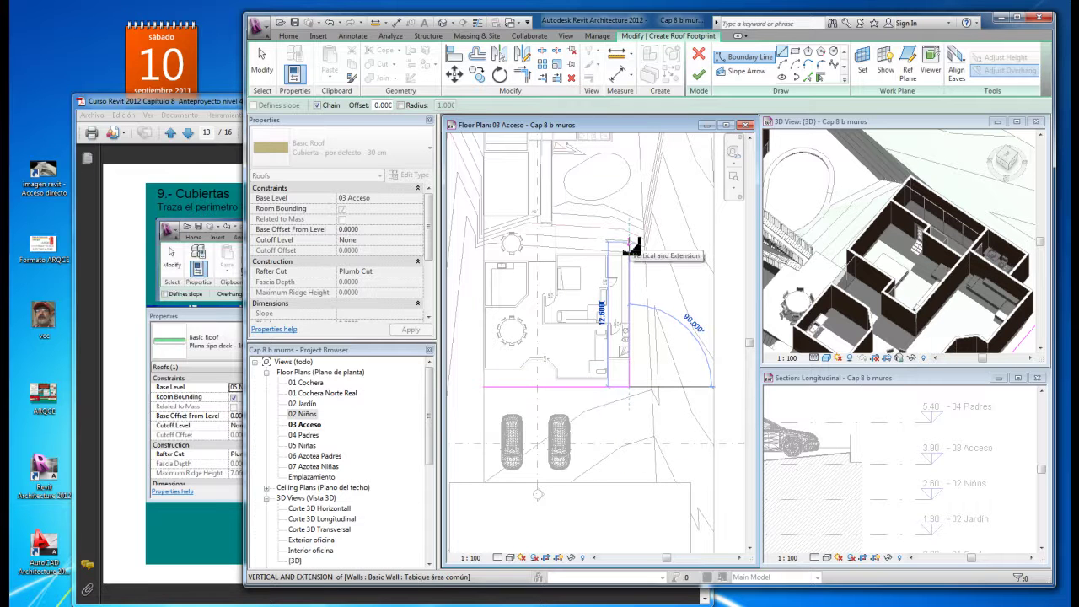
{"action": "left_click", "coordinate": [629, 245]}
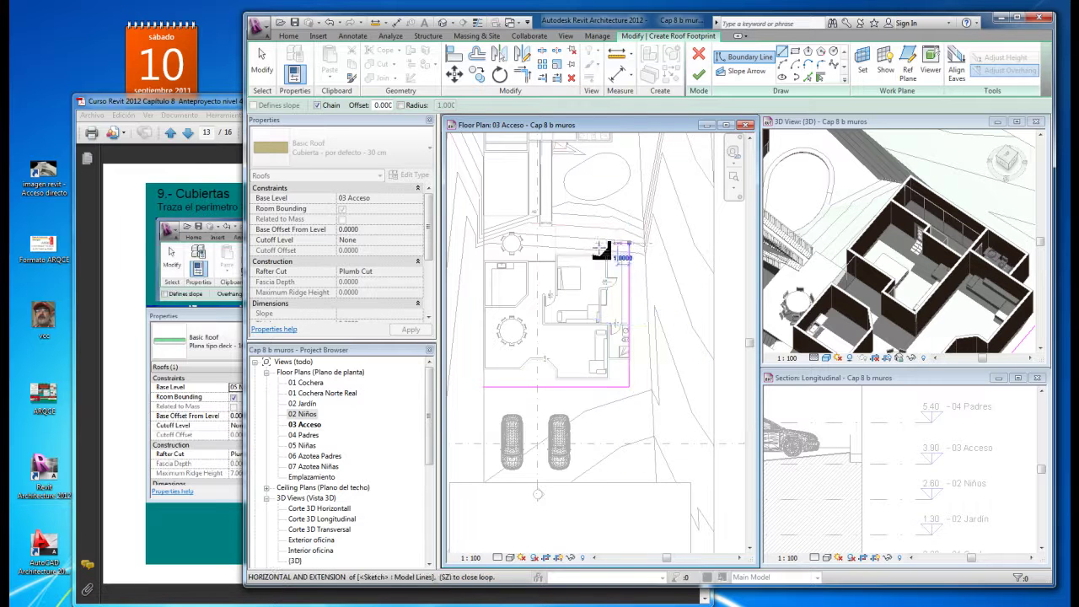
{"action": "left_click", "coordinate": [552, 246]}
{"action": "scroll", "coordinate": [552, 250], "scroll_direction": "up", "scroll_amount": 2}
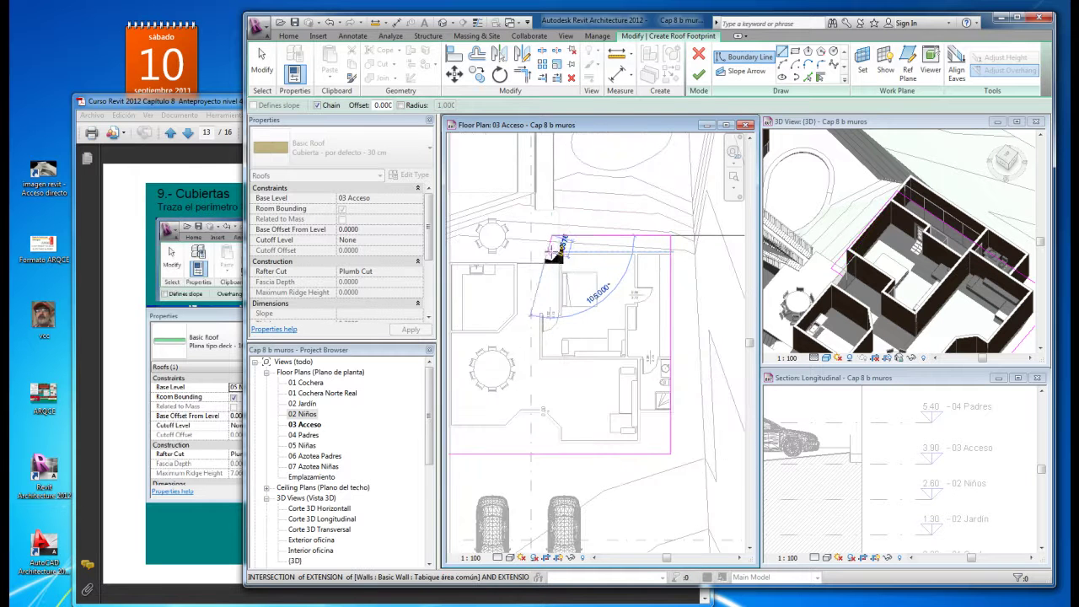
{"action": "scroll", "coordinate": [552, 251], "scroll_direction": "up", "scroll_amount": 1}
{"action": "scroll", "coordinate": [554, 253], "scroll_direction": "up", "scroll_amount": 1}
Add the short step in the top edge and close the boundary down the house's left side
{"action": "left_click", "coordinate": [553, 253]}
{"action": "scroll", "coordinate": [558, 246], "scroll_direction": "down", "scroll_amount": 2}
{"action": "scroll", "coordinate": [477, 253], "scroll_direction": "up", "scroll_amount": 1}
{"action": "scroll", "coordinate": [476, 253], "scroll_direction": "up", "scroll_amount": 1}
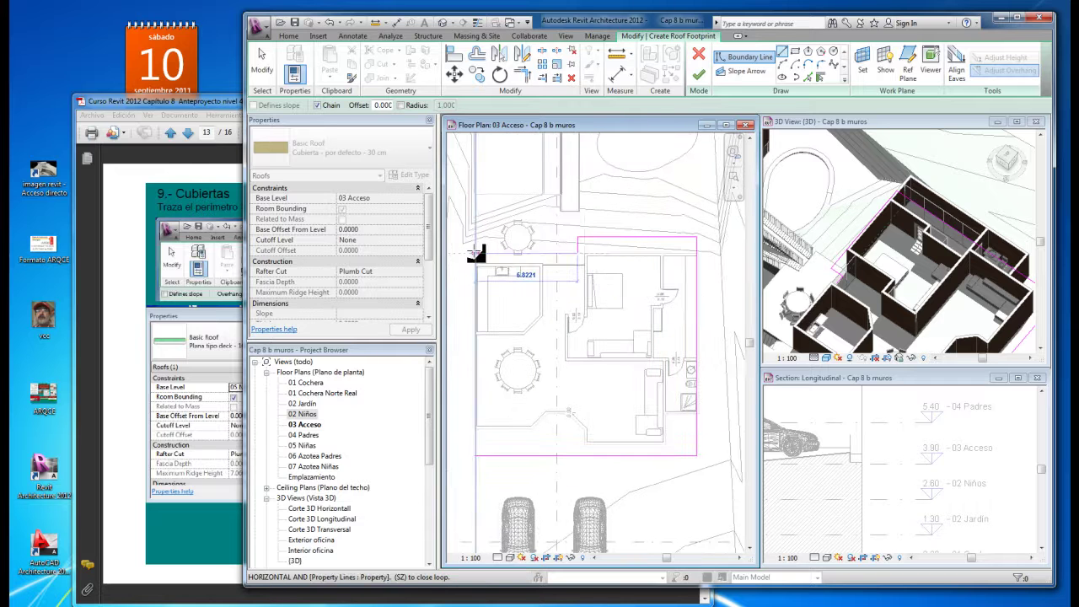
{"action": "left_click", "coordinate": [494, 254]}
{"action": "left_click", "coordinate": [478, 456]}
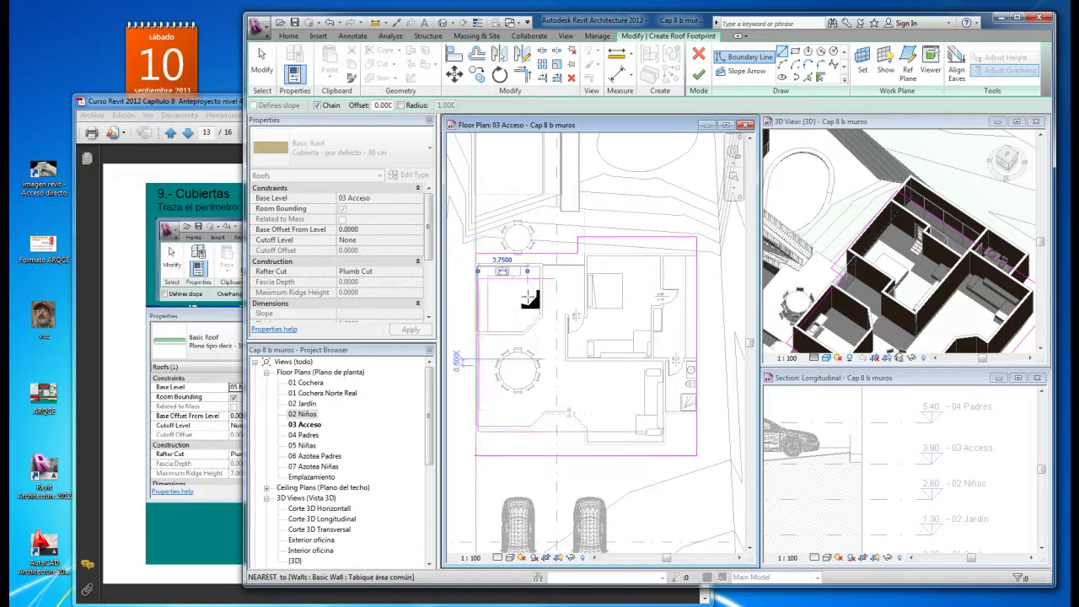
{"action": "scroll", "coordinate": [489, 363], "scroll_direction": "down", "scroll_amount": 1}
{"action": "key", "text": "Escape"}
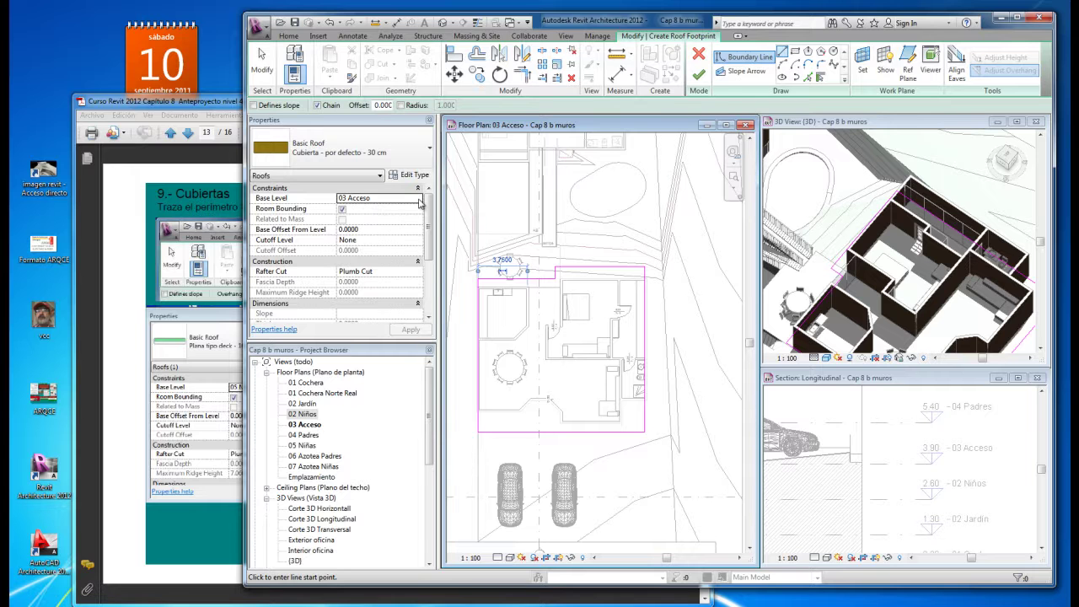
{"action": "left_click", "coordinate": [419, 202]}
Set the roof's Base Level to 05 Niñas and apply it
{"action": "left_click", "coordinate": [417, 199]}
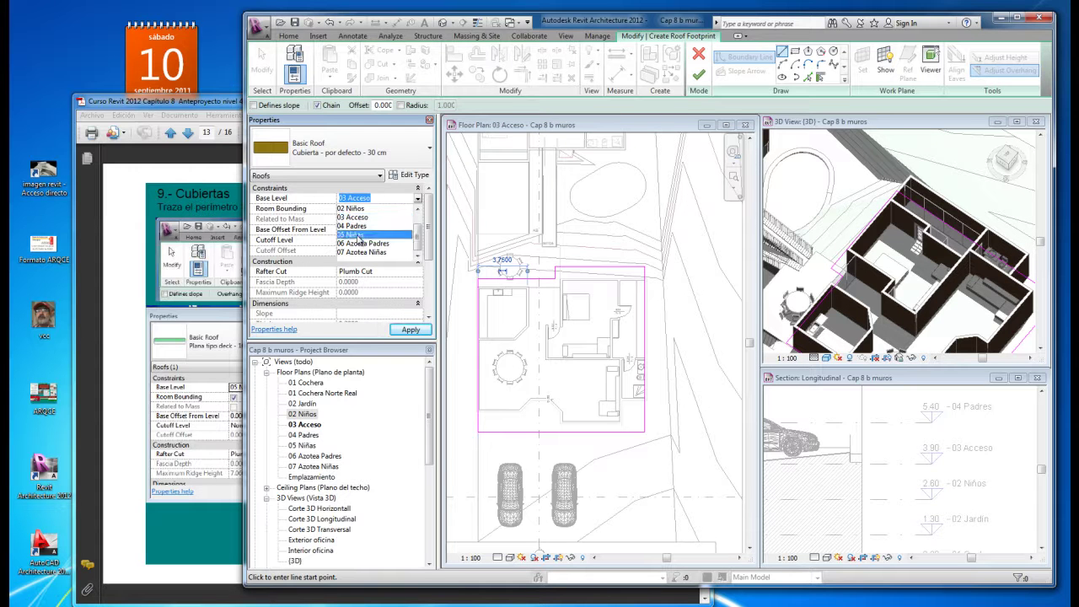
{"action": "left_click", "coordinate": [357, 235]}
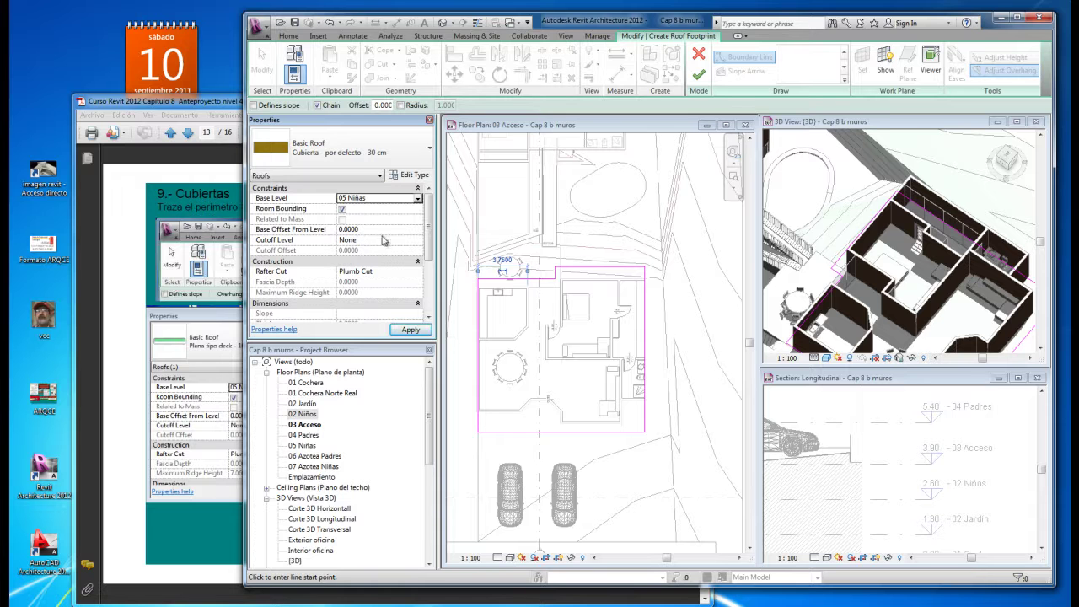
{"action": "left_click", "coordinate": [410, 329]}
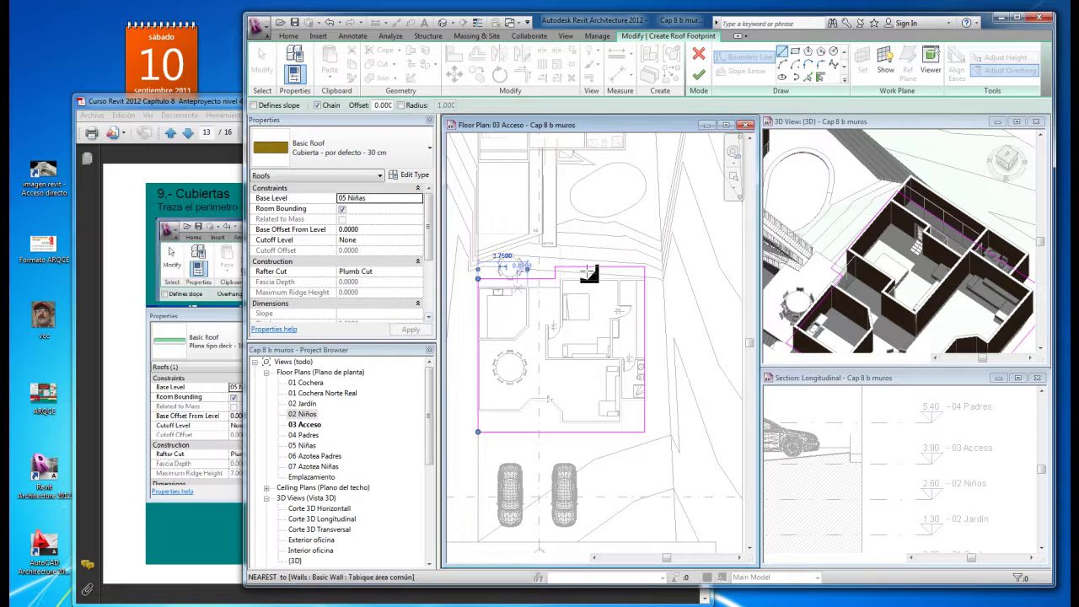
Finish the roof sketch, check the roofed house in 3D, and return to the course PDF
{"action": "left_click", "coordinate": [698, 77]}
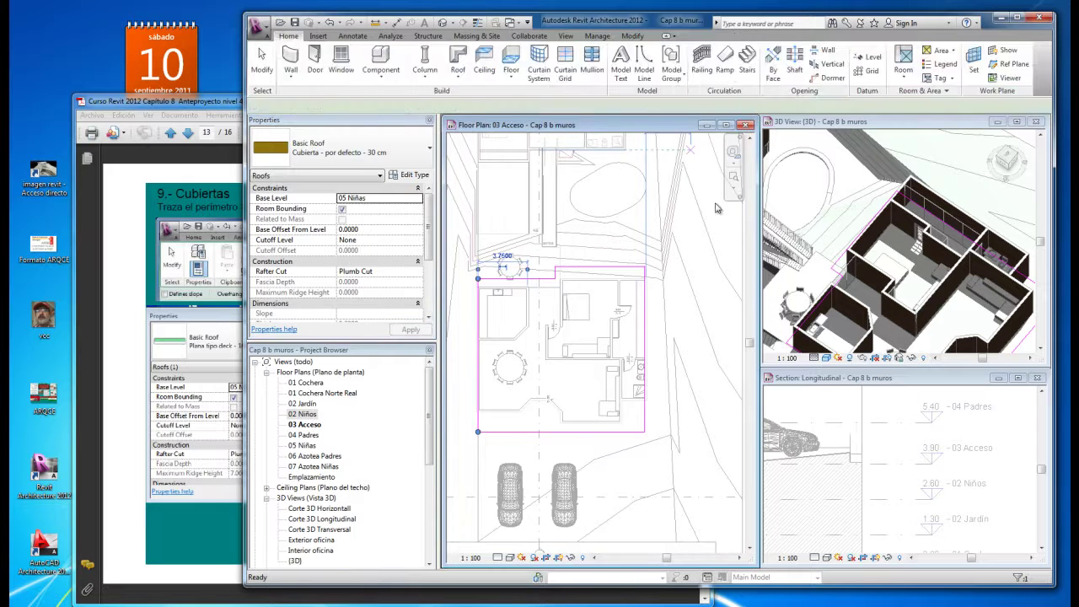
{"action": "scroll", "coordinate": [906, 418], "scroll_direction": "down", "scroll_amount": 2}
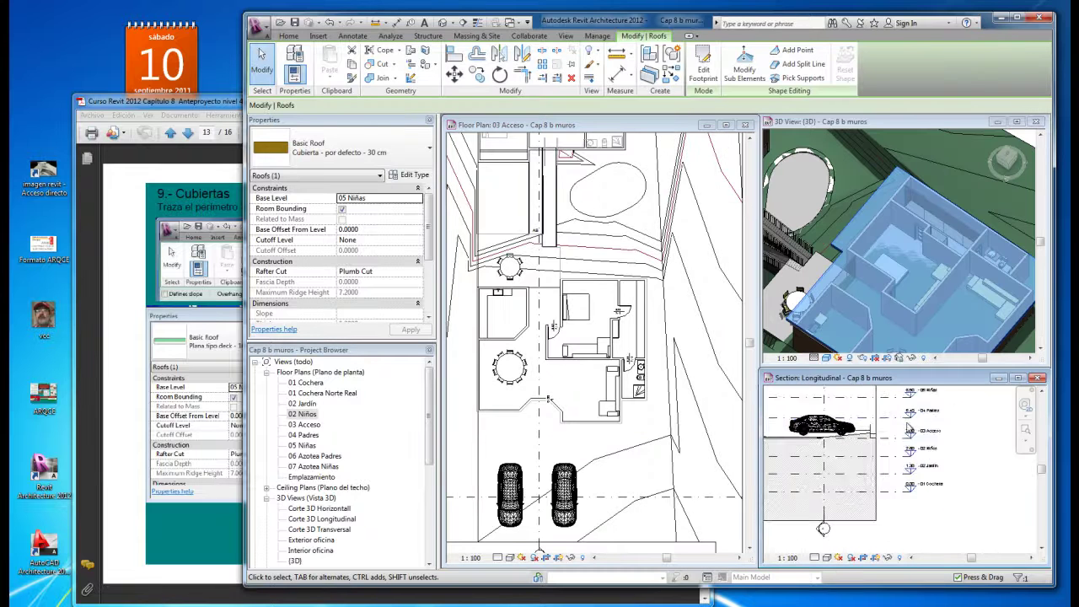
{"action": "scroll", "coordinate": [919, 428], "scroll_direction": "down", "scroll_amount": 2}
{"action": "scroll", "coordinate": [949, 431], "scroll_direction": "down", "scroll_amount": 2}
{"action": "scroll", "coordinate": [966, 444], "scroll_direction": "up", "scroll_amount": 1}
{"action": "scroll", "coordinate": [944, 437], "scroll_direction": "up", "scroll_amount": 1}
{"action": "scroll", "coordinate": [927, 428], "scroll_direction": "up", "scroll_amount": 1}
{"action": "scroll", "coordinate": [915, 420], "scroll_direction": "up", "scroll_amount": 1}
{"action": "left_click", "coordinate": [124, 214]}
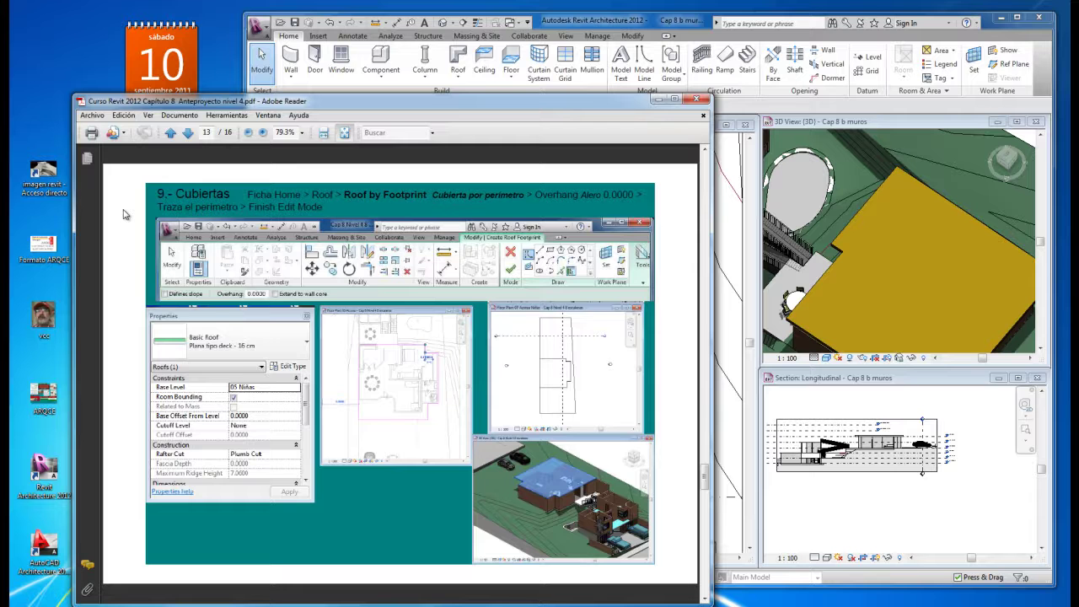
Scroll the course PDF from page 13 to its final acknowledgements page, 16 of 16
{"action": "scroll", "coordinate": [123, 214], "scroll_direction": "down", "scroll_amount": 1}
{"action": "scroll", "coordinate": [124, 214], "scroll_direction": "down", "scroll_amount": 1}
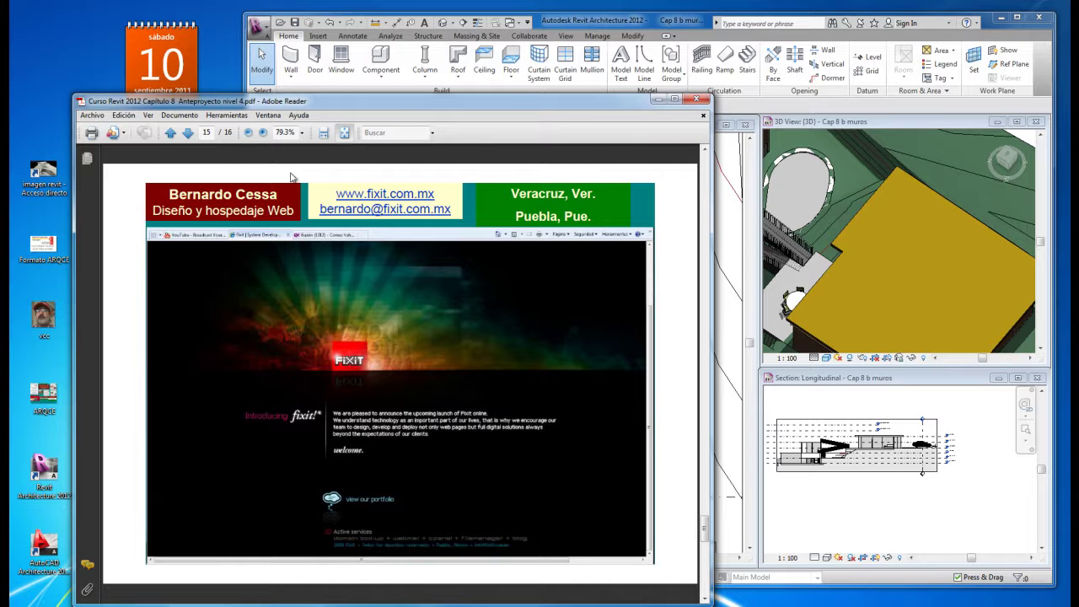
{"action": "scroll", "coordinate": [280, 268], "scroll_direction": "down", "scroll_amount": 1}
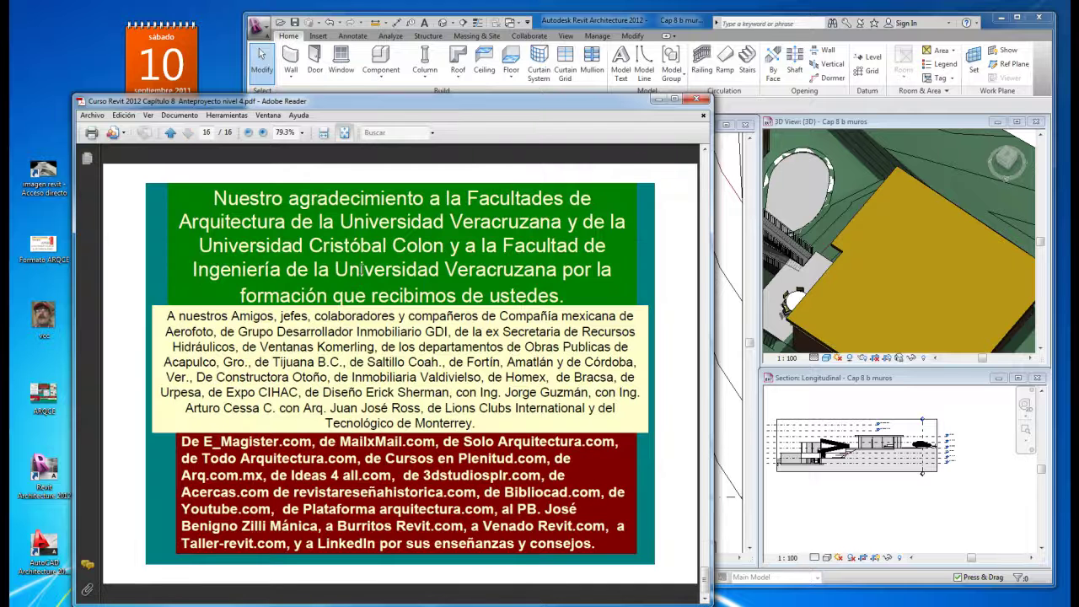